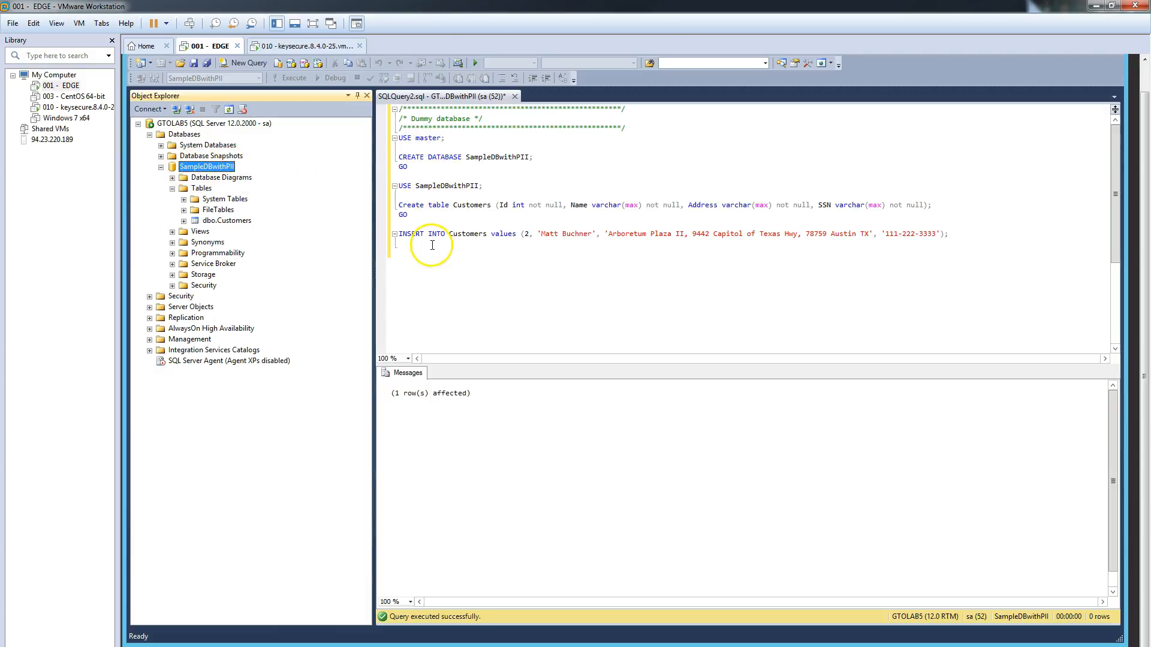
Query the top 1000 rows of the dbo.Customers table and select the customer's SSN value in the results.
right_click(233, 223)
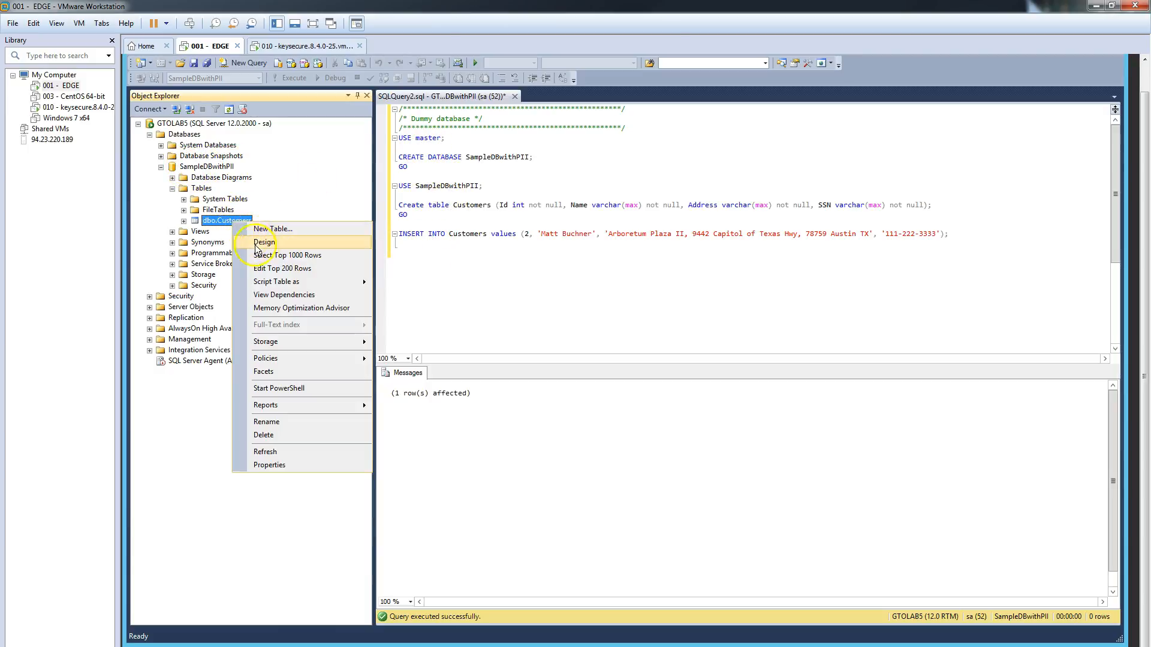
click(273, 256)
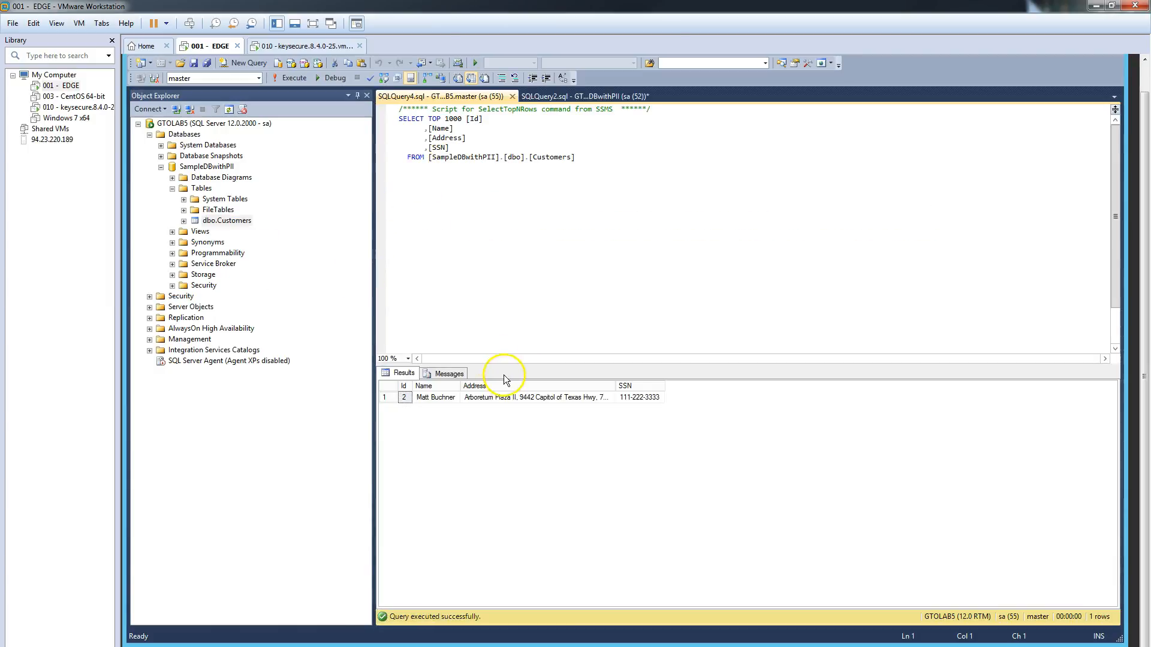
click(638, 400)
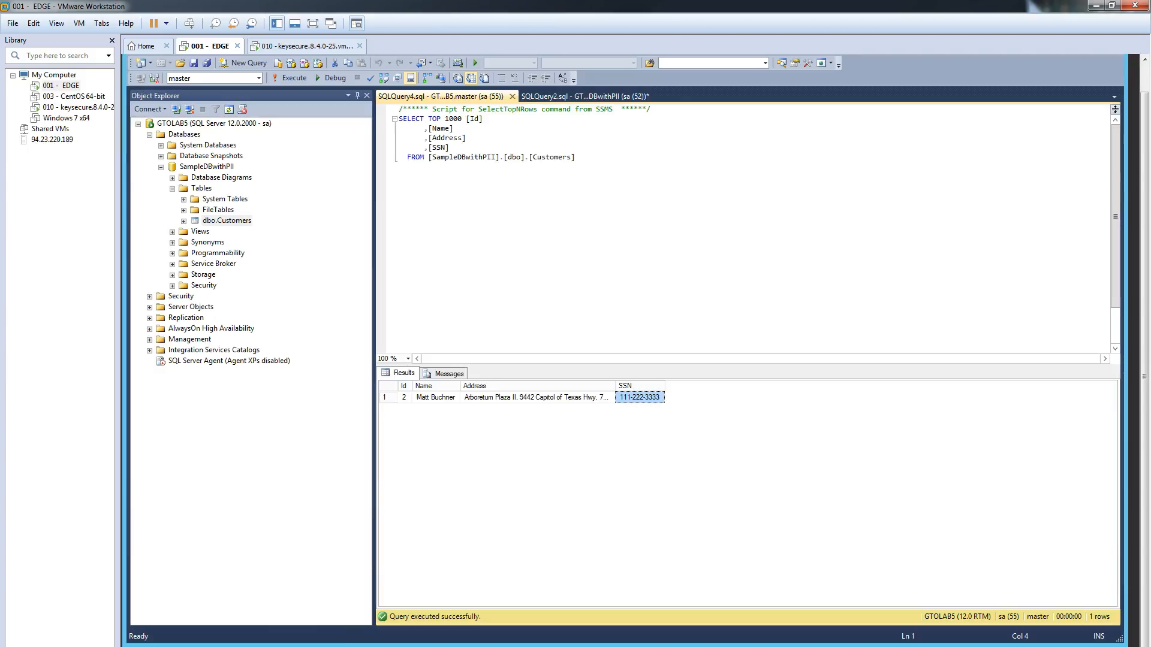
mouse_move(504, 646)
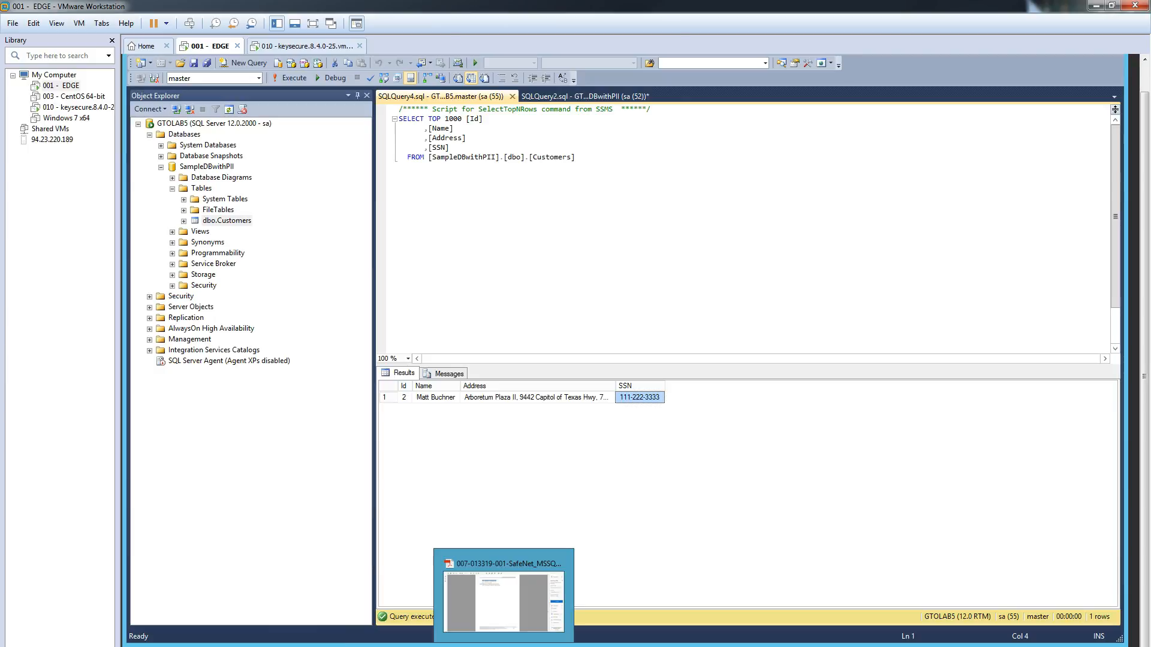
Run a full disk backup of the SampleDBwithPII database, replacing the default destination with C:\mssql-backups\pii-db-not-encrypted.bak.
click(196, 169)
right_click(196, 168)
mouse_move(254, 217)
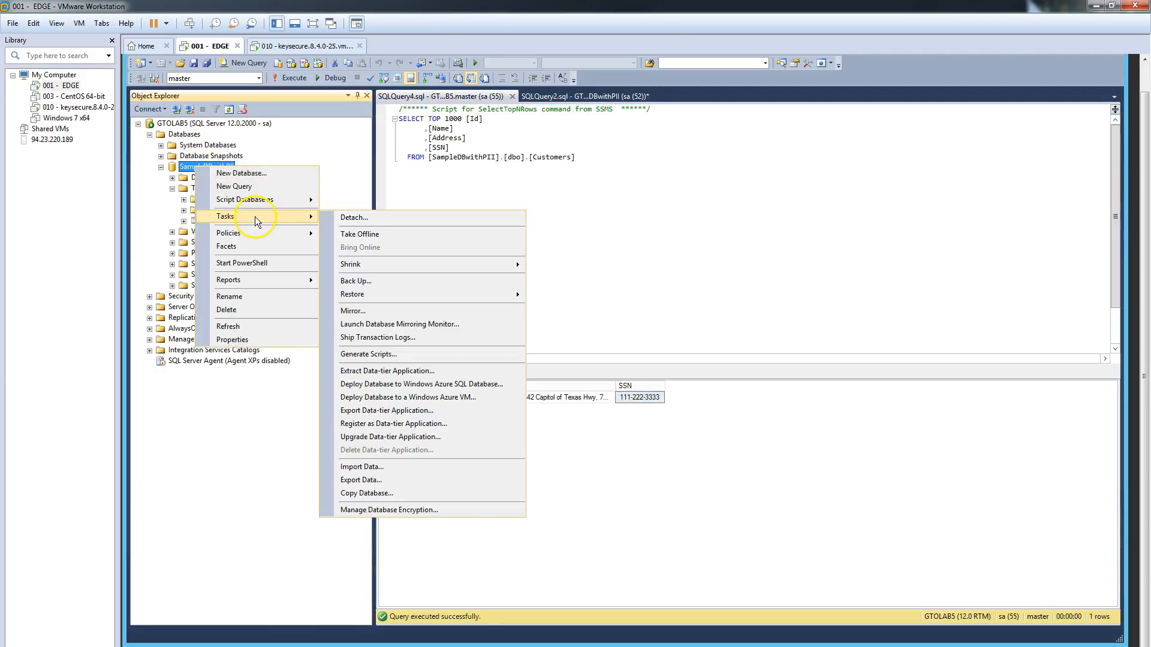
click(365, 282)
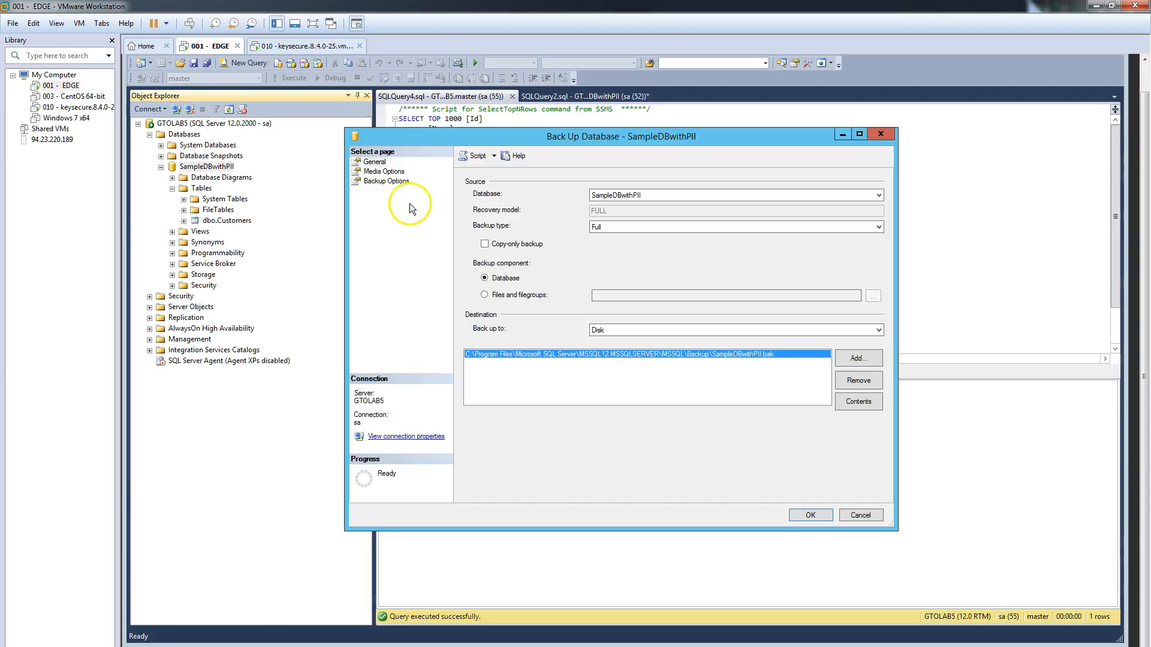
click(864, 384)
click(857, 358)
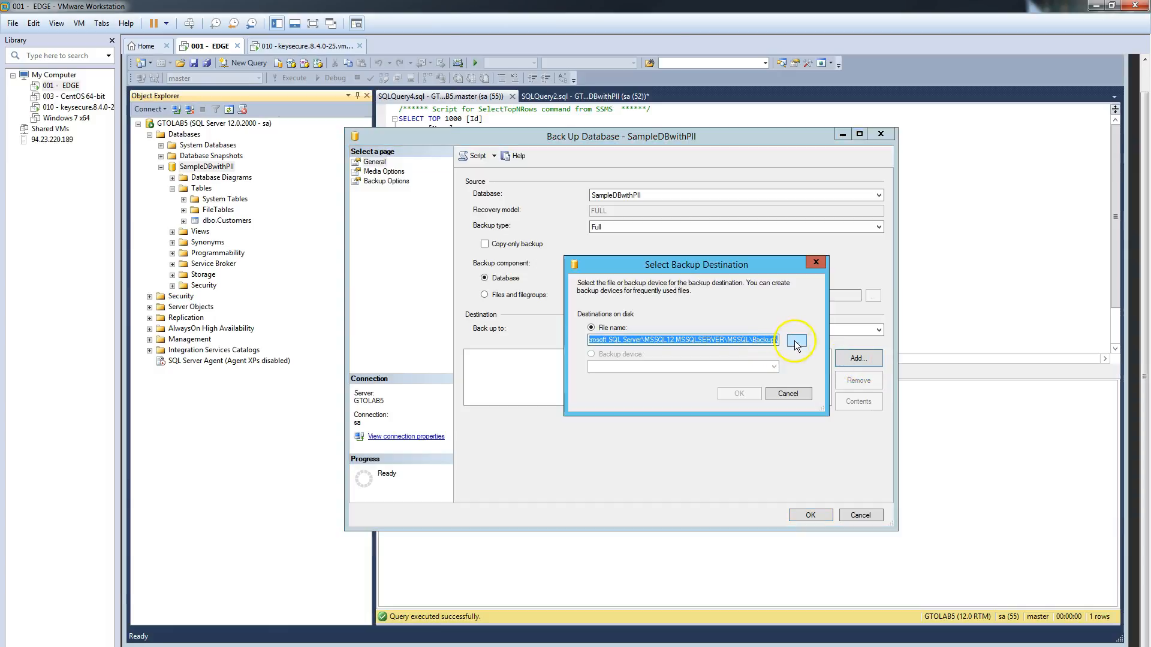
click(796, 342)
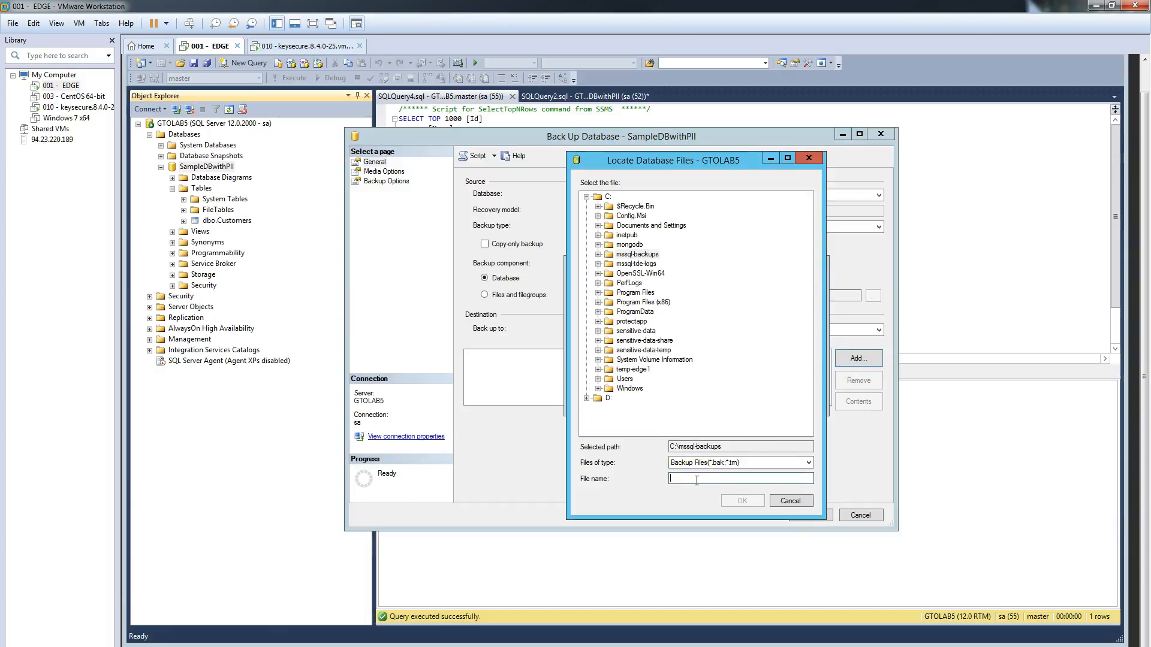
text(pii-db-not-encrypted.bak)
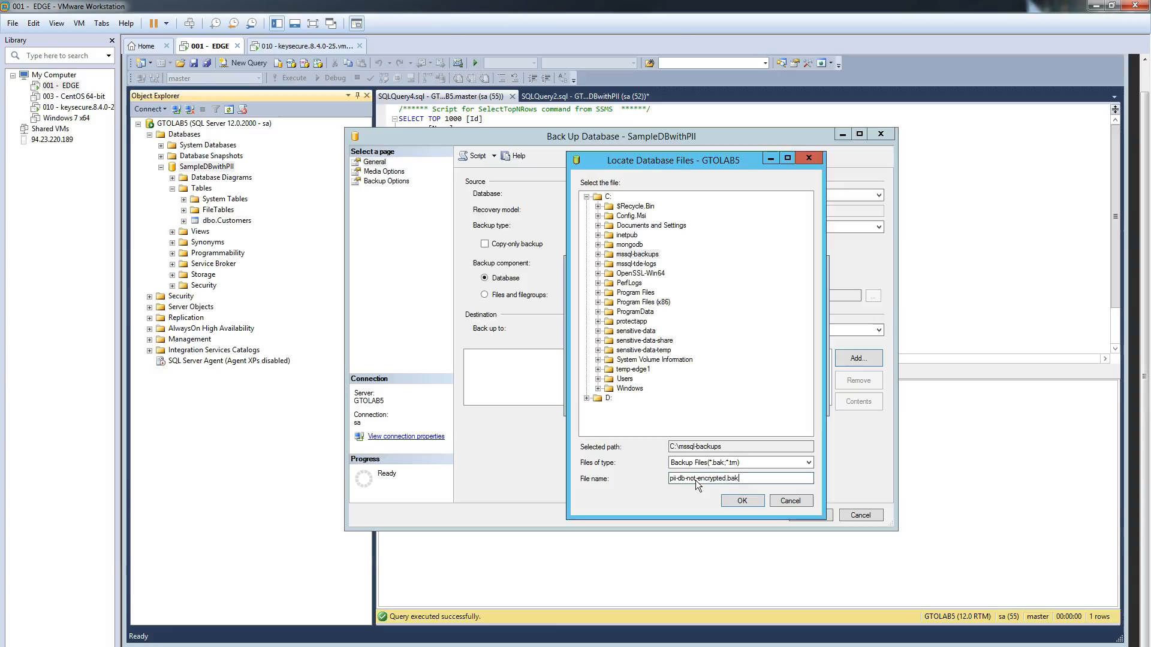
key(Return)
click(738, 392)
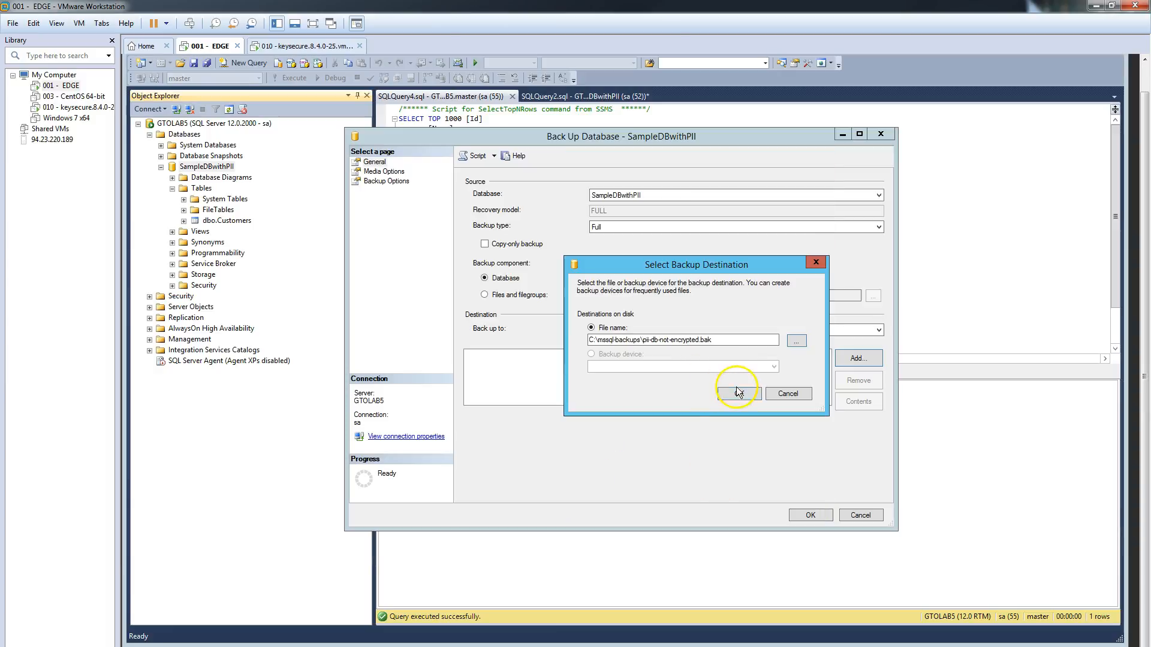
click(807, 514)
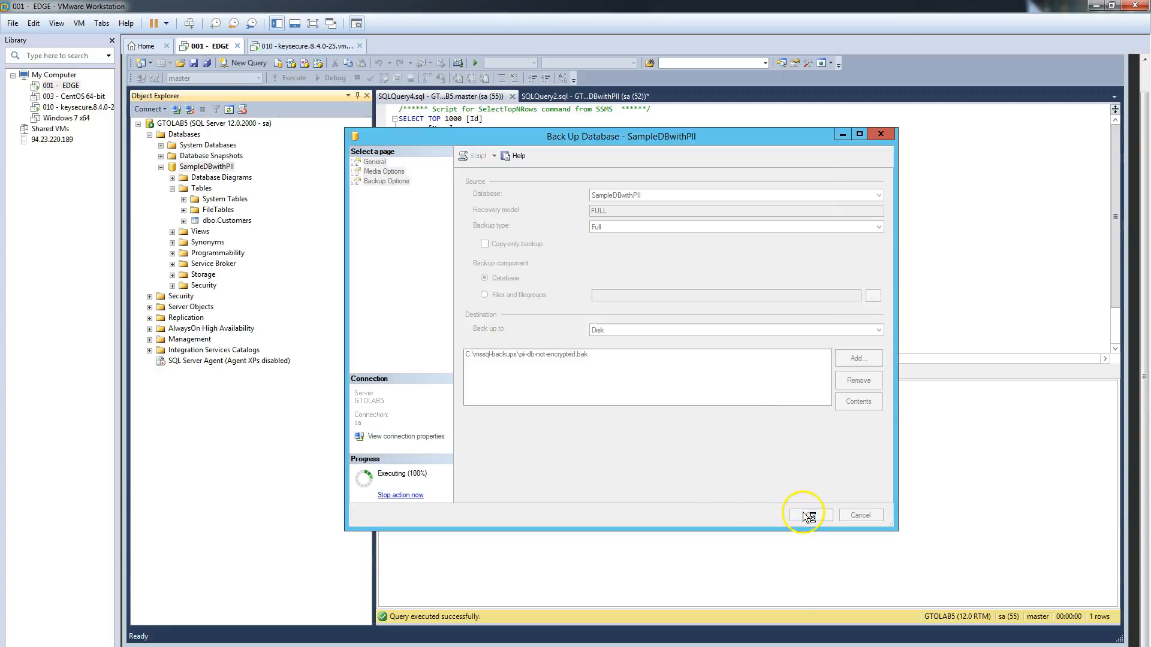
click(771, 354)
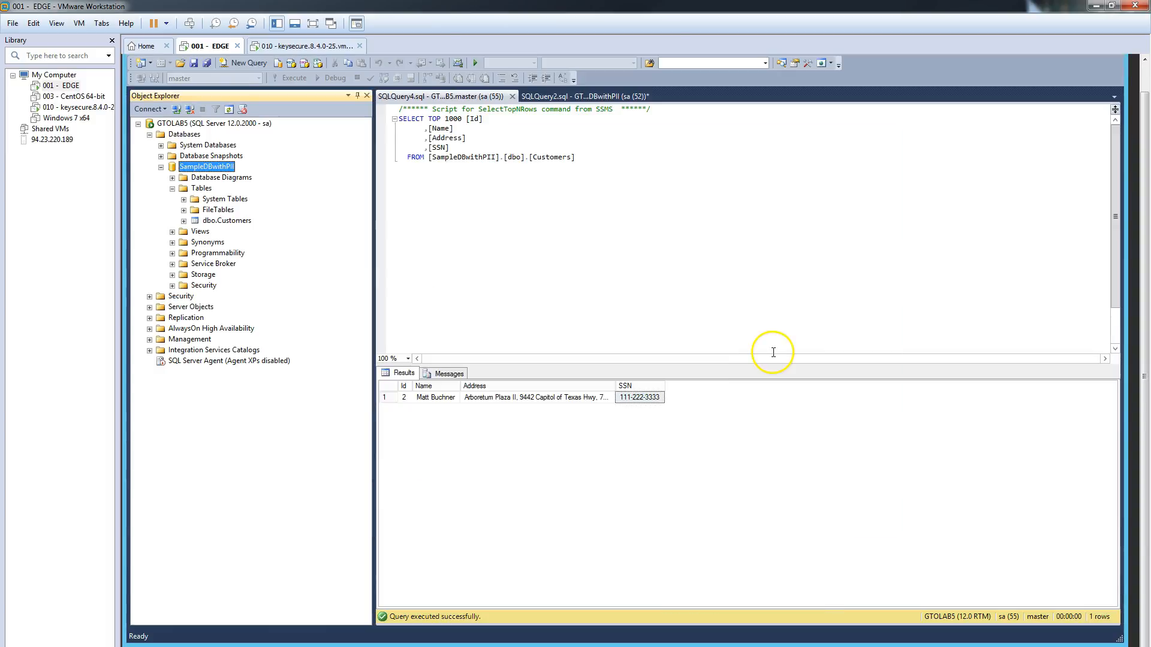
Open pii-db-not-encrypted.bak from the mssql-backups folder in Notepad++ and find all occurrences of the customer's first name in it.
click(219, 603)
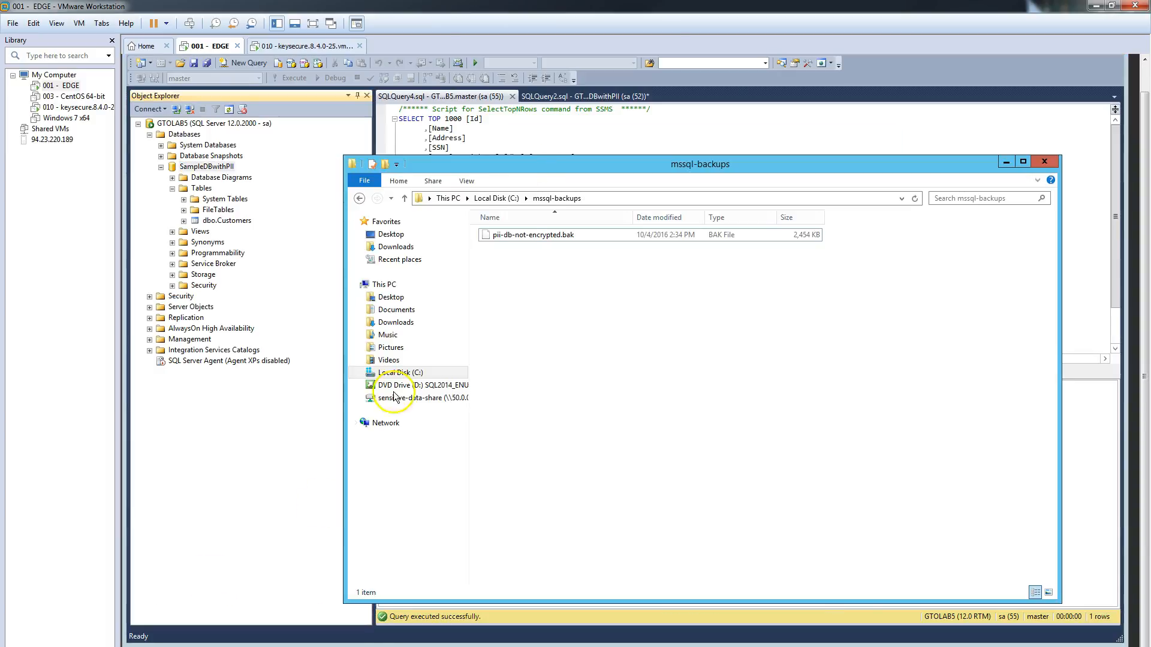
right_click(532, 236)
click(564, 249)
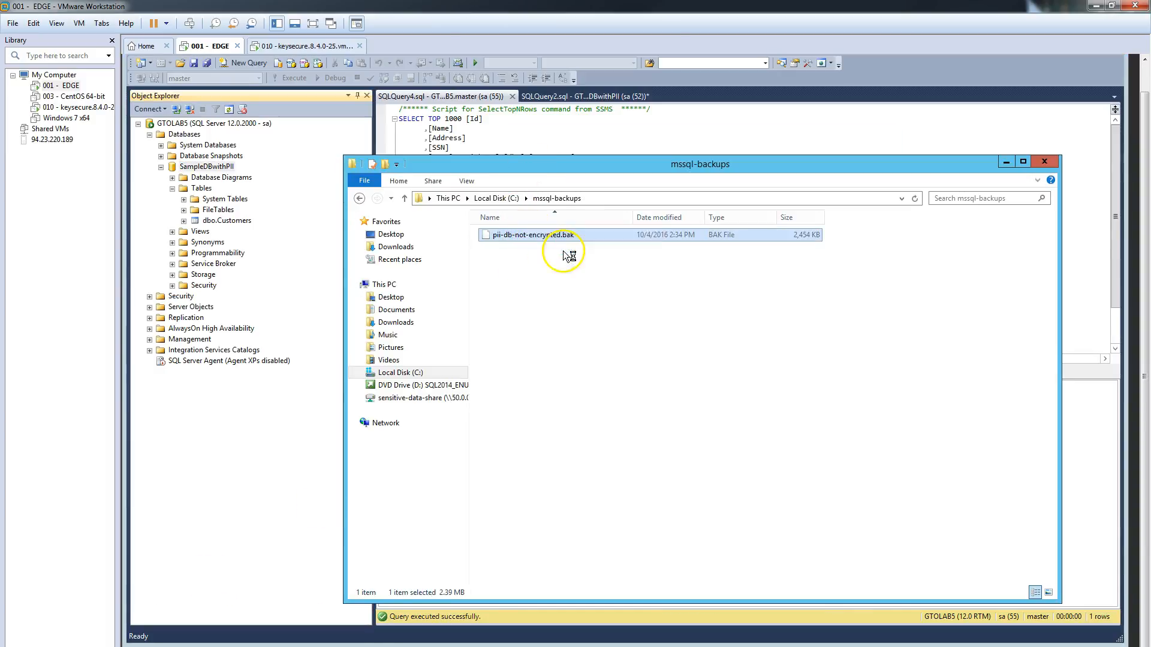
click(571, 338)
key(ctrl+f)
text(matt)
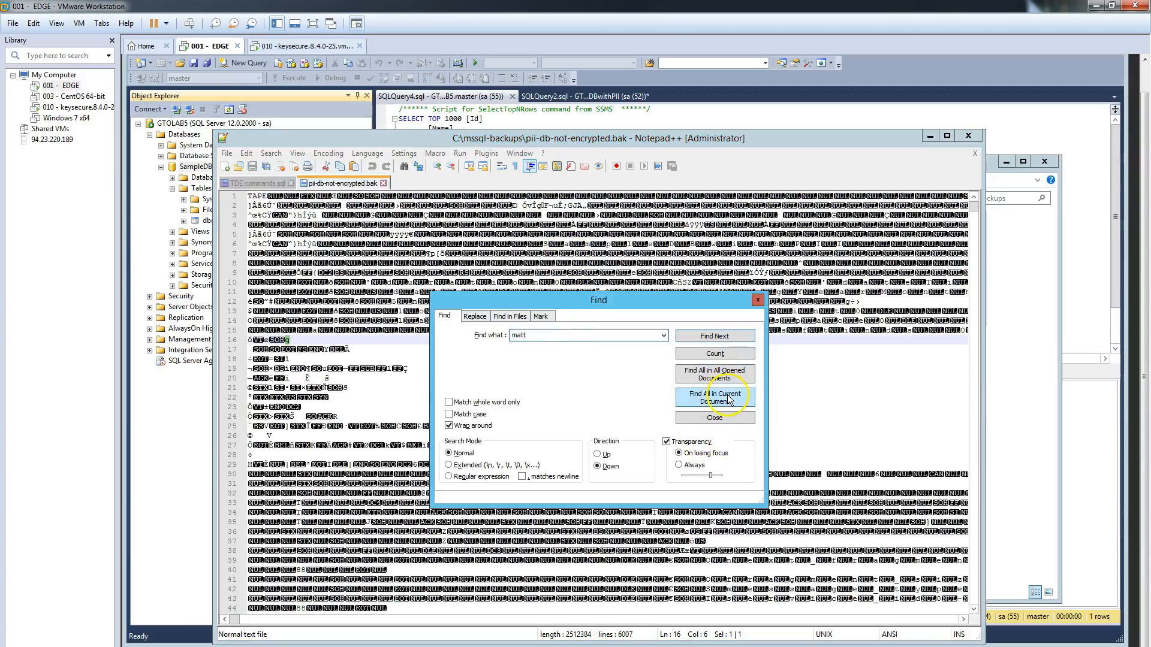
click(729, 399)
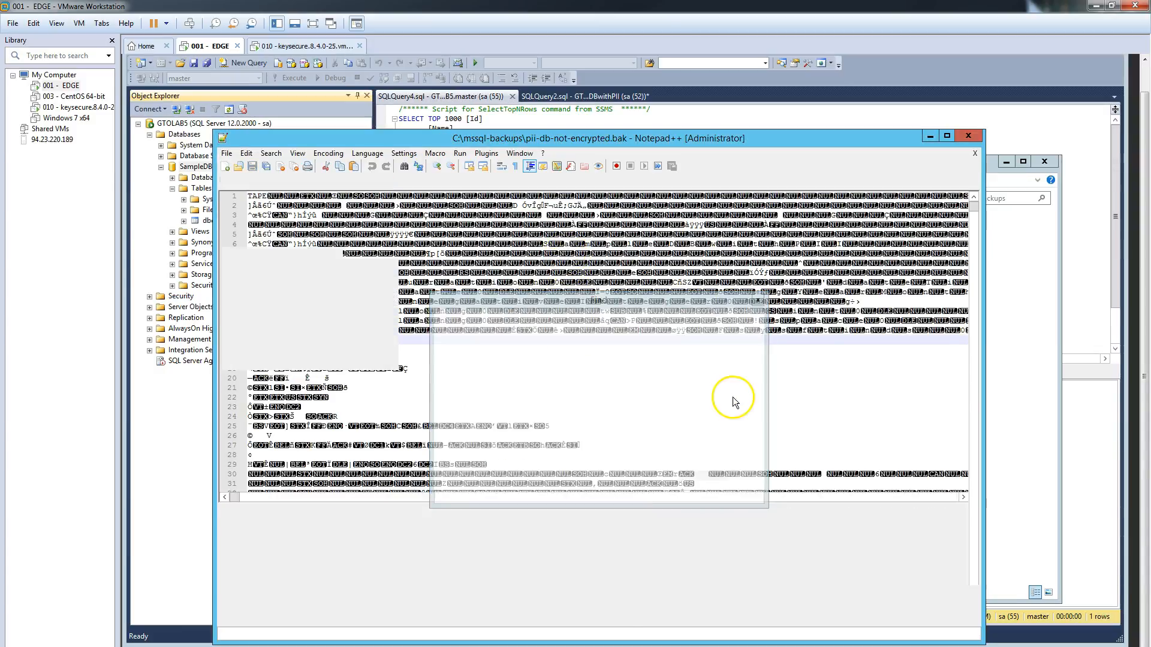
Go to the match in the backup file and read along its line, highlighting the customer's name, address and SSN.
double_click(543, 544)
key(Right)
key(Right)
key(Right)
key(Right)
key(Right)
key(Right)
key(Right)
key(Right)
key(Right)
key(Right)
key(Right)
key(Right)
key(Right)
key(Right)
key(Right)
key(Right)
key(Right)
key(Right)
key(Right)
key(Right)
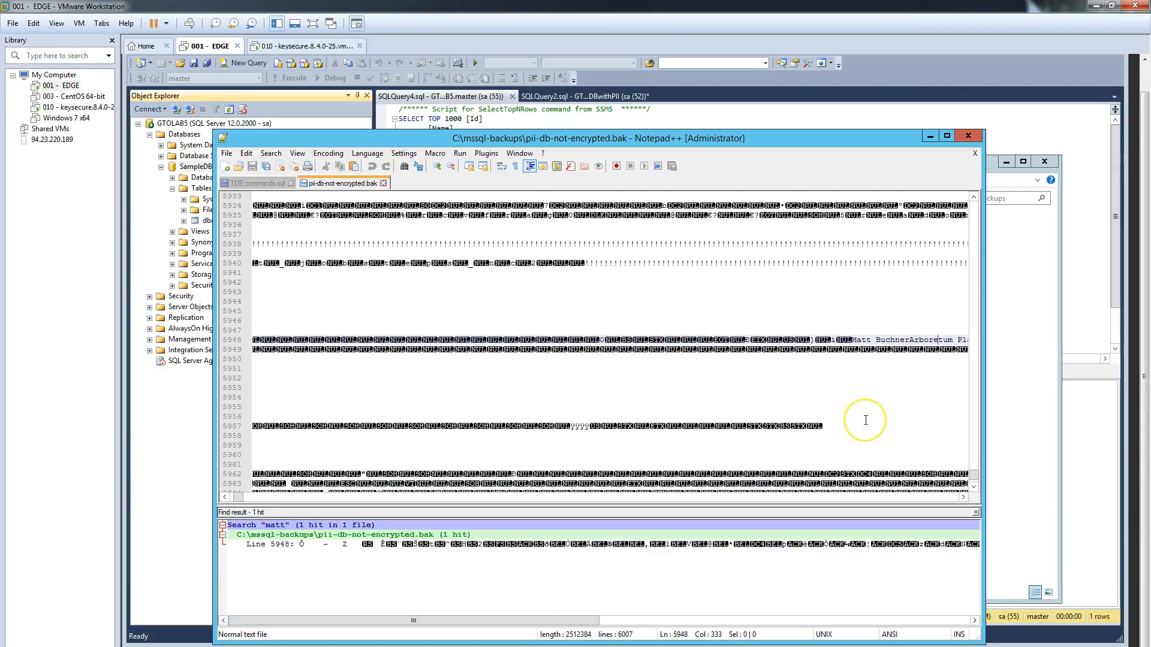
key(Right)
key(Right)
key(Right)
key(Right)
key(Right)
key(Right)
key(Right)
key(Right)
key(Right)
key(Right)
key(Right)
key(Right)
key(Right)
key(Right)
key(Right)
key(Right)
key(Right)
key(Right)
key(Right)
key(Right)
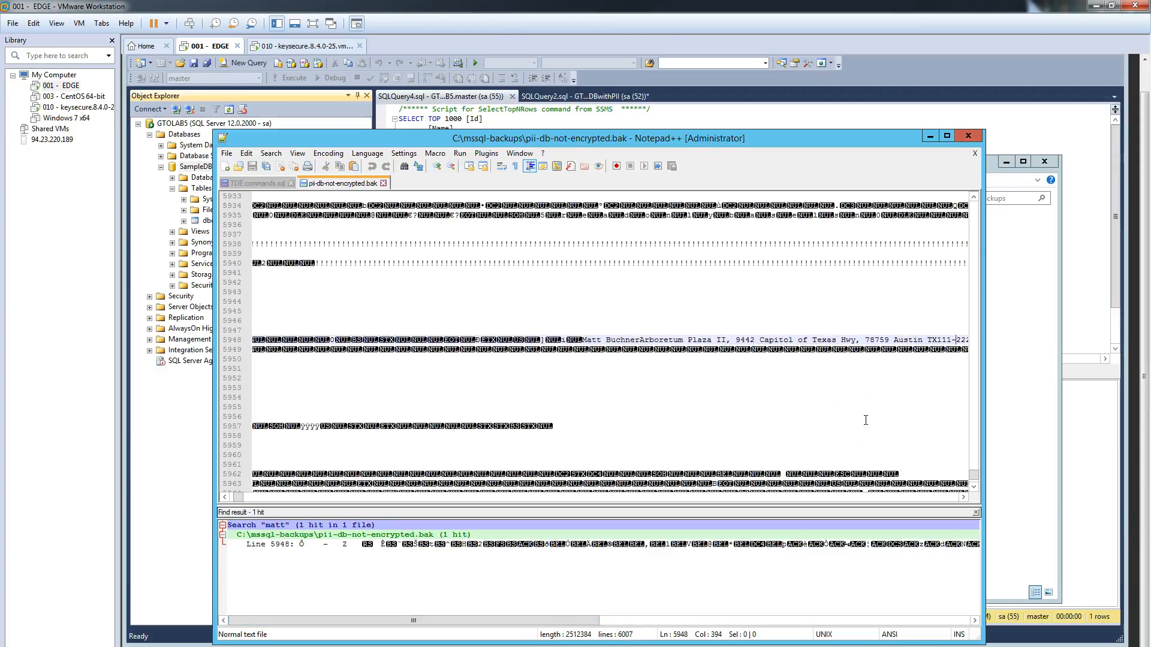
drag(336, 340, 619, 340)
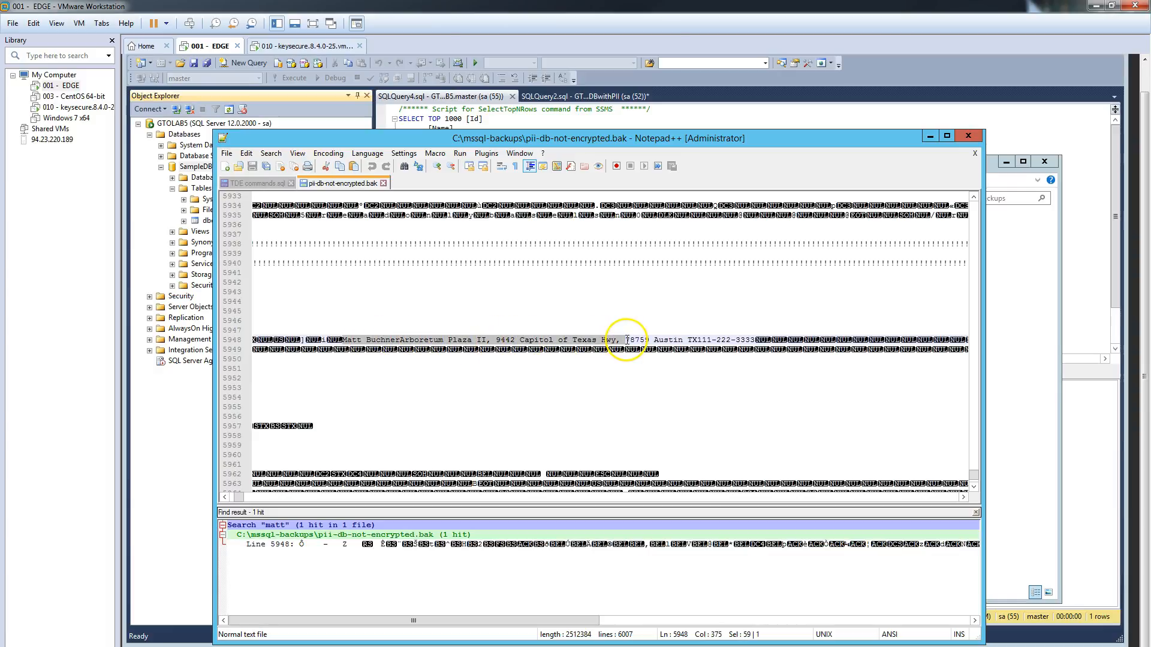
click(699, 340)
drag(699, 340, 754, 341)
click(694, 341)
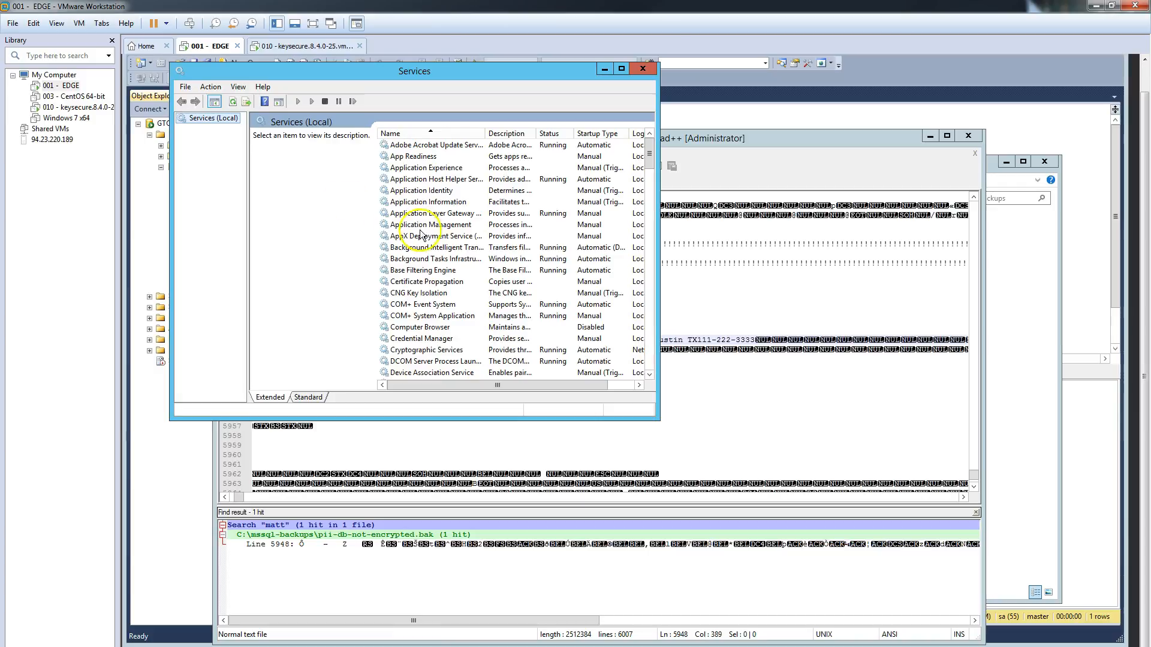
Stop the SQL Server (MSSQLSERVER) service in Windows Services.
click(414, 247)
text(sql)
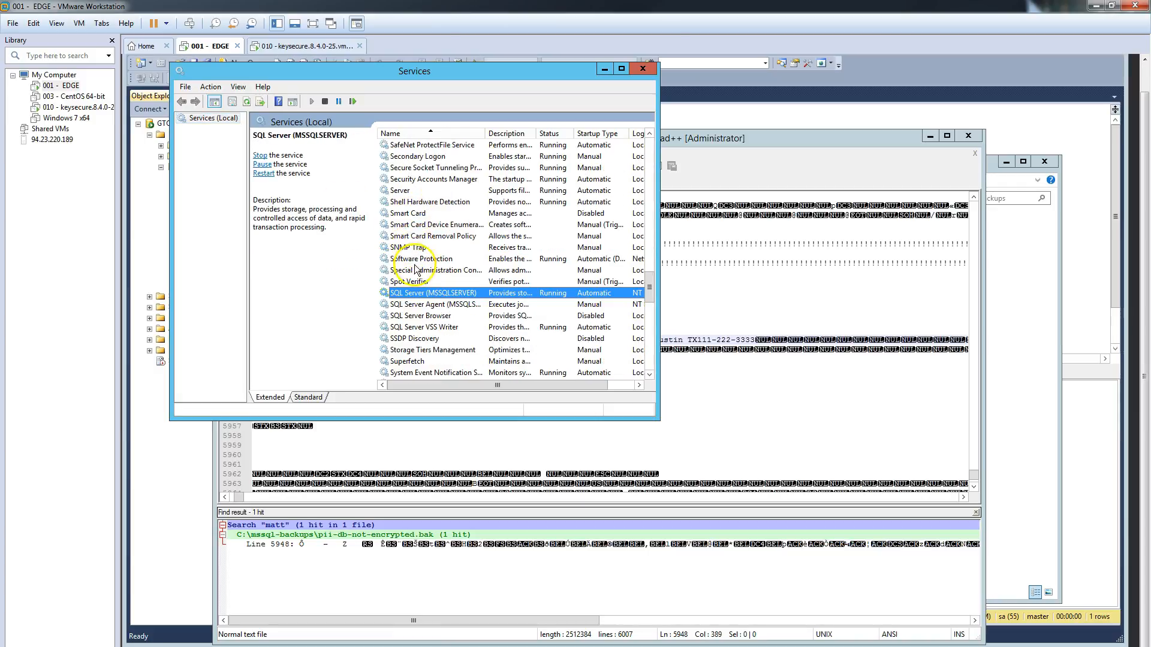
right_click(414, 294)
click(444, 314)
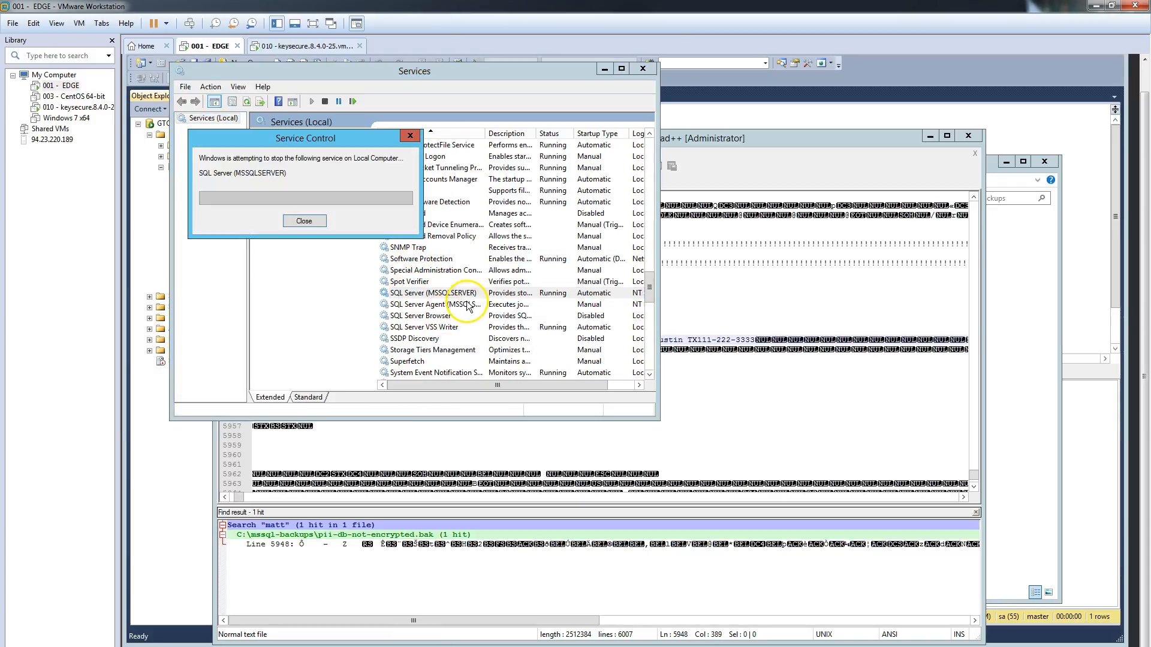
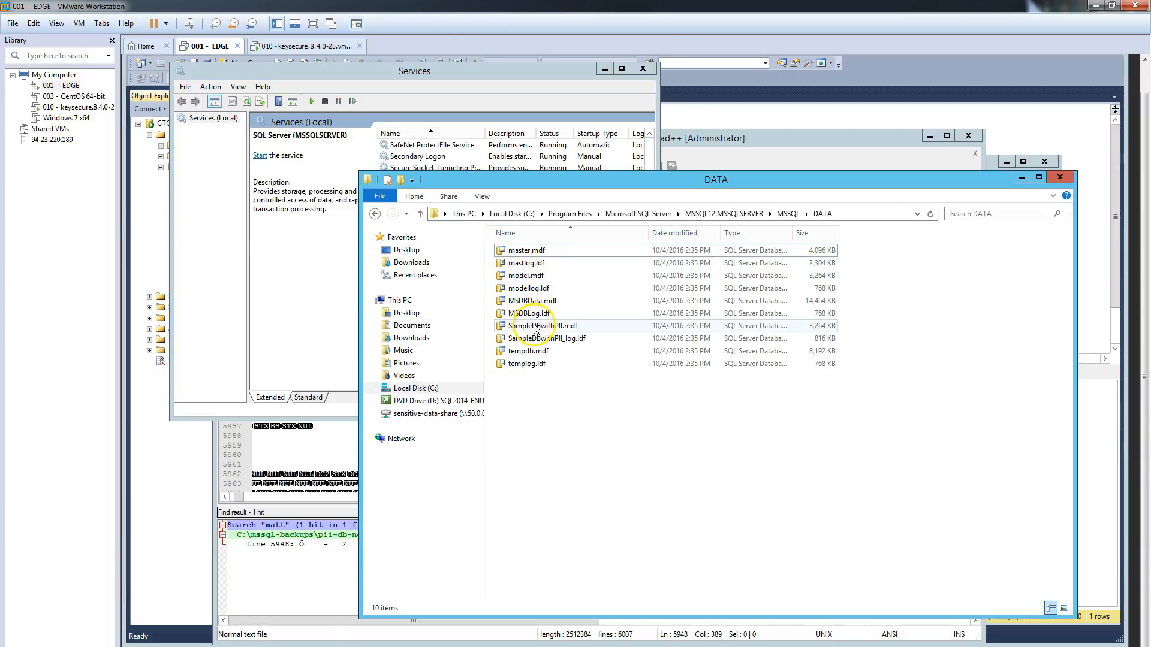
Open SampleDBwithPII.mdf from the DATA folder in Notepad++ and search all opened documents for the customer's first name.
click(533, 326)
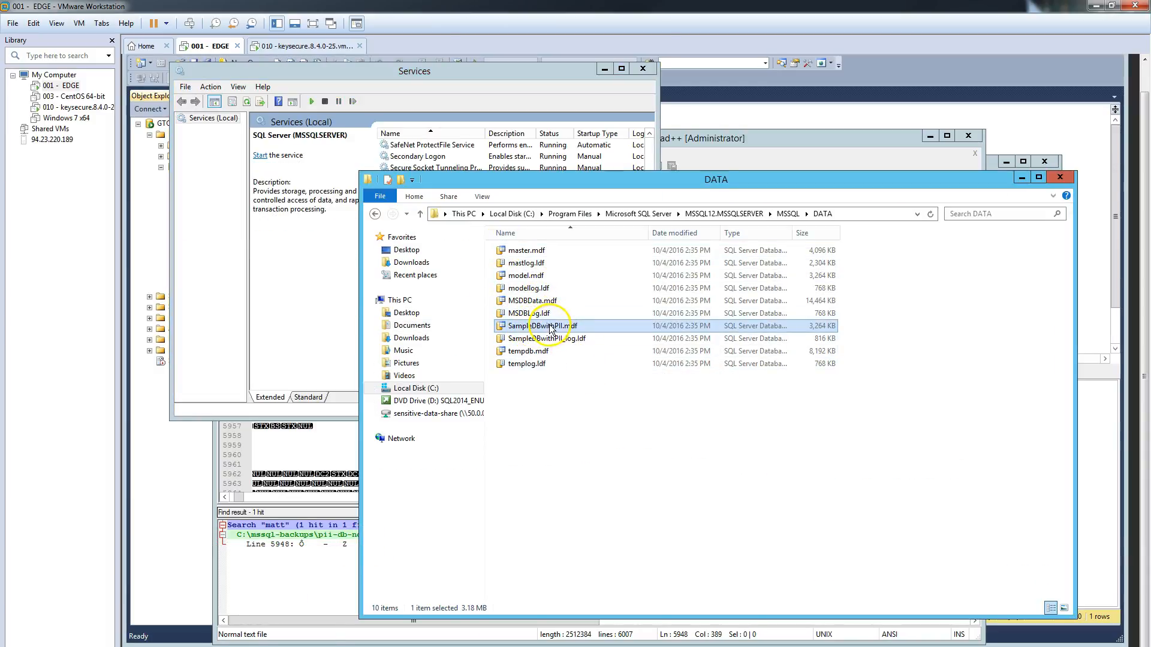
right_click(549, 326)
click(592, 332)
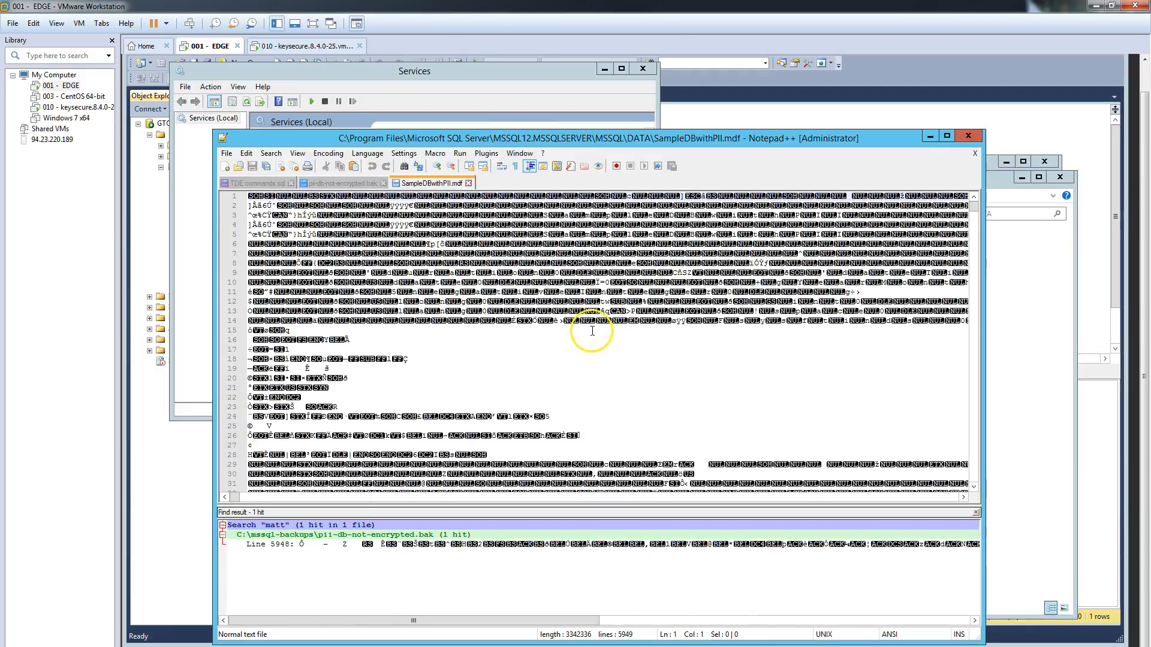
key(ctrl+f)
click(590, 335)
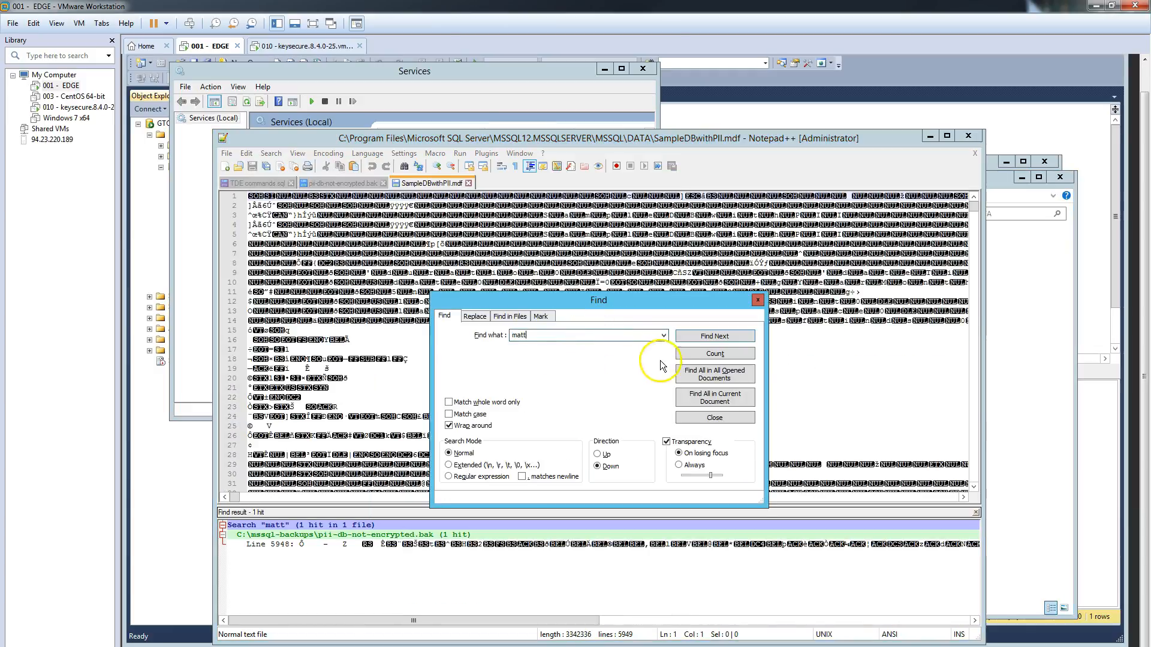
click(713, 381)
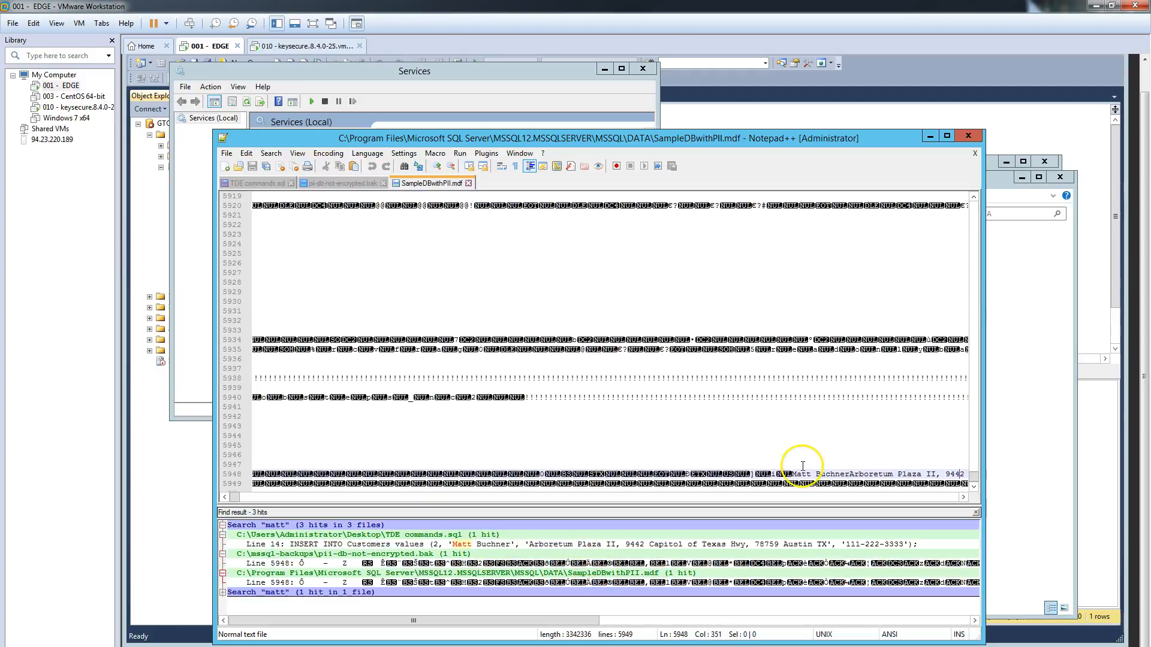
Read along the matching line in SampleDBwithPII.mdf to the end of the customer's record and highlight the SSN.
key(Right)
key(Right)
key(Right)
key(Right)
key(Right)
key(Right)
key(Right)
key(Right)
key(Right)
key(Right)
key(Right)
key(Right)
key(Right)
key(Right)
key(Right)
key(Right)
key(Right)
key(Right)
key(Right)
key(Right)
key(Right)
key(Right)
key(Right)
key(Right)
key(Right)
key(Right)
key(Right)
key(Right)
key(Right)
key(Right)
key(Right)
key(Right)
key(Right)
key(Right)
key(Right)
key(Right)
key(Right)
key(Right)
key(Right)
key(Right)
key(Right)
key(Right)
key(Right)
key(Right)
key(Right)
key(Right)
key(Right)
key(Right)
key(Right)
click(875, 474)
drag(873, 474, 823, 475)
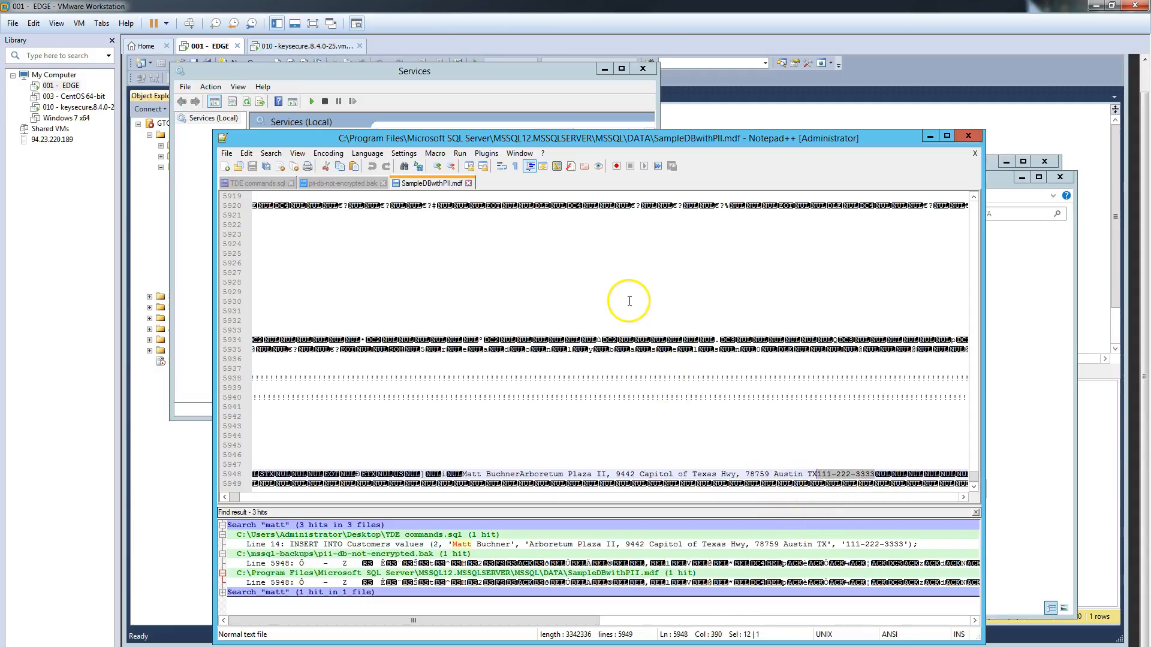
Copy the PREP FOR TDE commands in TDE commands.sql, from the EKM enabling comment through the asymmetric_keys query.
click(260, 183)
click(282, 398)
scroll(282, 398, down, 12)
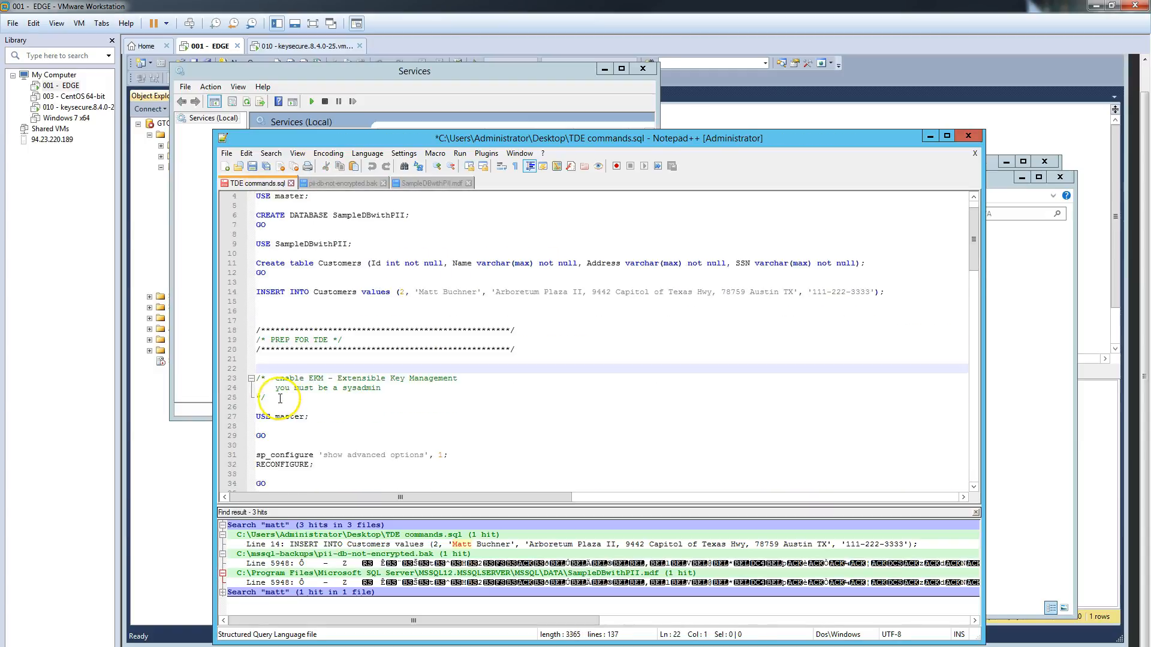
scroll(282, 397, down, 4)
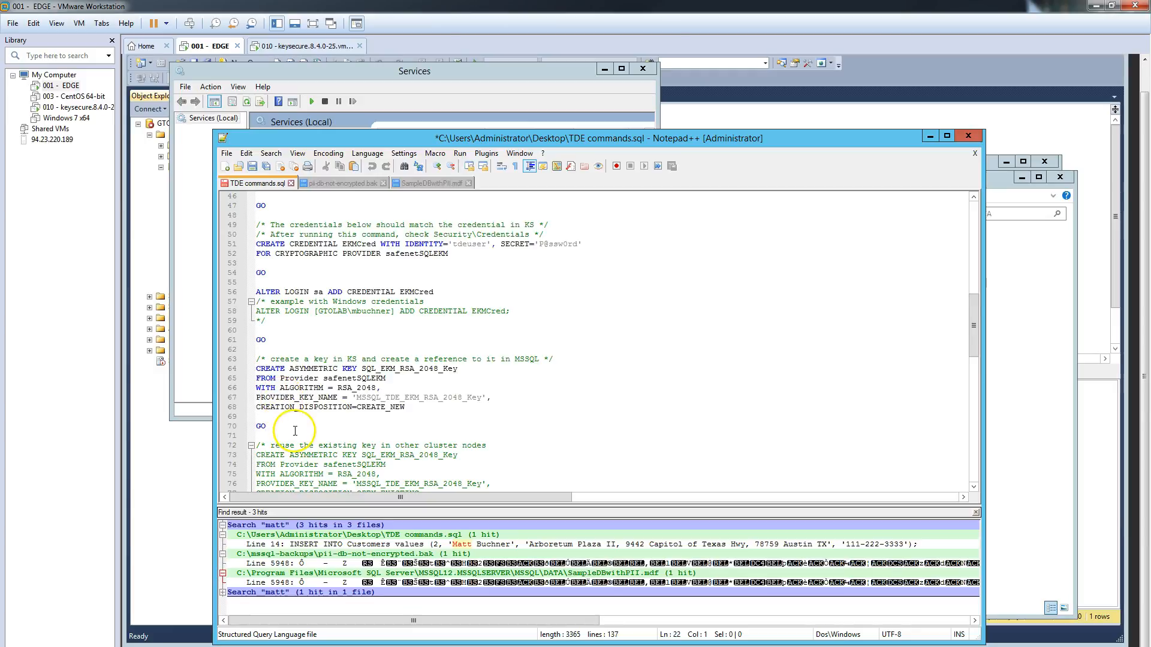
scroll(266, 405, down, 4)
shift+click(264, 408)
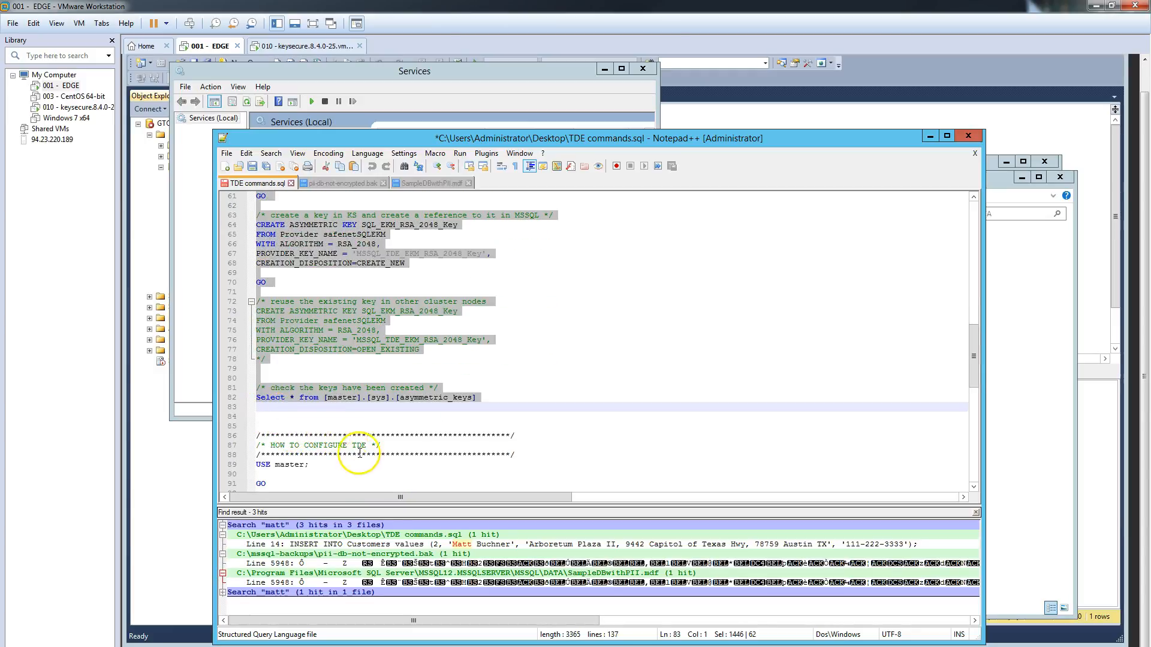
Return to Windows Services and start the SQL Server (MSSQLSERVER) service.
click(803, 72)
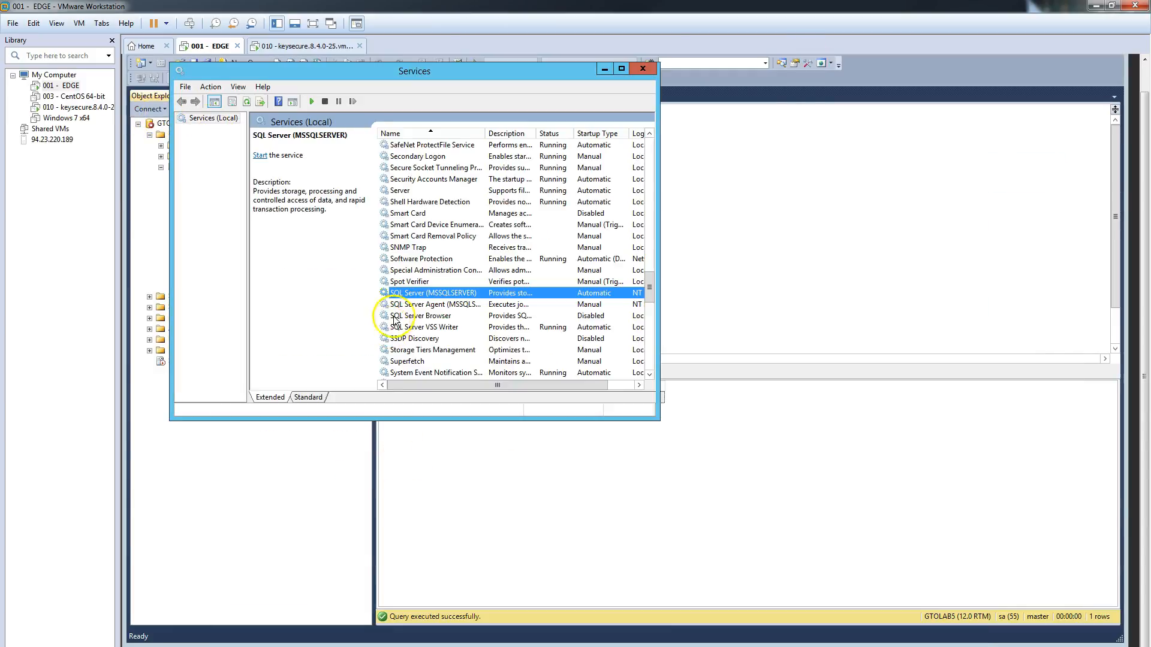
right_click(420, 295)
click(444, 302)
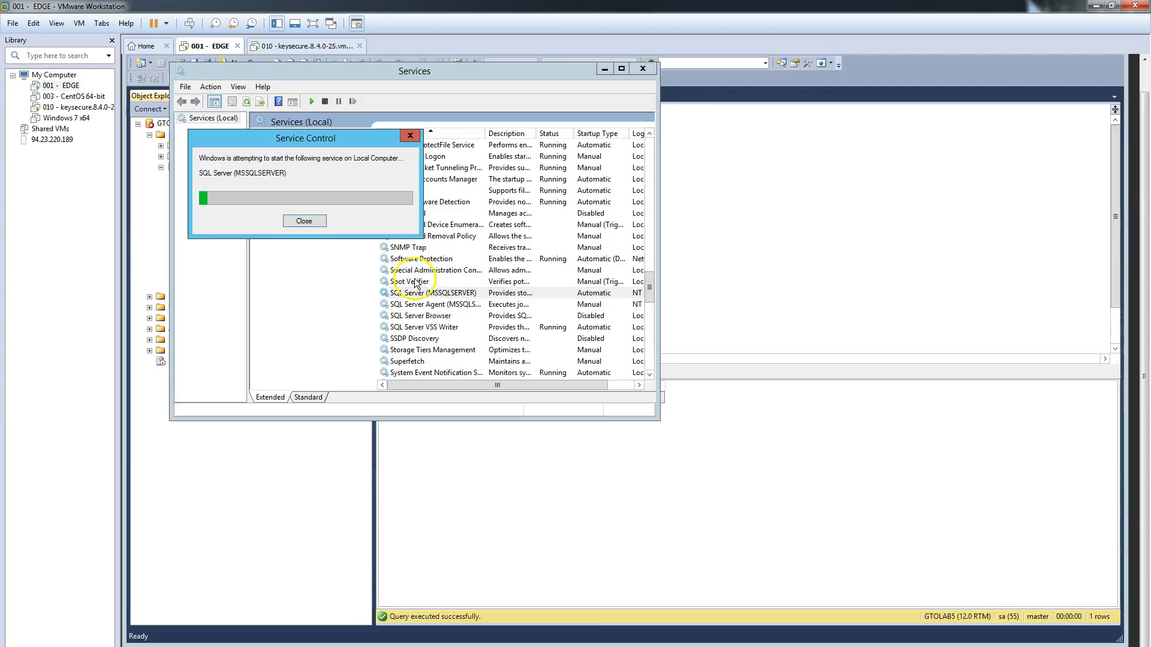
Replace the whole content of SQLQuery2.sql in Management Studio with the copied TDE preparation script, including the EKMCred credential secret.
click(668, 222)
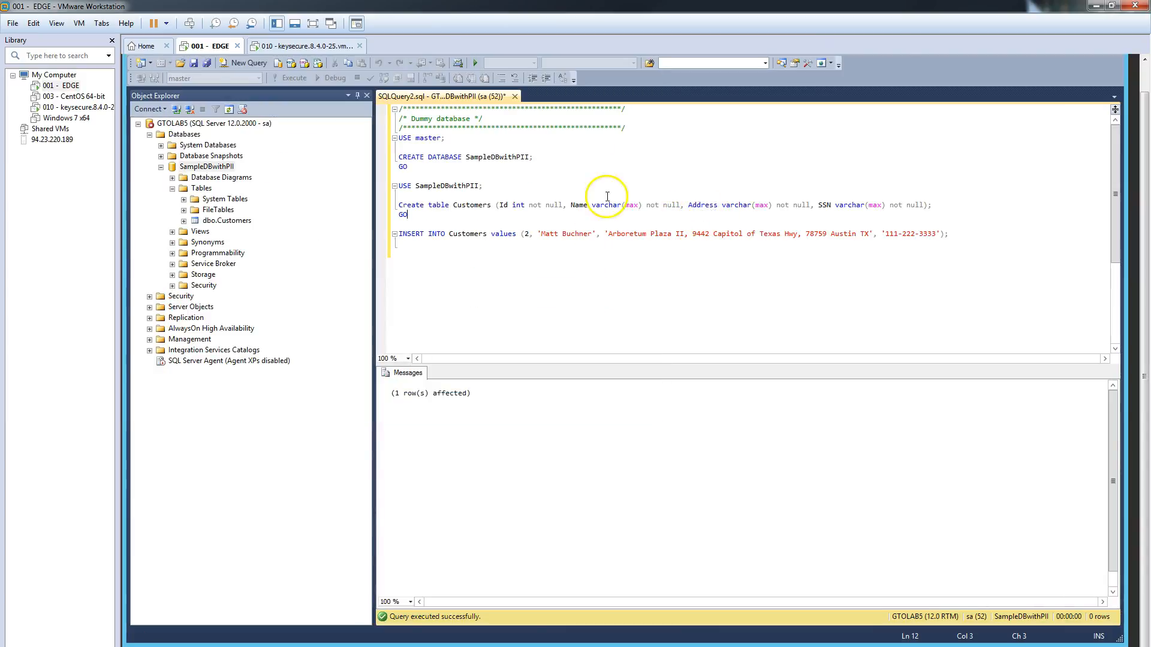
key(ctrl+a)
key(ctrl+v)
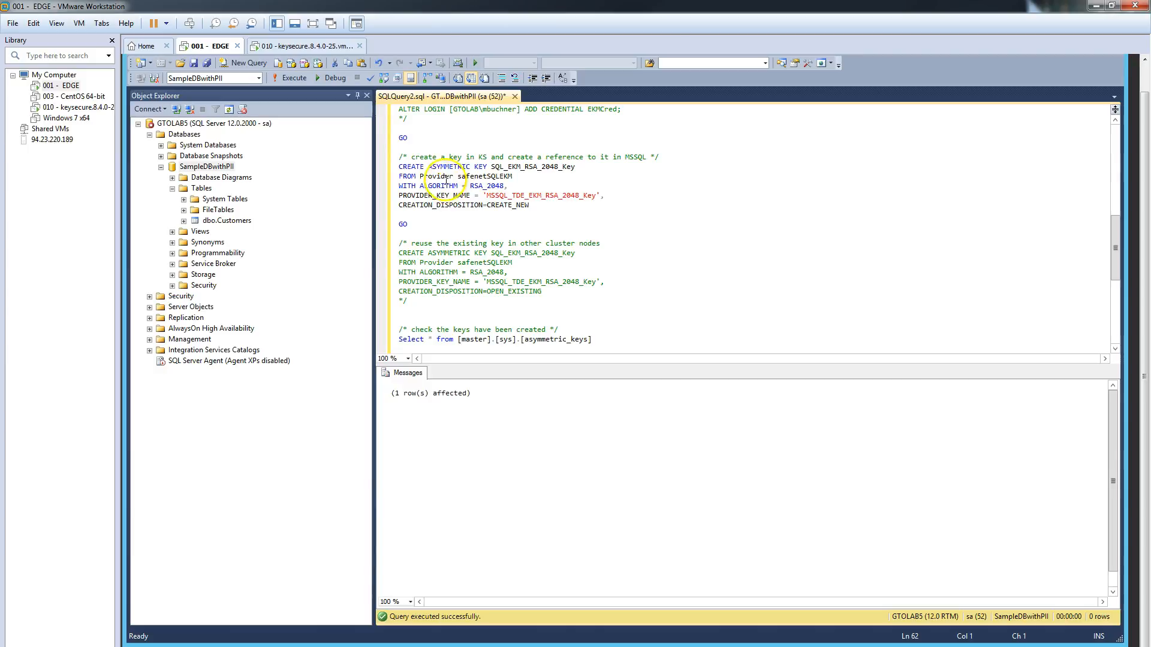
Execute the whole TDE preparation script in SQLQuery2.sql after checking it from the EKM enabling comment onward.
scroll(436, 251, up, 6)
scroll(436, 252, up, 1)
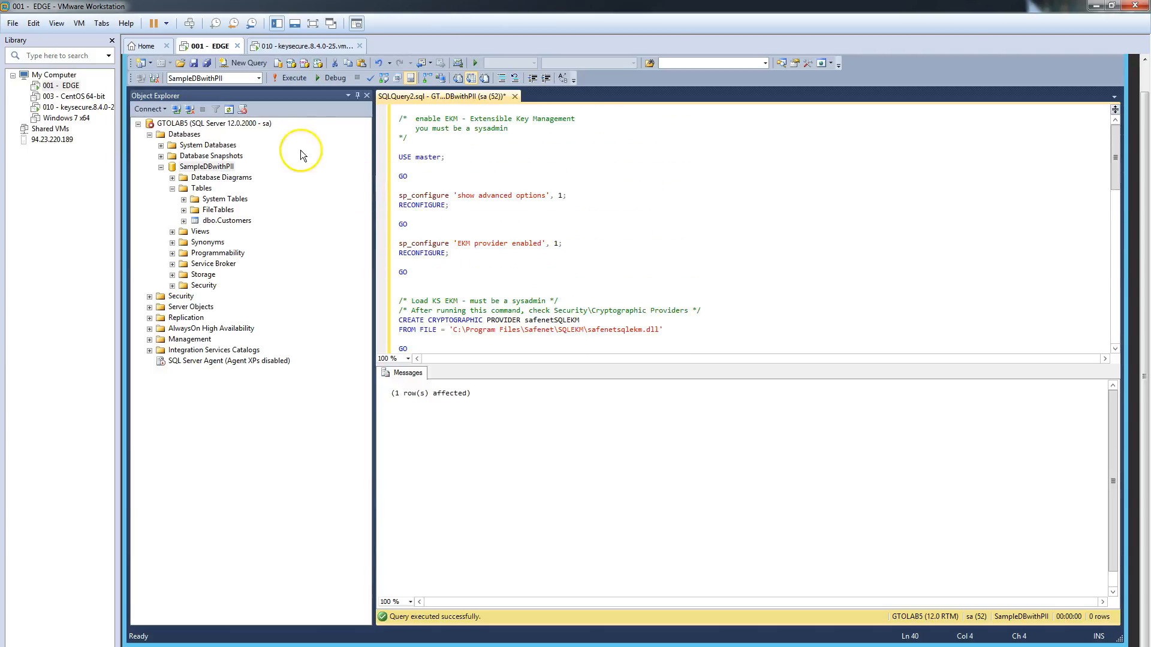
click(287, 78)
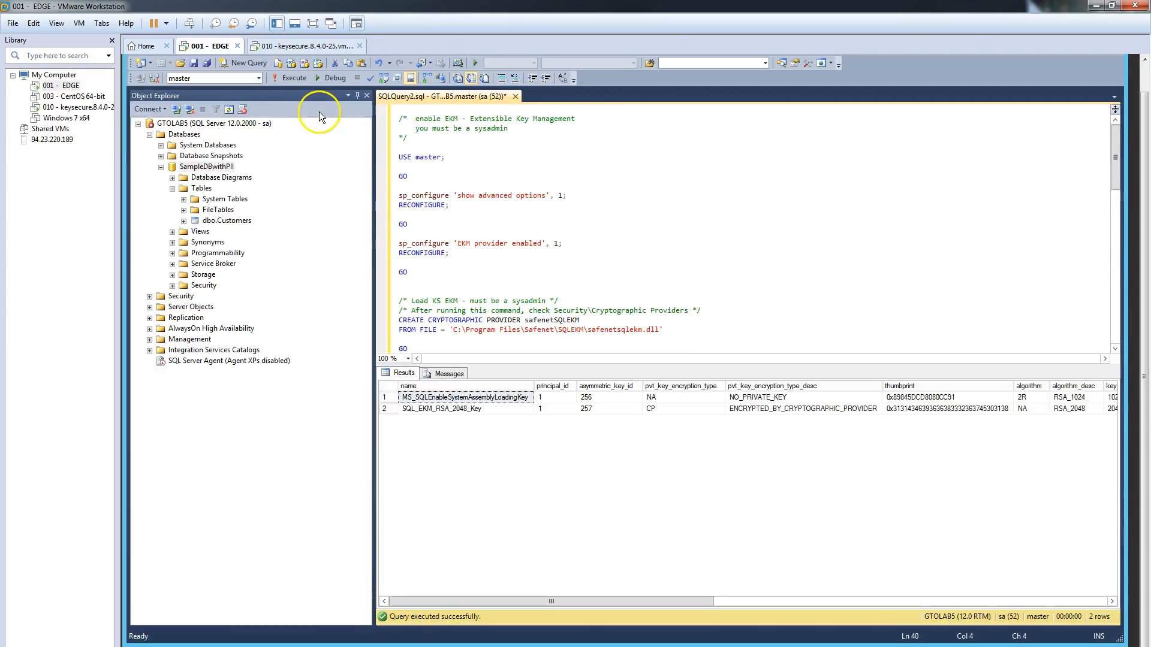
Review the sp_configure commands by highlighting the 'show advanced options' and 'EKM provider enabled' settings.
click(471, 138)
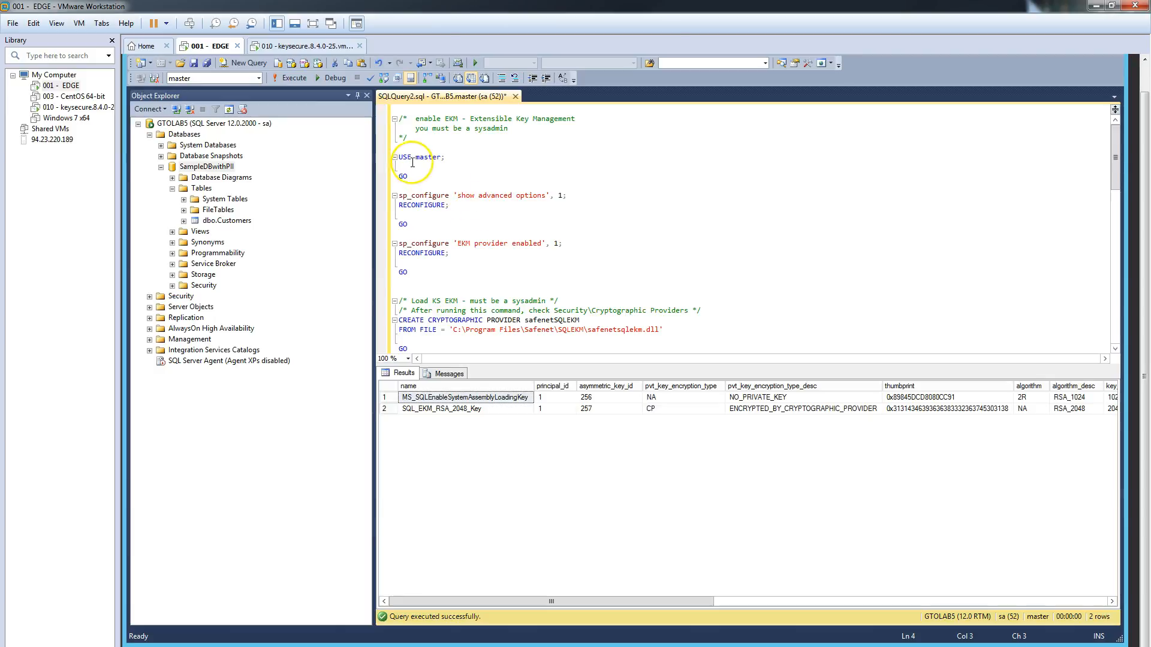
drag(457, 196, 546, 198)
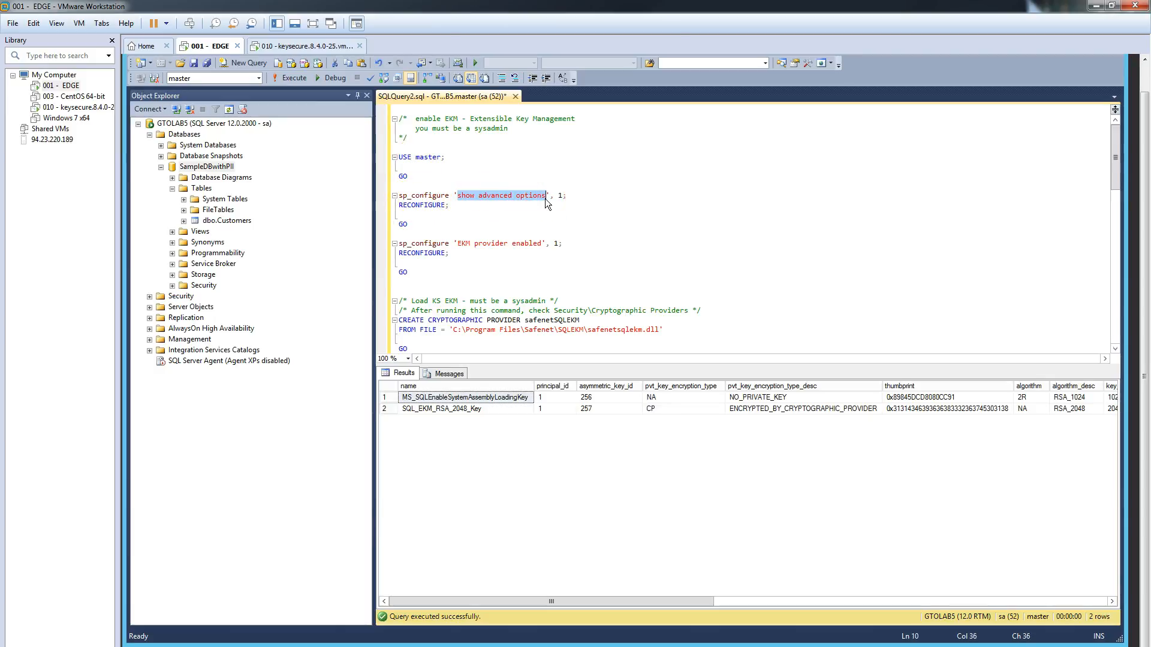
drag(459, 244, 543, 243)
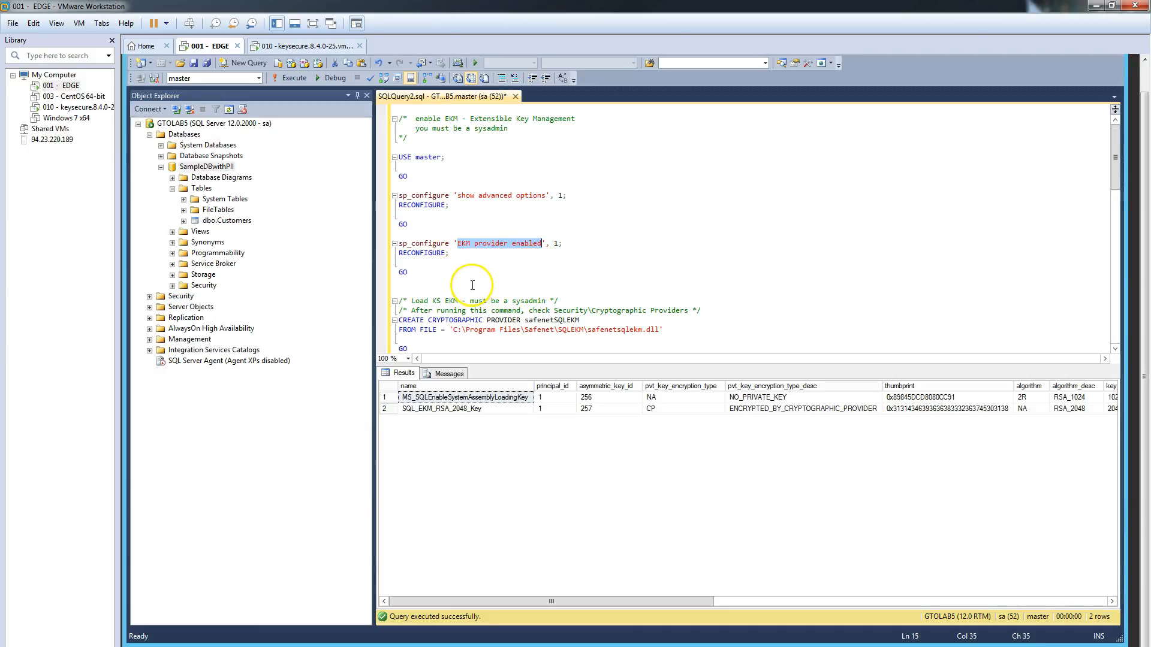
click(455, 272)
scroll(462, 273, down, 2)
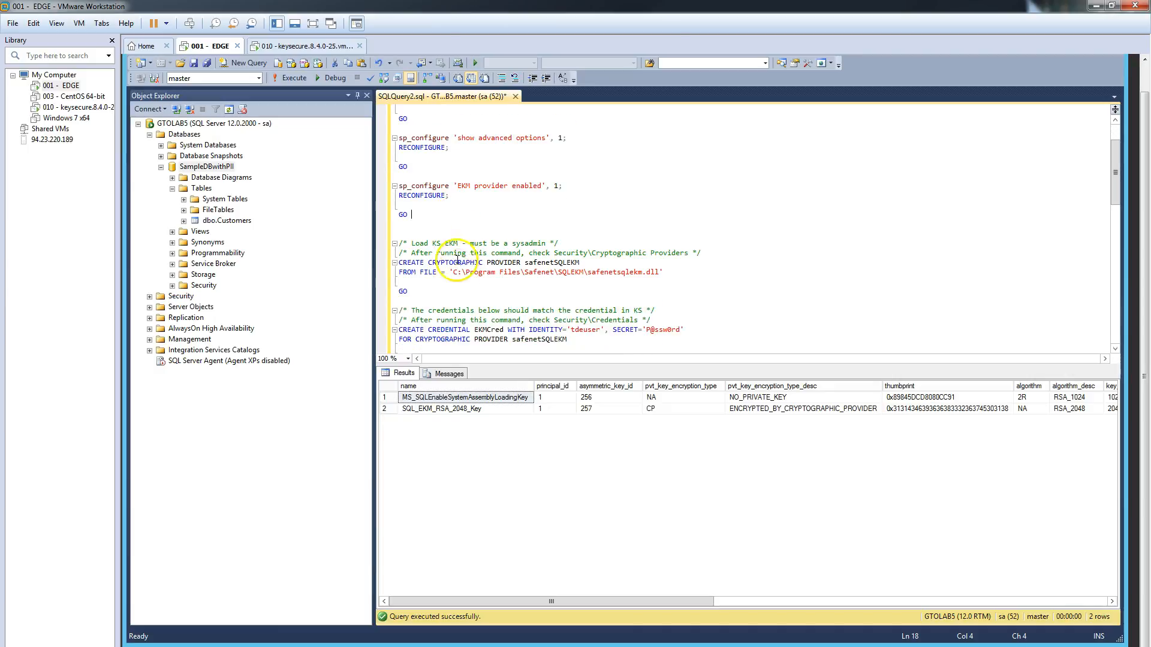
Highlight the CREATE CRYPTOGRAPHIC PROVIDER statement and its DLL path, and locate safenetSQLEKM under the server's cryptographic providers.
drag(404, 263, 596, 263)
drag(454, 273, 657, 271)
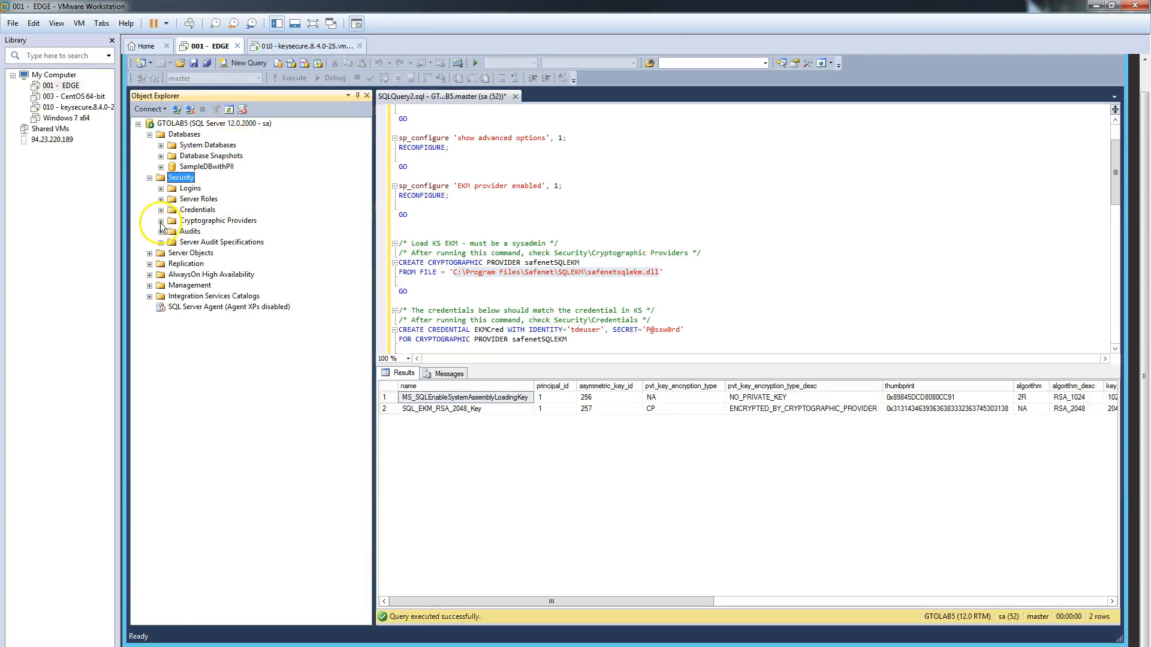
click(161, 220)
click(216, 231)
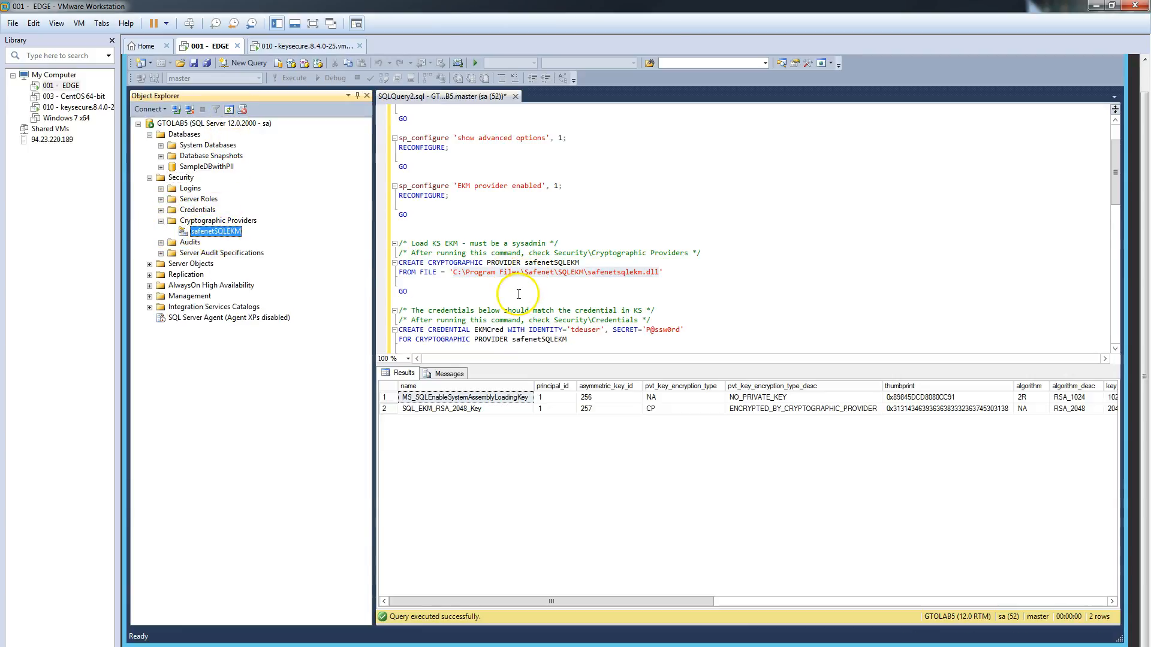
Review the CREATE CREDENTIAL EKMCred statement and highlight its safenetSQLEKM provider name.
click(514, 291)
scroll(492, 252, down, 4)
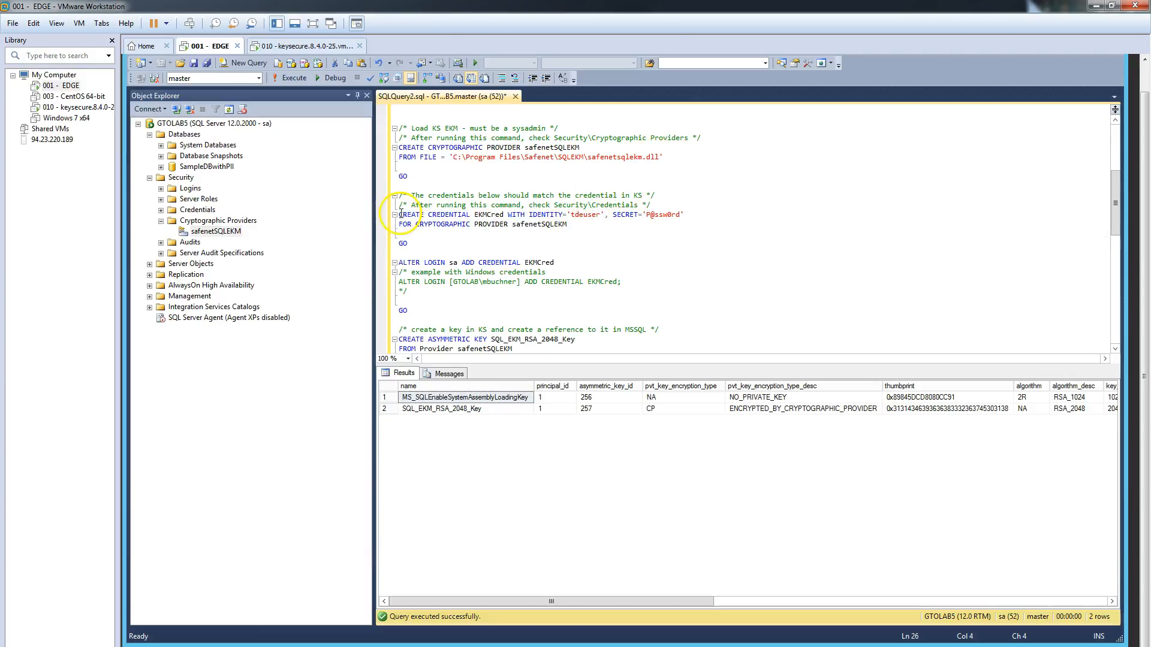
double_click(556, 223)
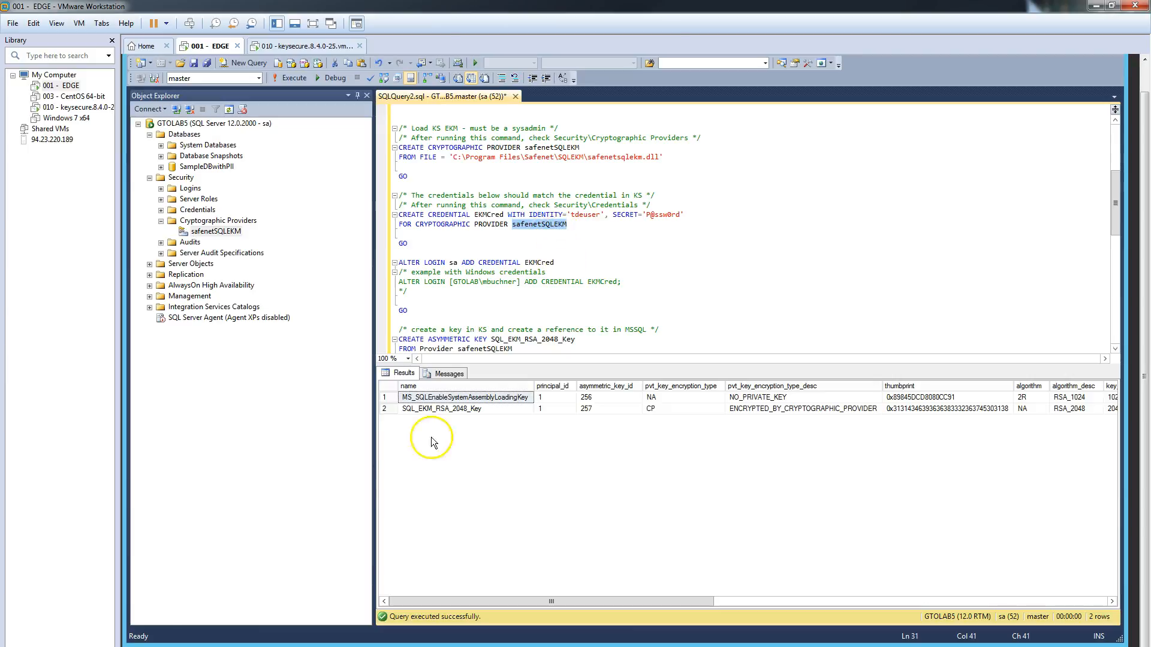
Switch to the SafeNet KeySecure console, inspect the properties of local user tdeuser, and return to Management Studio.
key(alt+Tab)
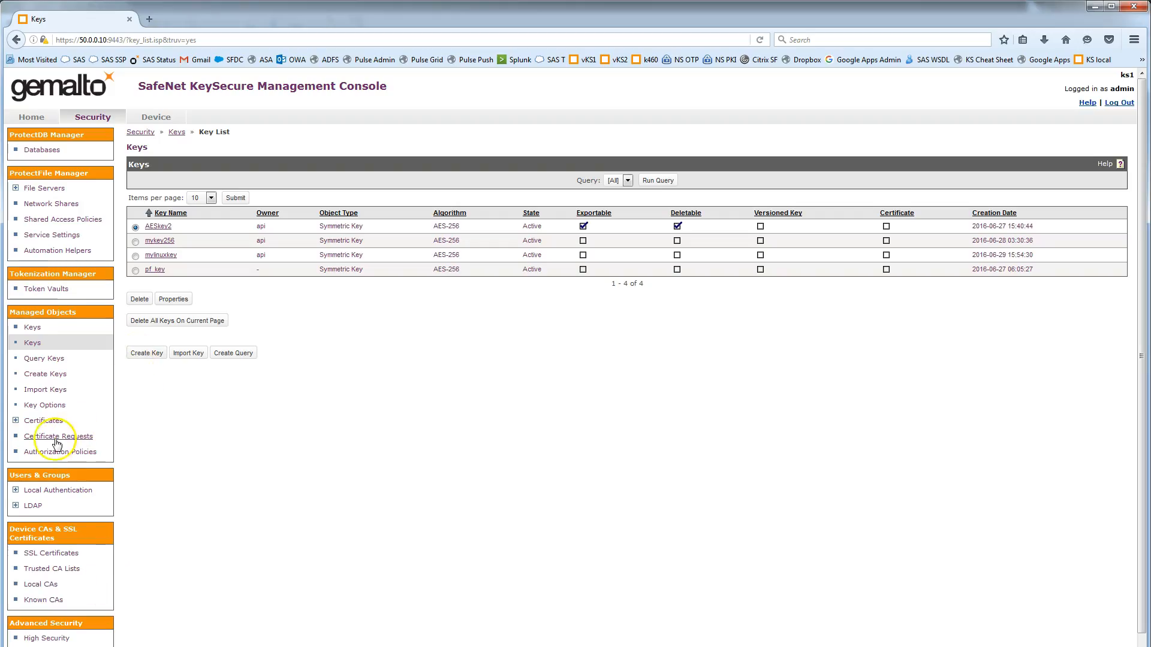
click(55, 491)
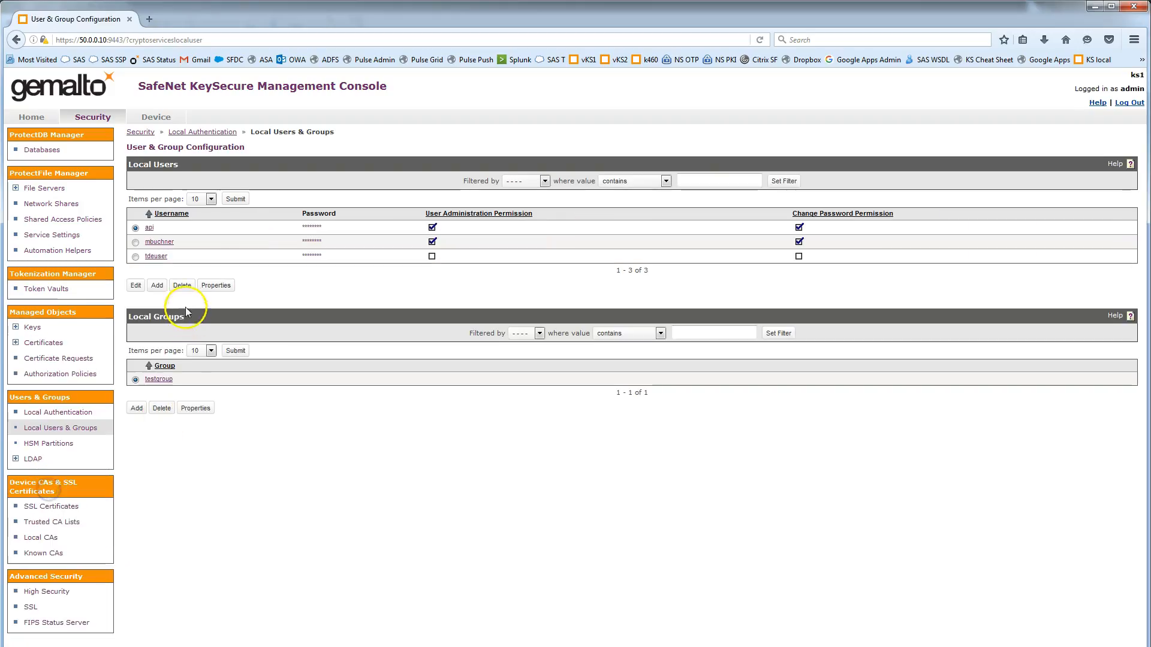
click(151, 257)
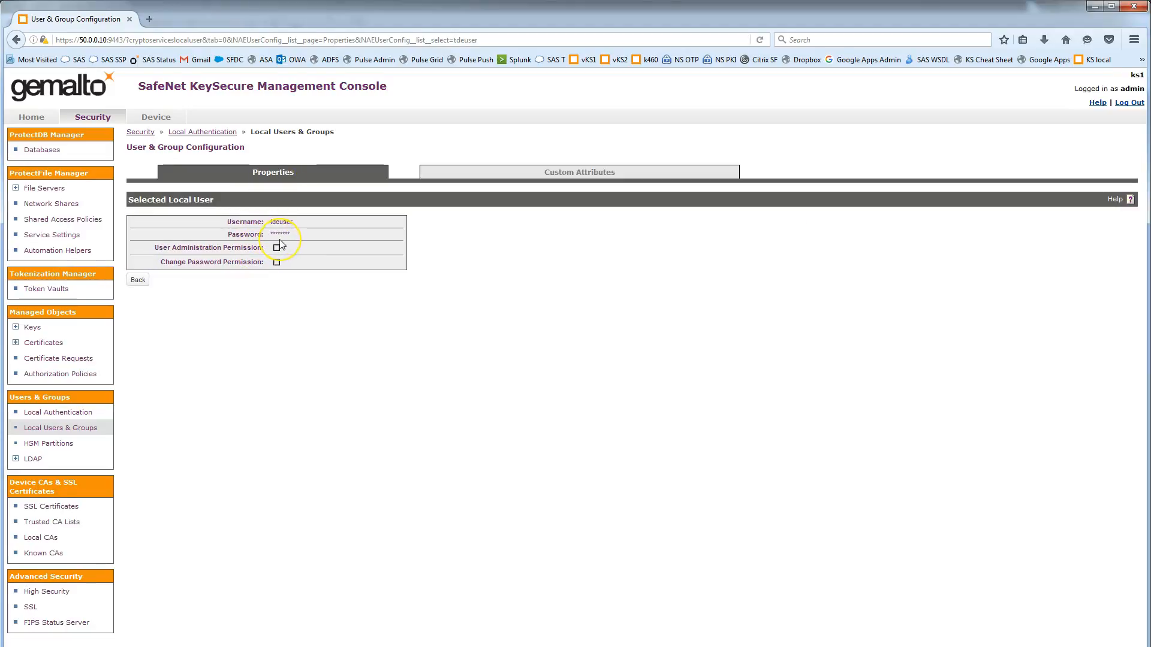
click(1094, 9)
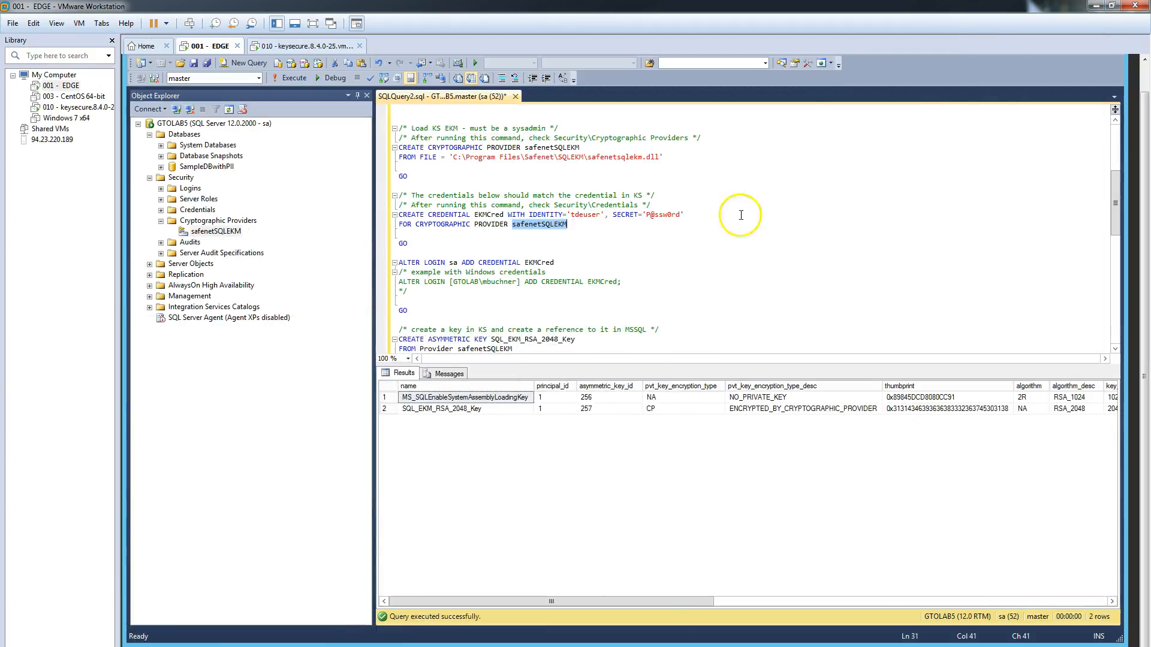
Highlight the sa login in the ALTER LOGIN statement, then inspect the sa login's mapped credentials and close its properties without changes.
click(444, 253)
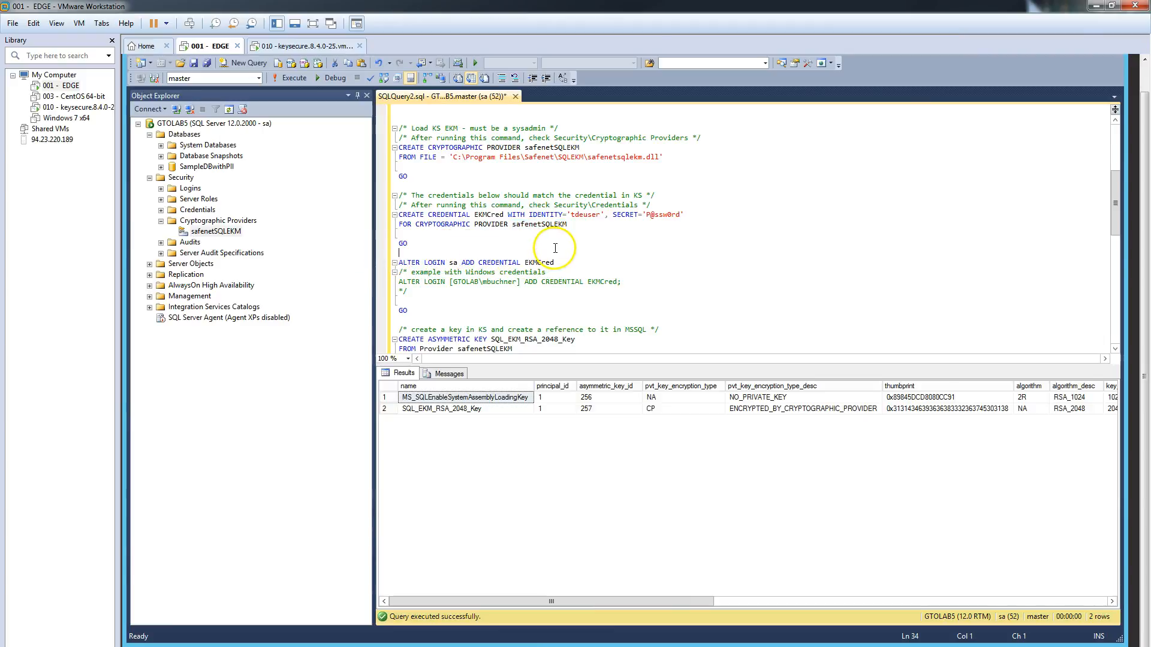
double_click(453, 262)
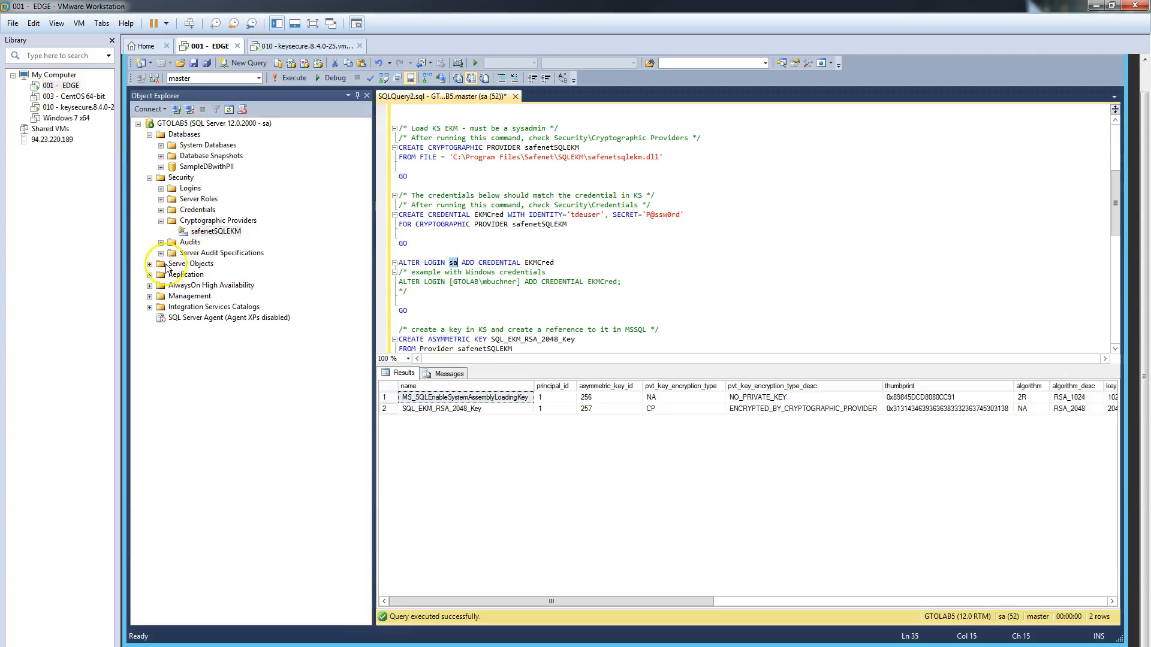
click(160, 188)
double_click(195, 285)
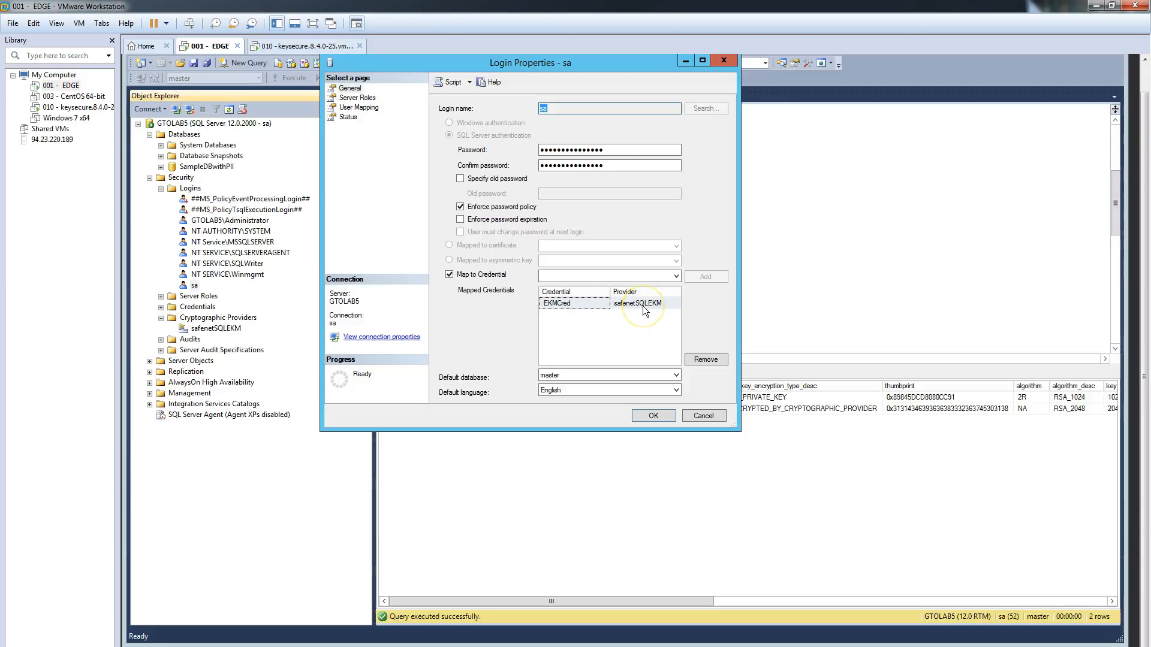
click(701, 419)
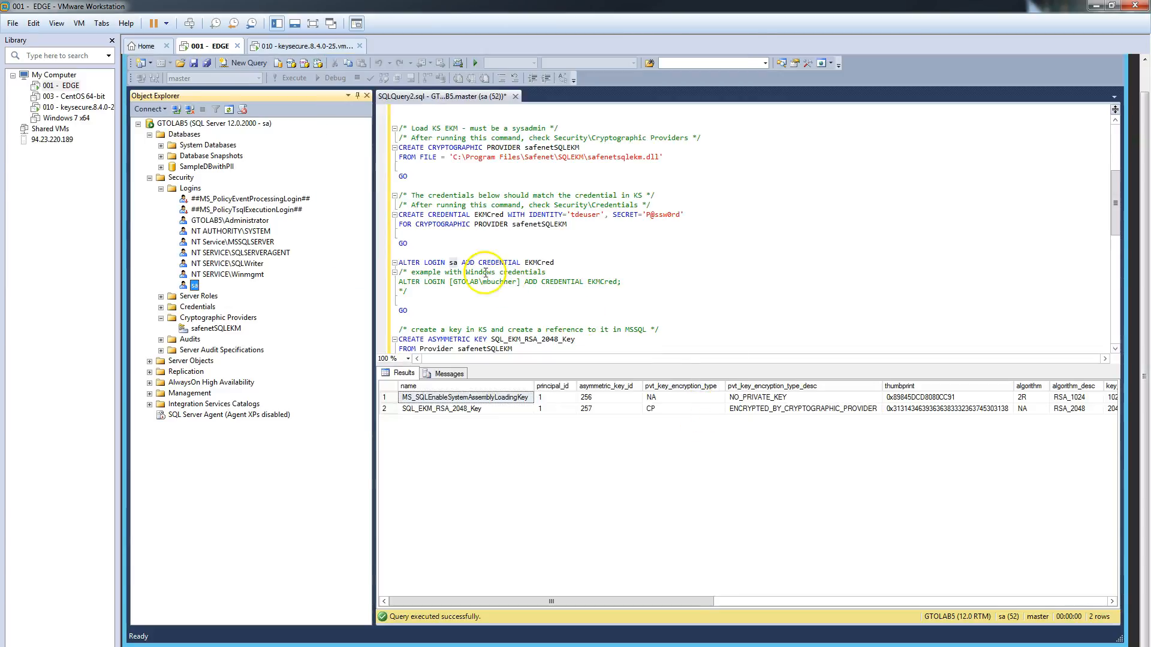
Highlight the domain account in the commented ALTER LOGIN example that uses Windows credentials.
click(465, 312)
scroll(465, 315, down, 3)
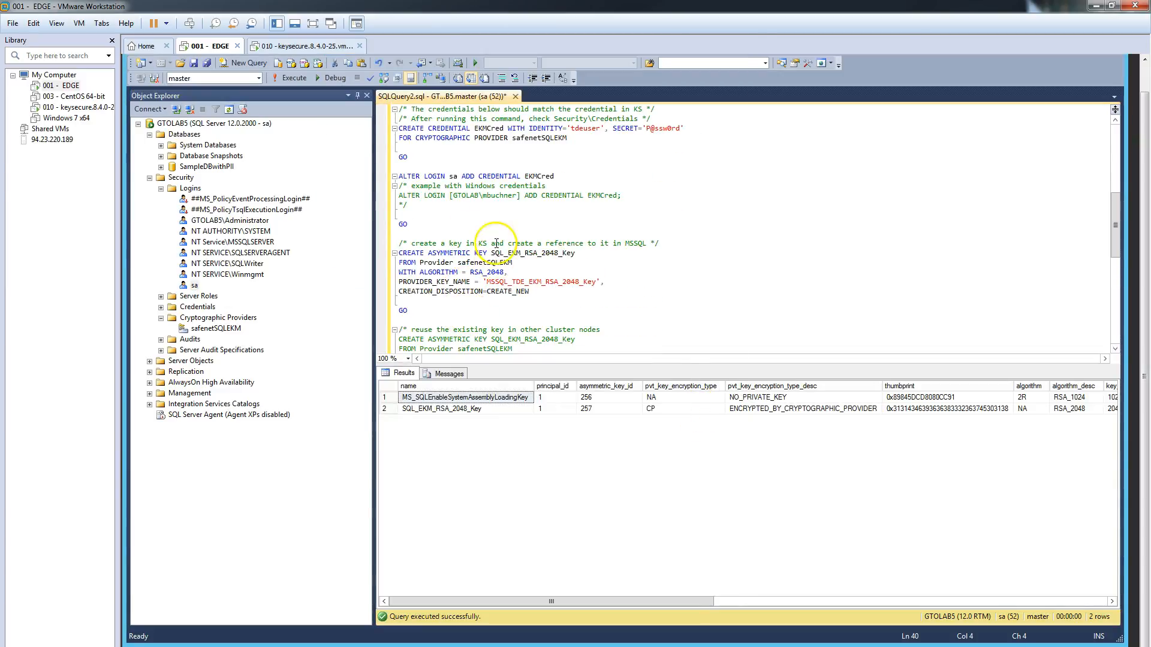
drag(454, 194, 520, 198)
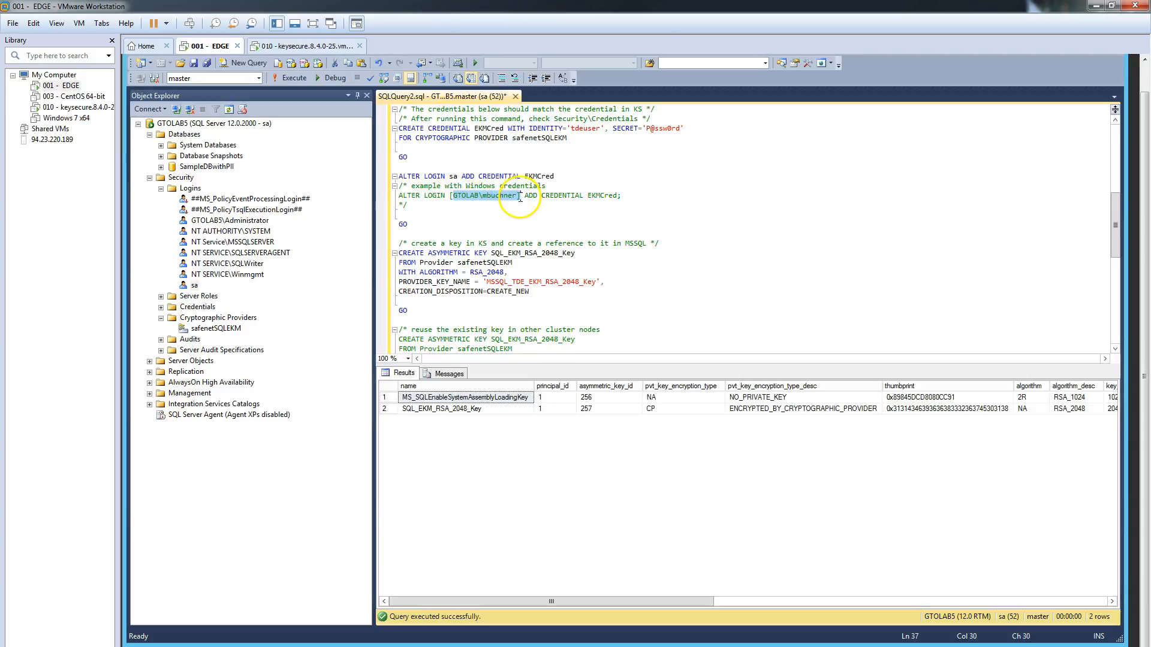
click(524, 234)
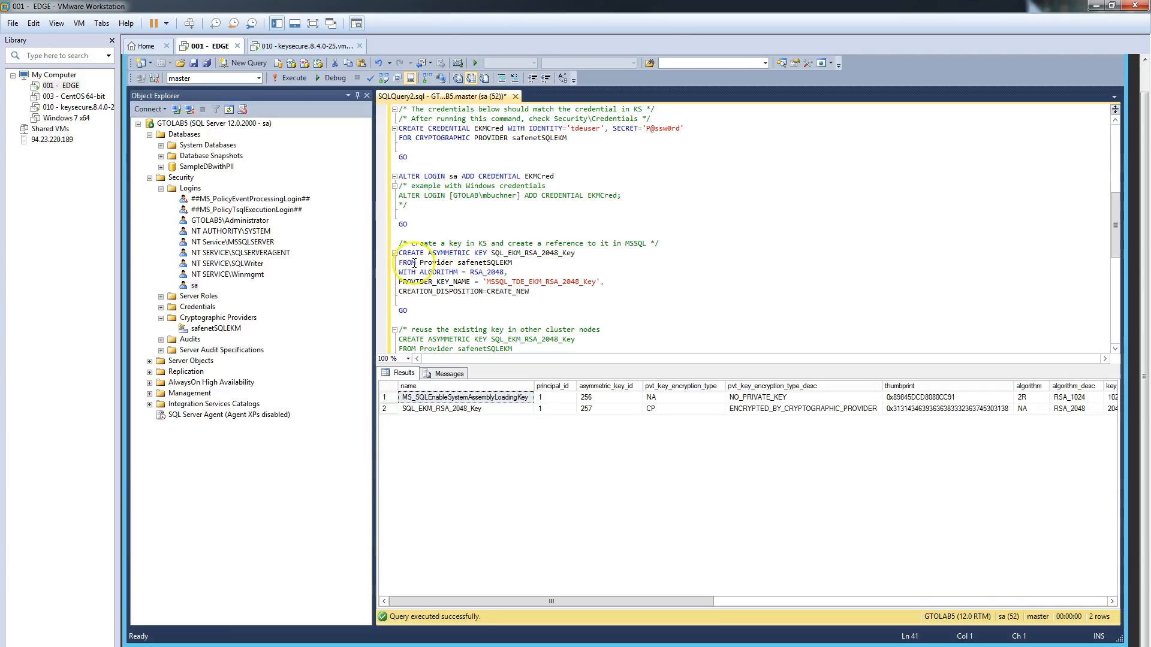
Review the CREATE ASYMMETRIC KEY statement by highlighting its RSA_2048 algorithm, the provider key name and the CREATE_NEW disposition.
drag(405, 253, 544, 253)
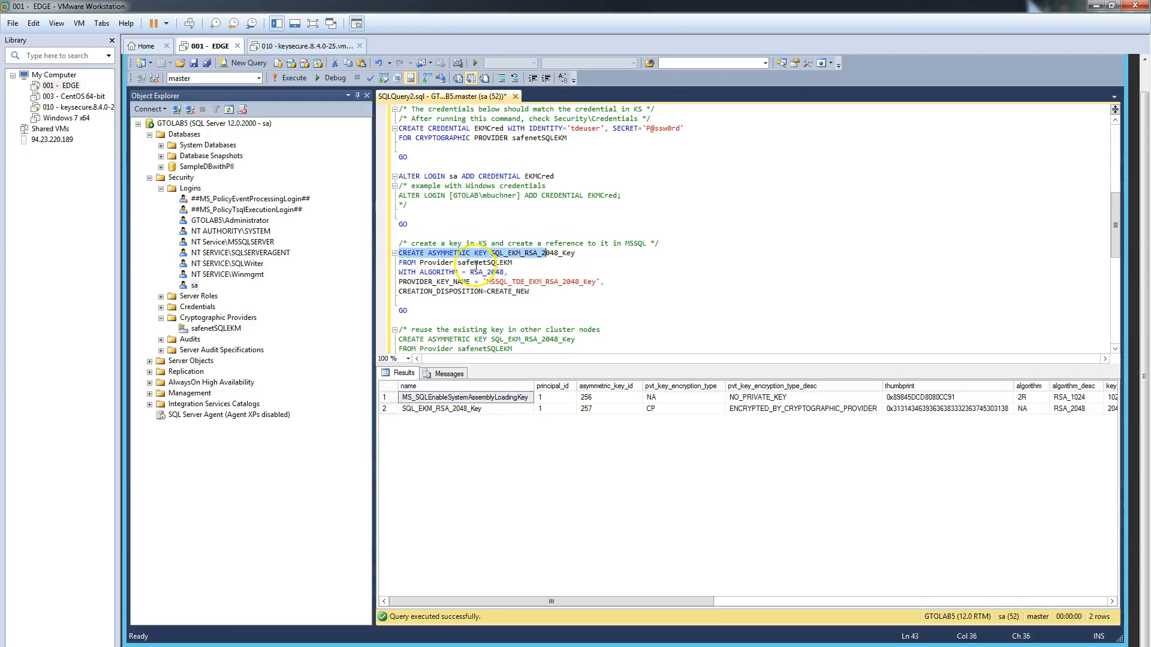
double_click(486, 273)
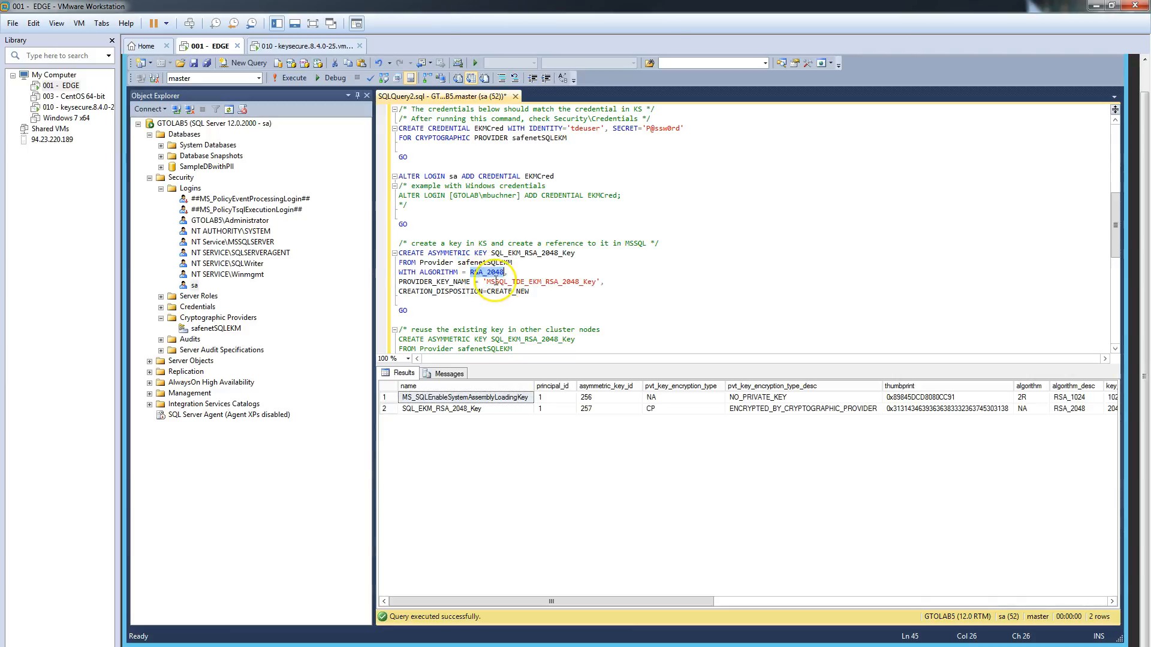
drag(487, 282, 598, 281)
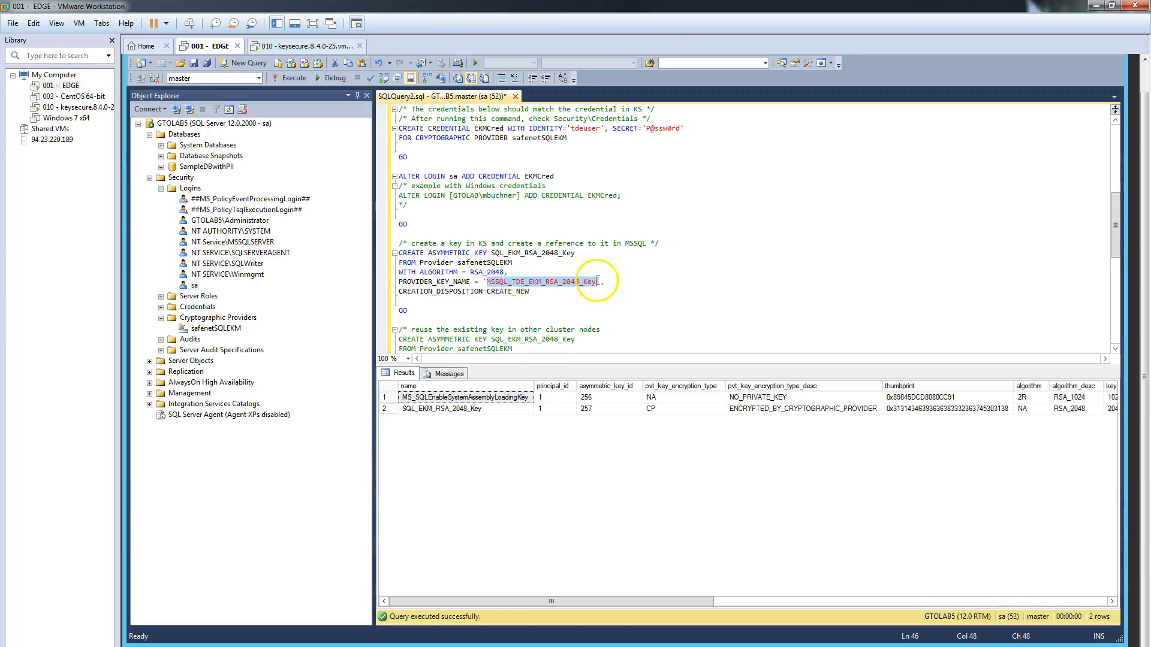
drag(487, 292, 527, 290)
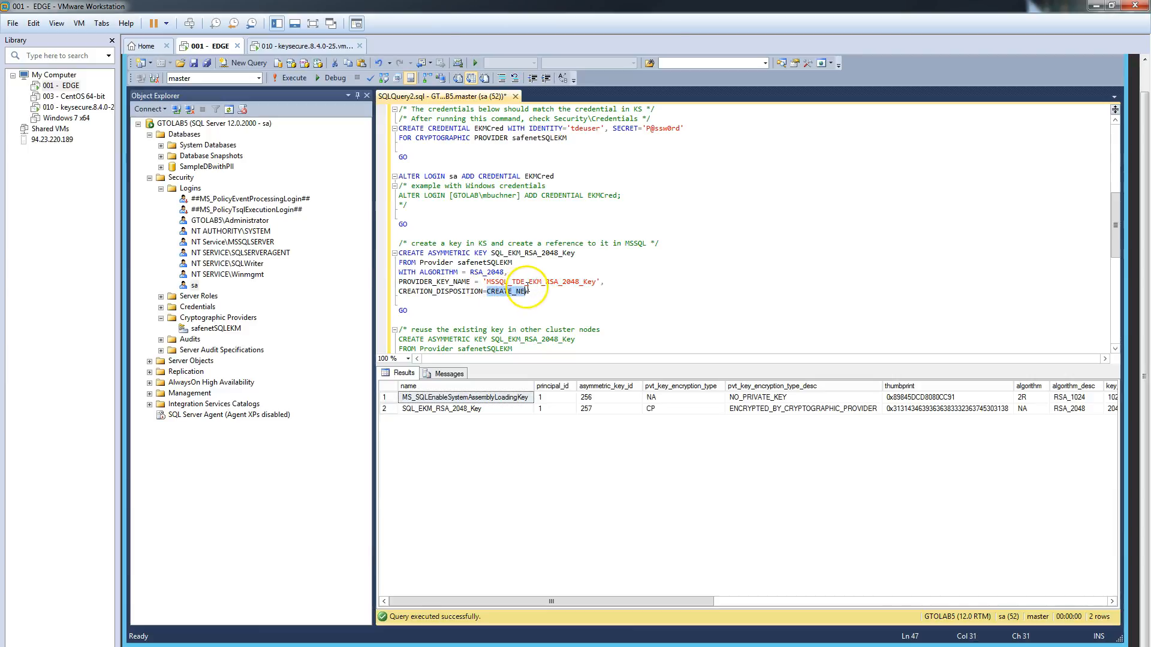
Locate SQL_EKM_RSA_2048_Key among the master database's asymmetric keys and highlight the same name in the script.
click(160, 145)
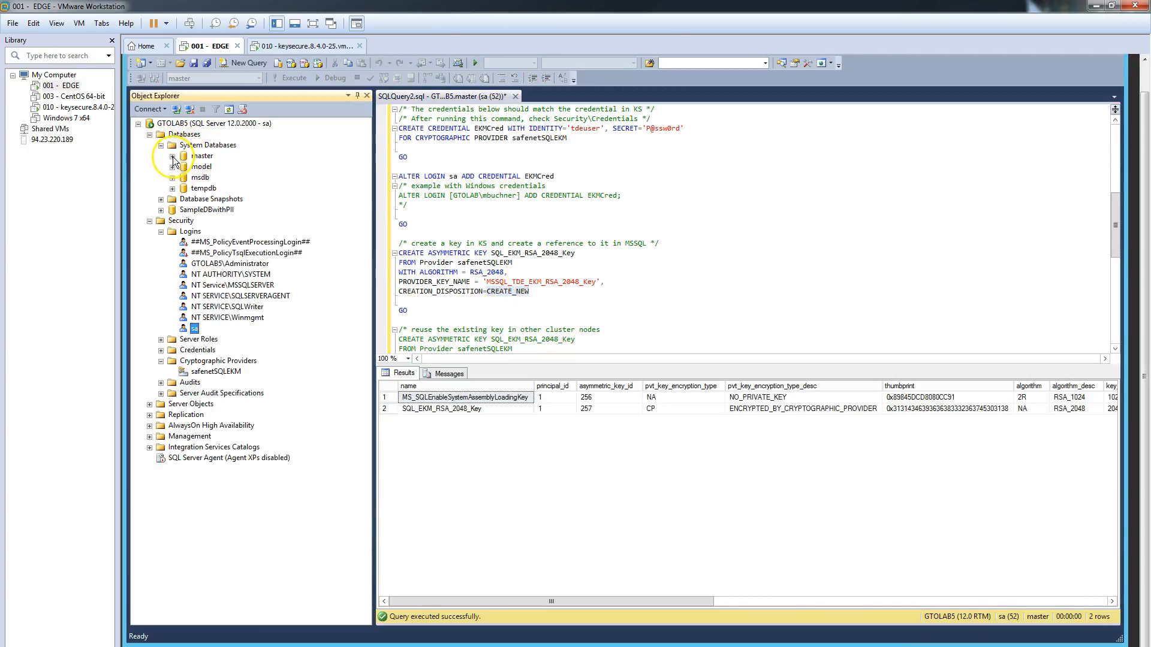
click(172, 156)
click(183, 232)
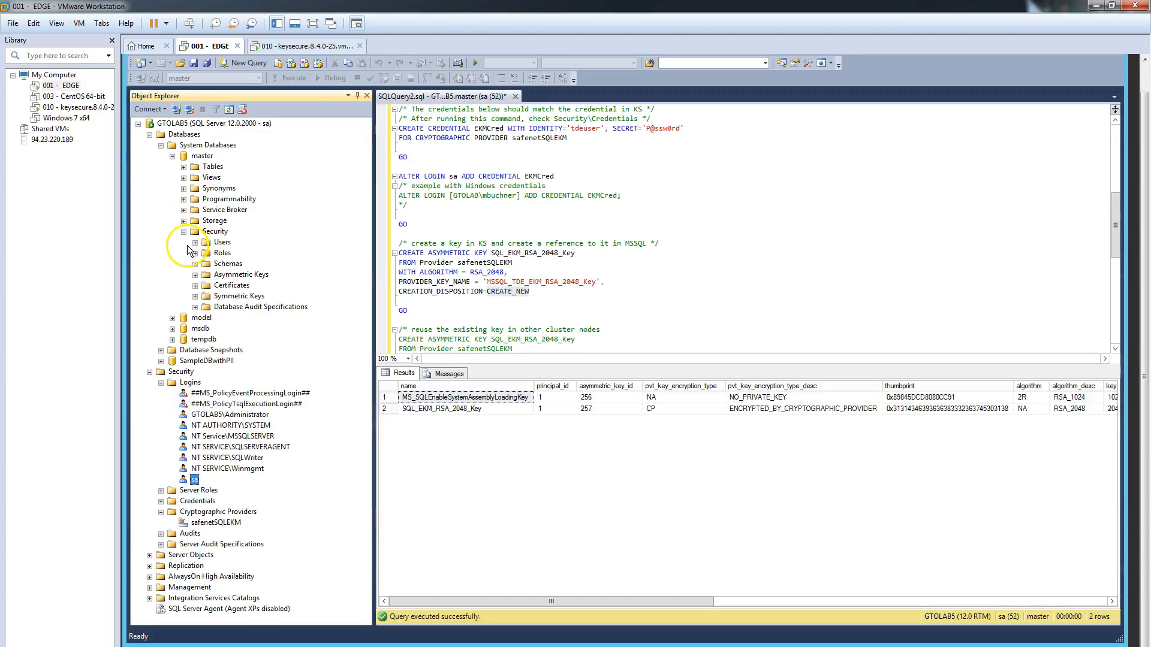
click(194, 275)
click(250, 297)
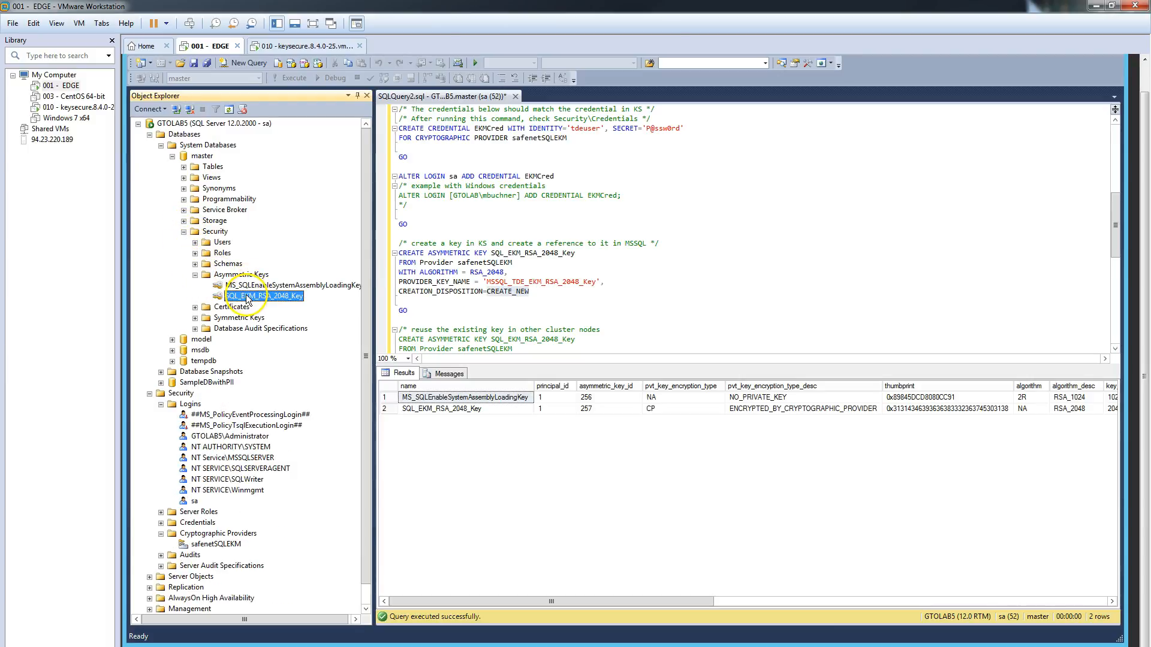
drag(491, 253, 575, 253)
Highlight the provider key name in the script, then inspect MSSQL_TDE_EKM_RSA_2048_Key's name, algorithm and owner in the KeySecure console.
drag(487, 282, 597, 281)
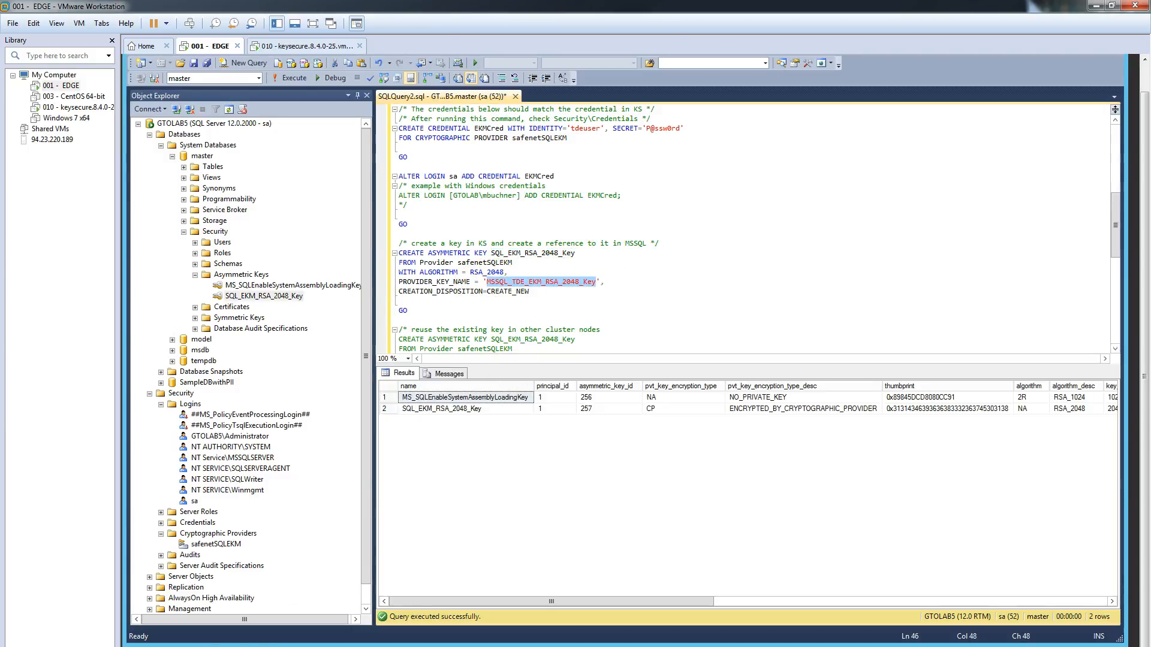
key(alt+Tab)
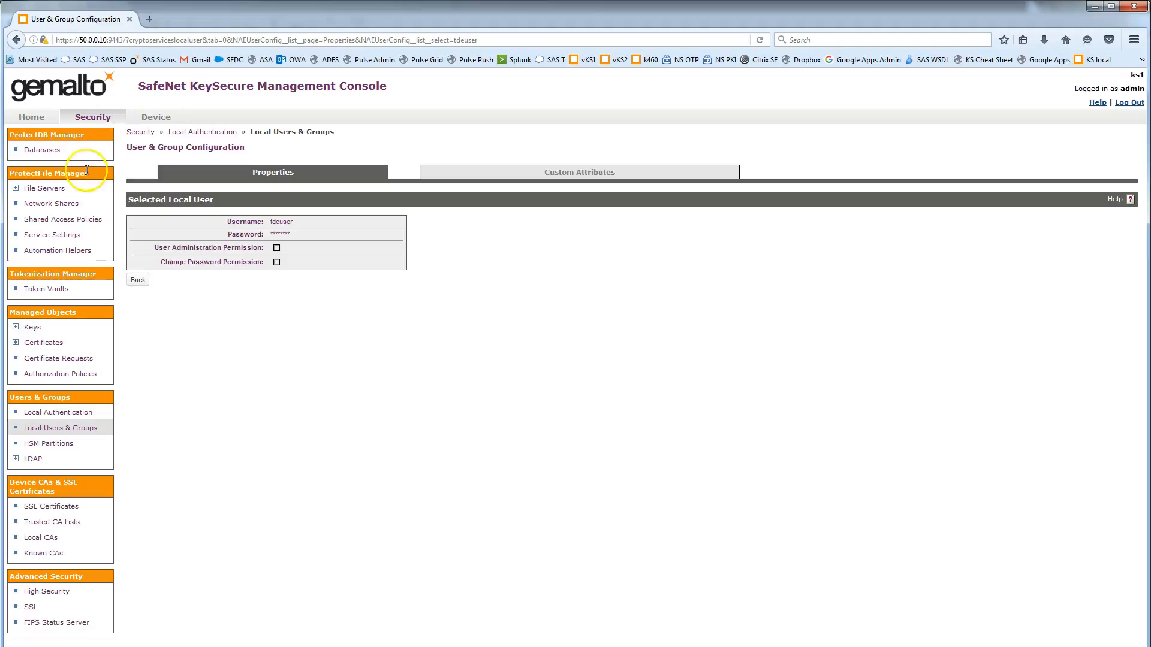
click(43, 328)
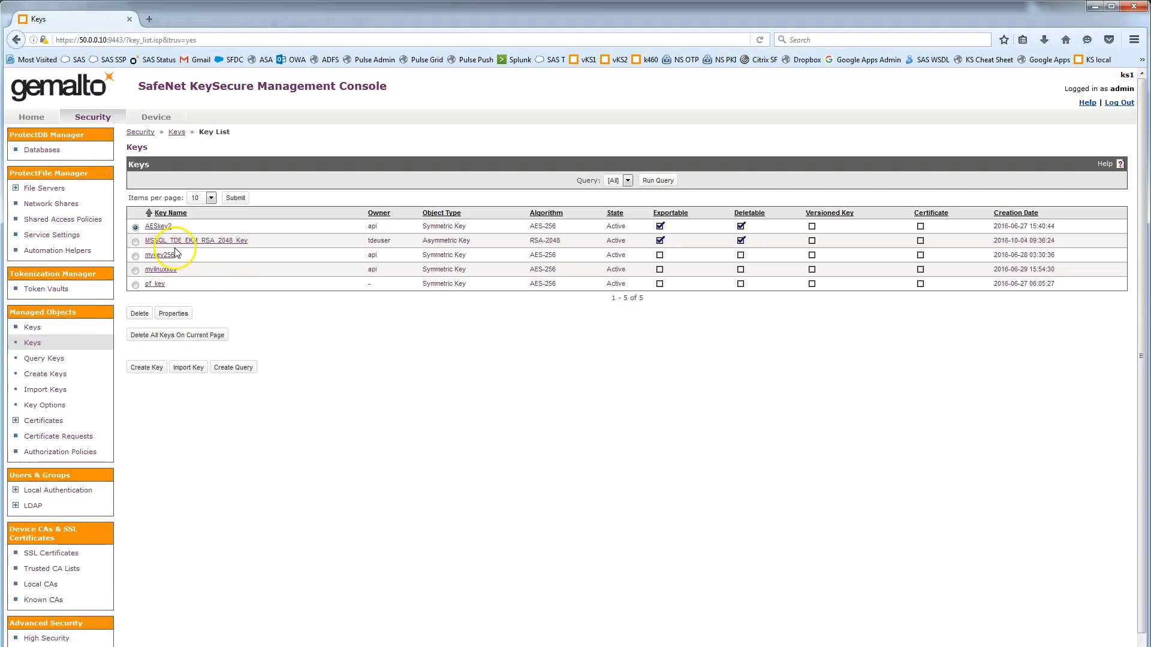
click(183, 242)
drag(271, 234, 365, 235)
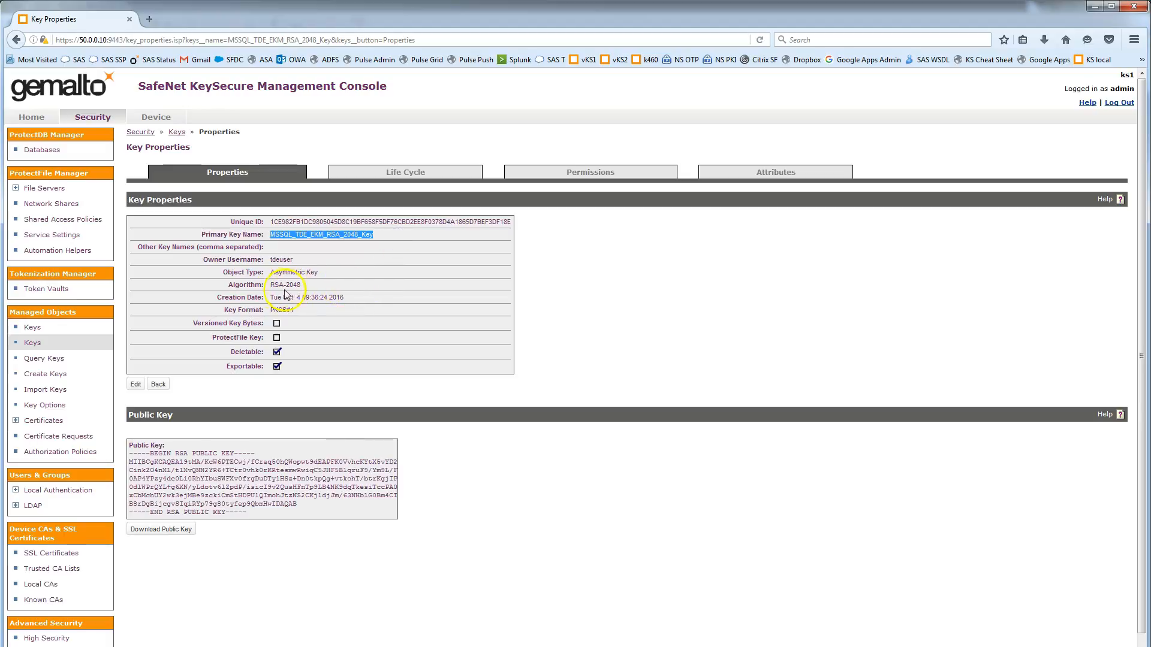
drag(273, 286, 328, 288)
double_click(274, 259)
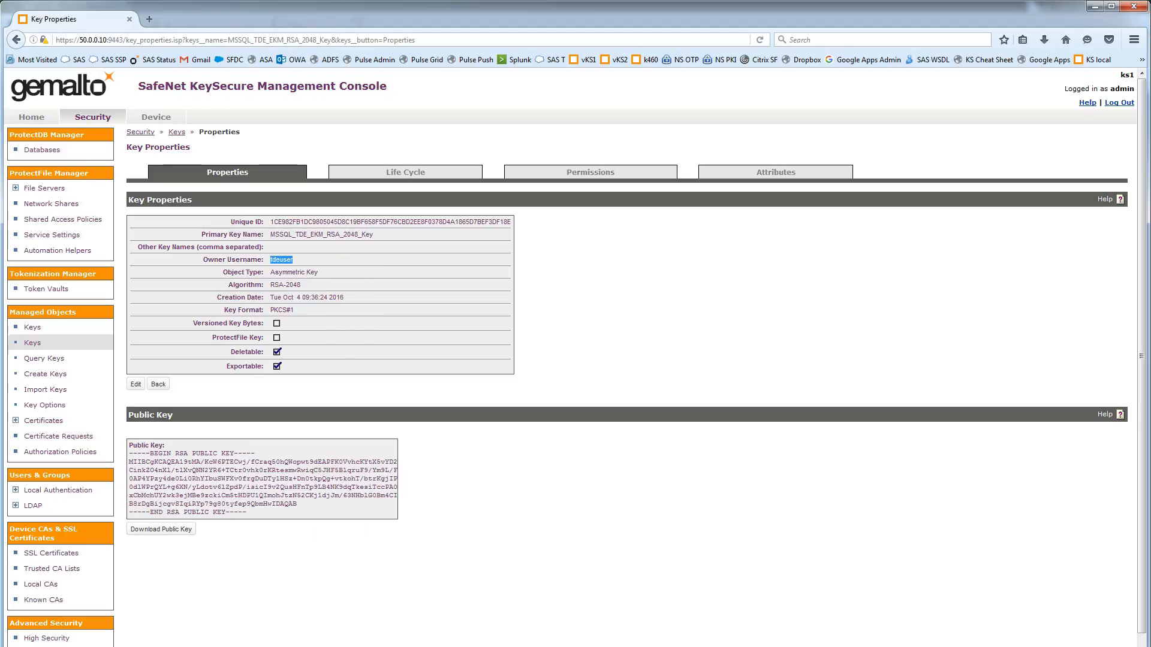
Return to the SQL script and highlight the OPEN_EXISTING disposition in the commented example that reuses the key on other cluster nodes.
click(483, 606)
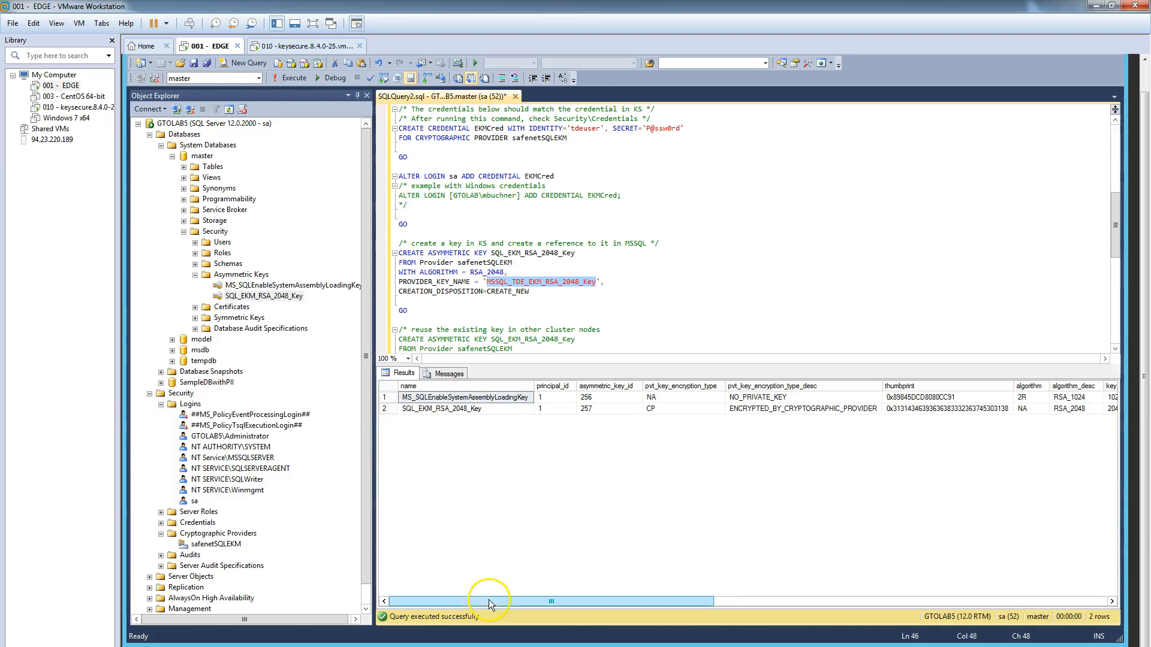
click(444, 311)
scroll(444, 309, down, 3)
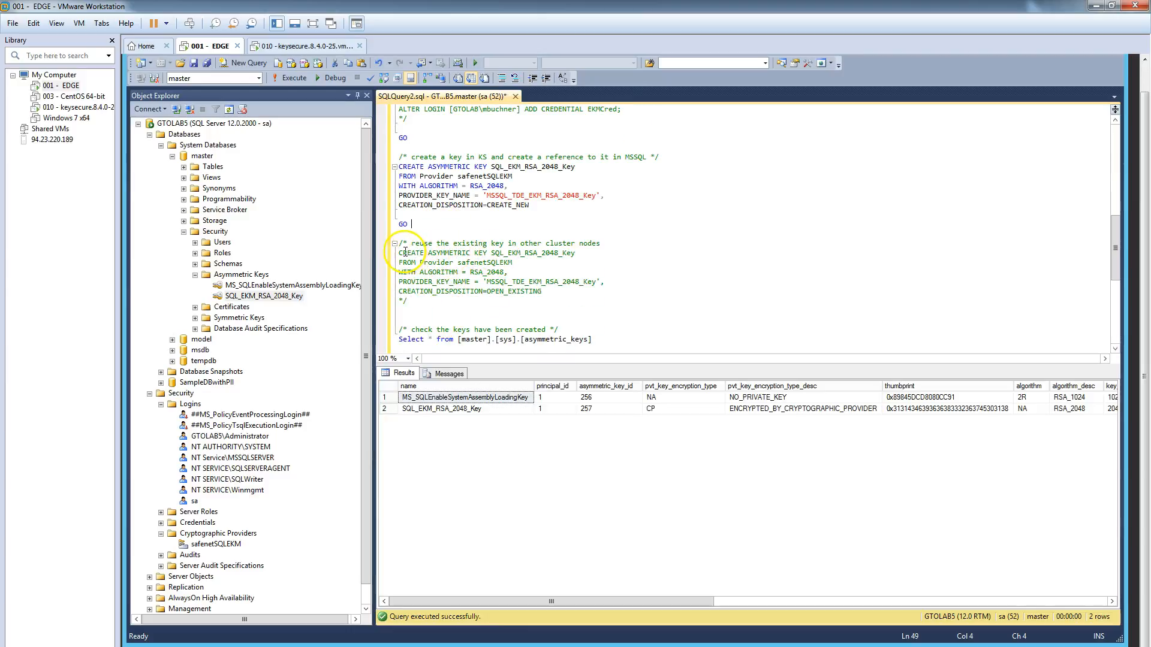
drag(488, 291, 542, 291)
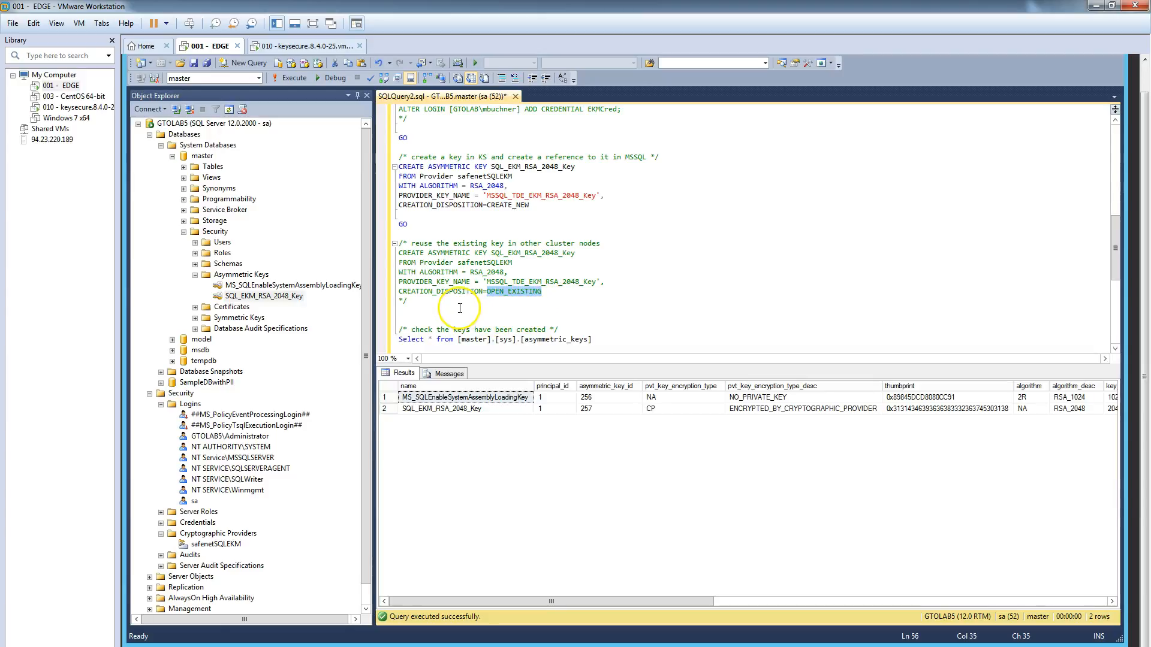
Check the asymmetric key query results by selecting SQL_EKM_RSA_2048_Key's name and its private key encryption type description.
scroll(477, 309, down, 3)
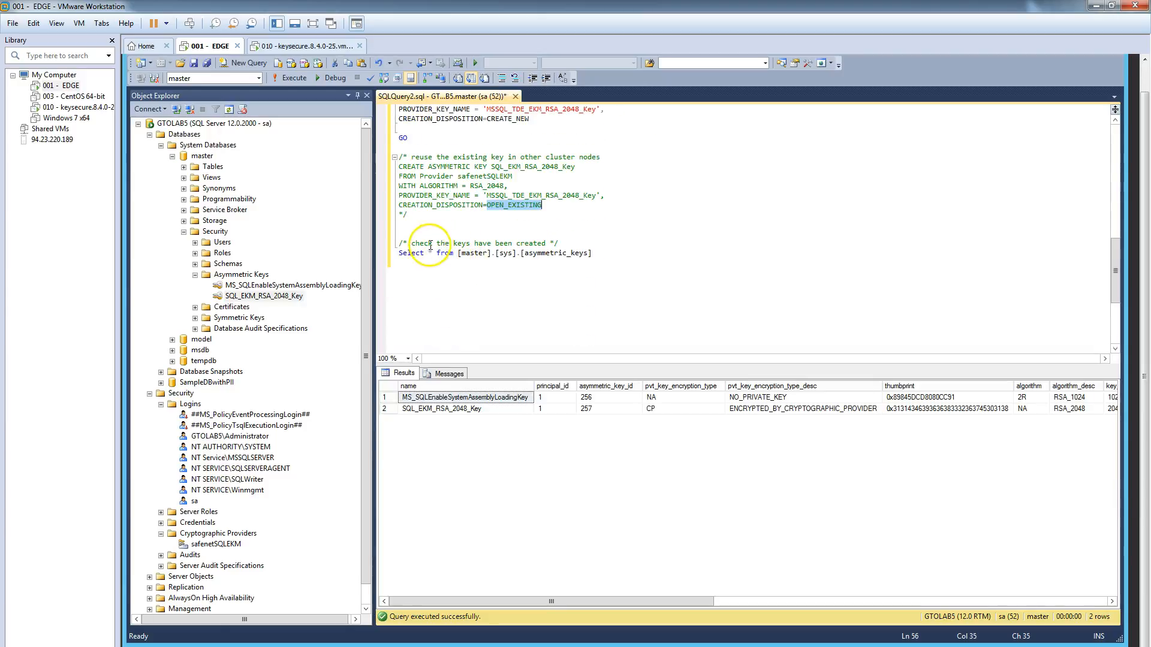
click(477, 410)
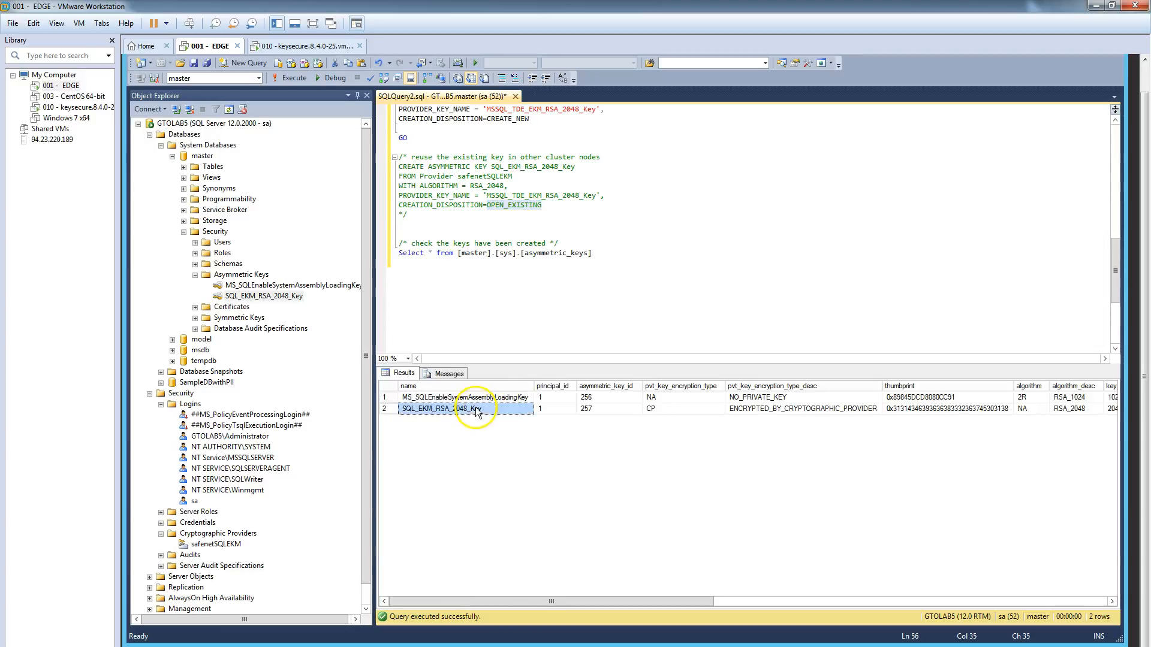
click(757, 412)
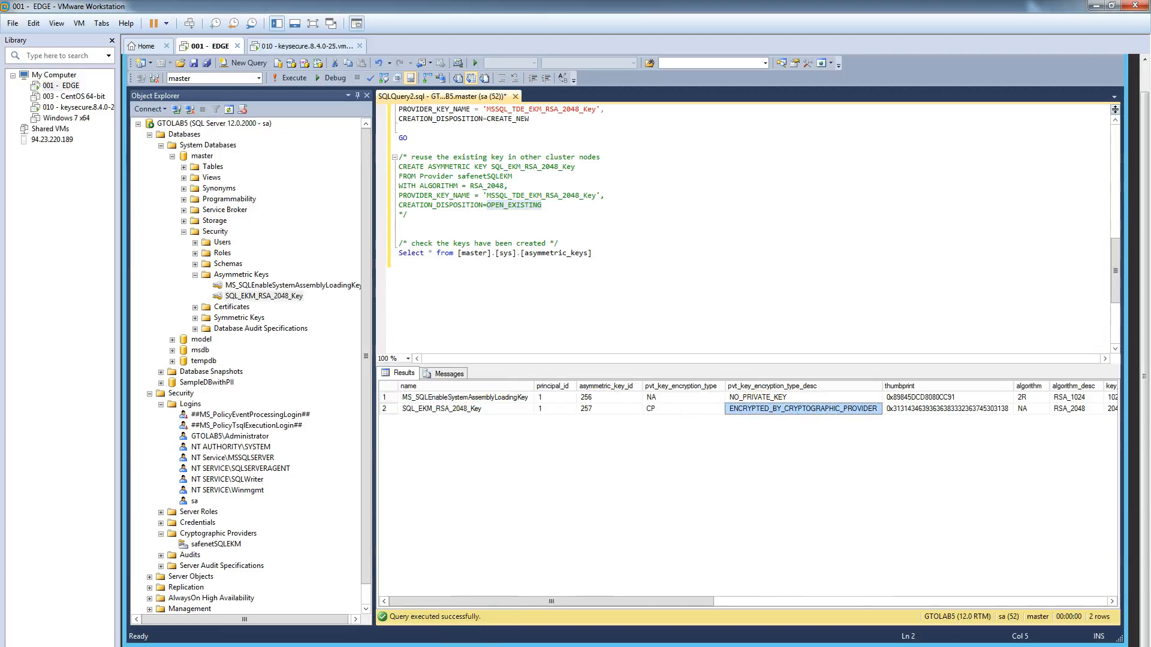
Switch to TDE commands.sql in Notepad++ and select the whole HOW TO CONFIGURE TDE section through the encryption state query.
mouse_move(541, 646)
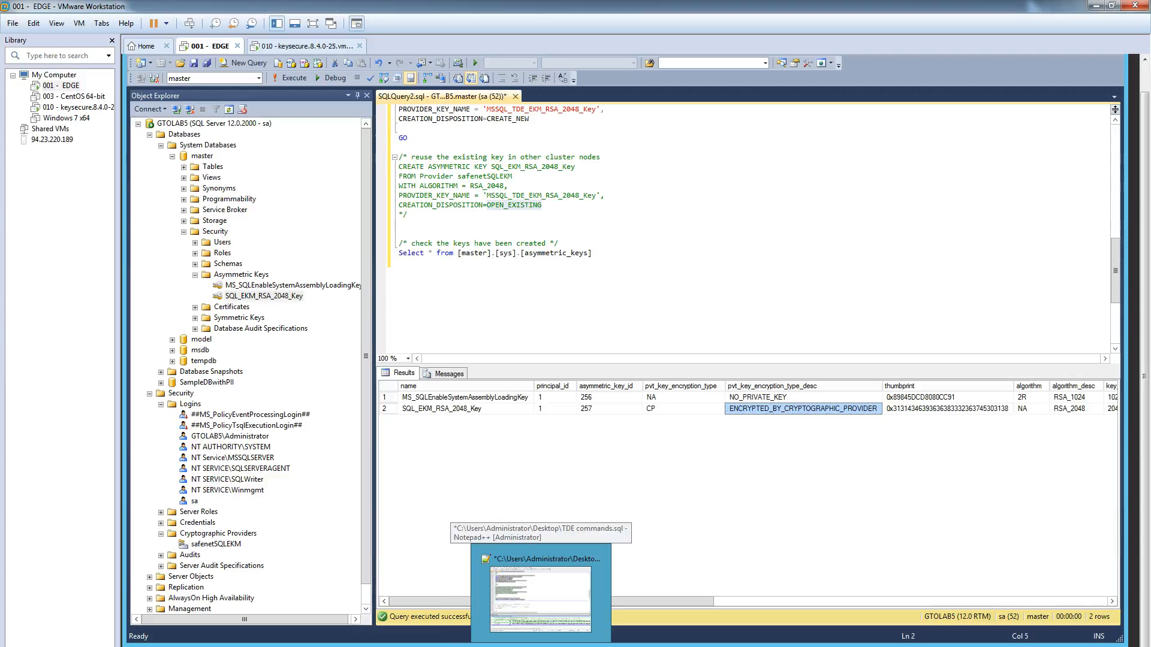
click(539, 600)
scroll(347, 421, down, 7)
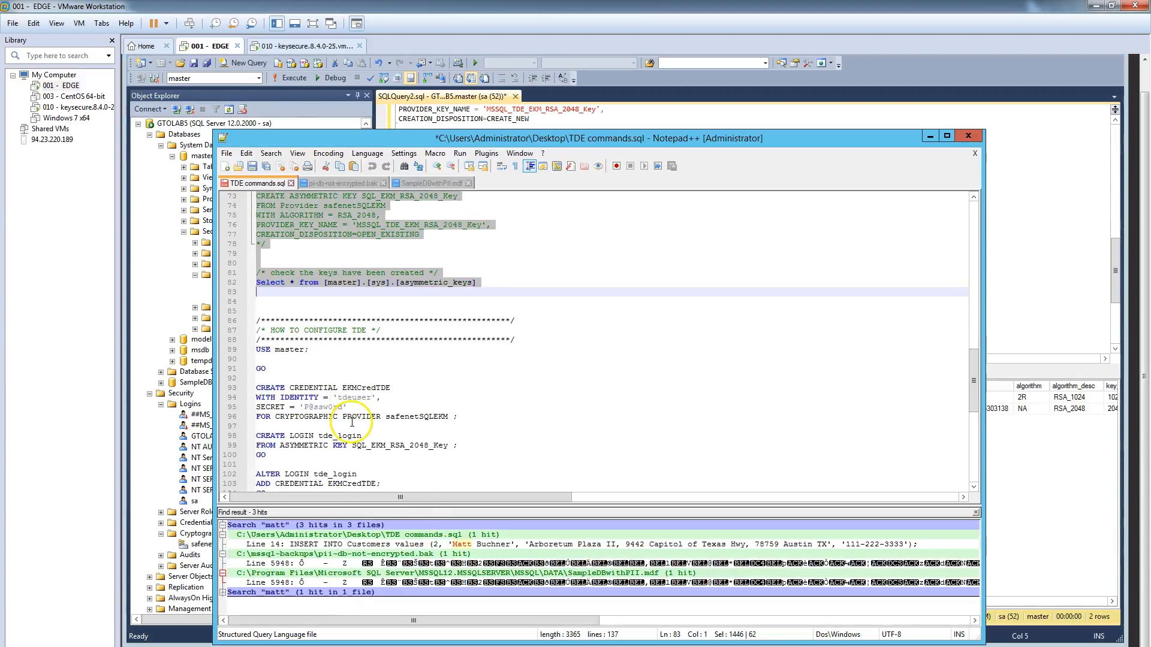
scroll(348, 422, down, 3)
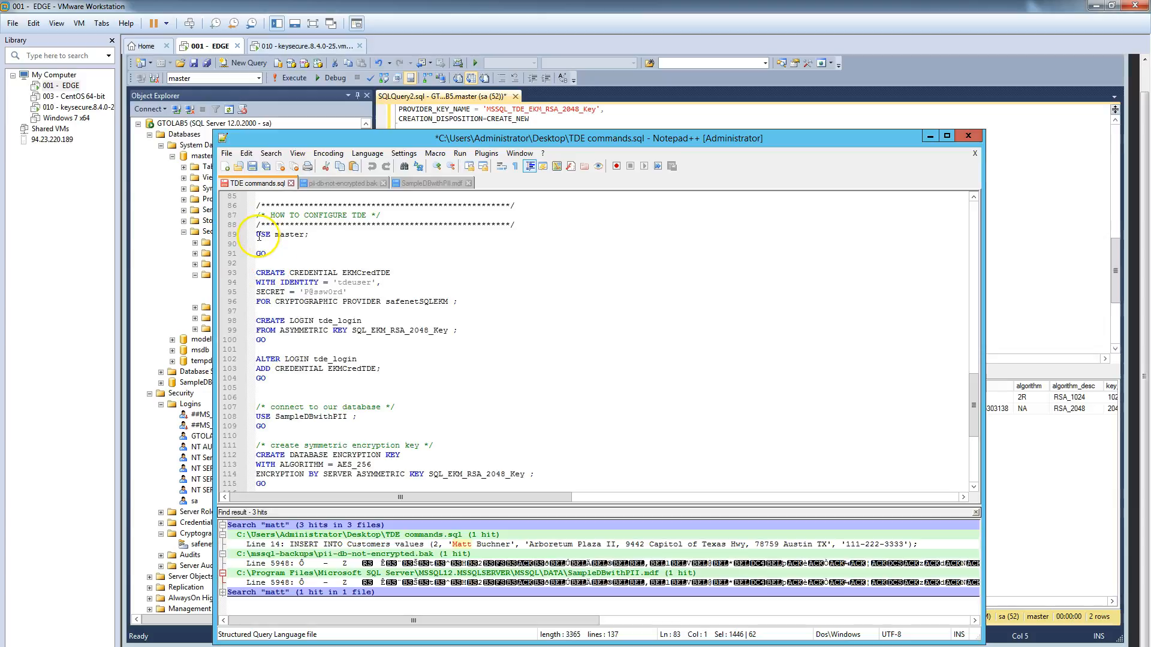
drag(259, 206, 328, 566)
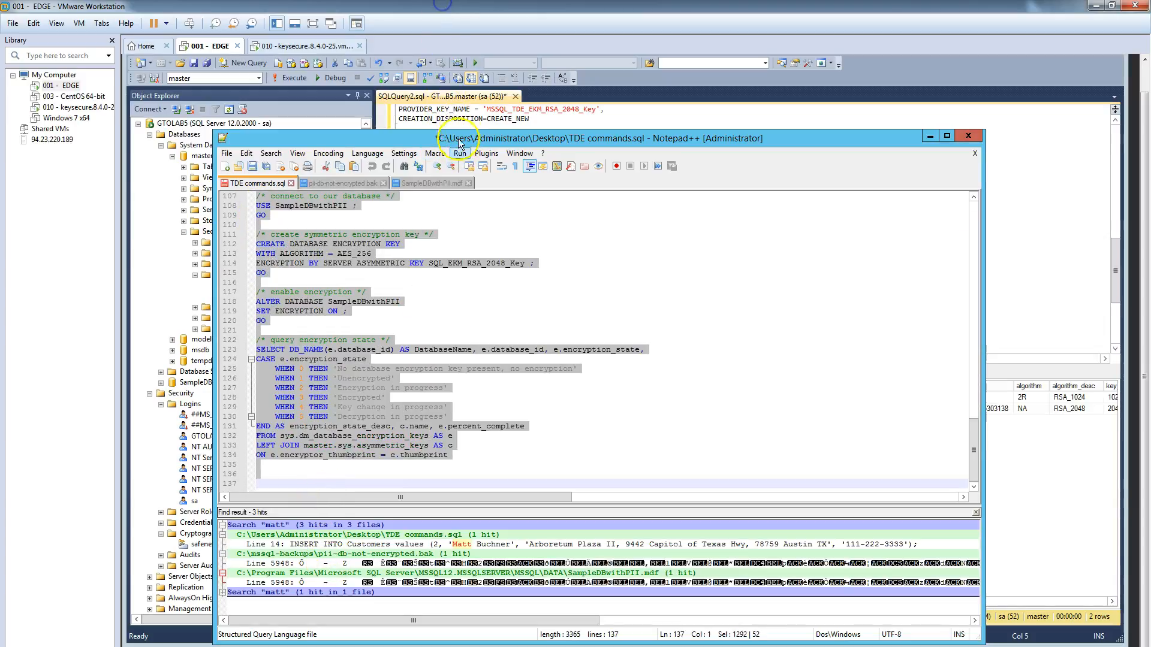
Replace the entire SQL query with the copied TDE configuration script, including the credential's secret, and execute it.
click(463, 117)
key(ctrl+a)
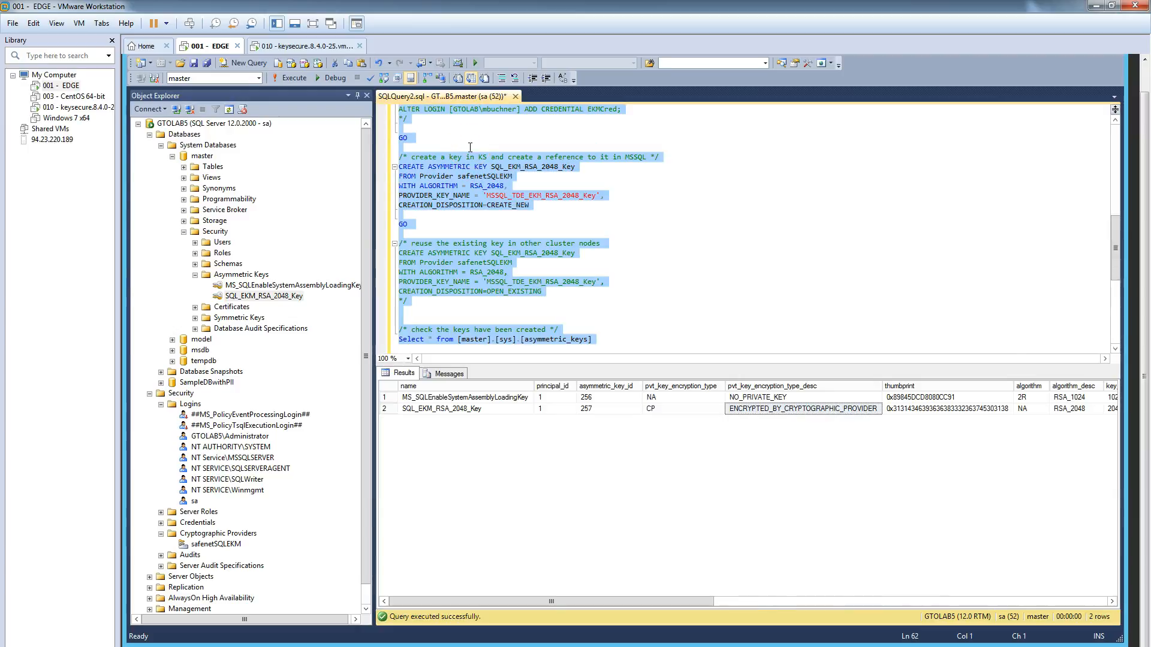
key(ctrl+v)
scroll(480, 179, up, 10)
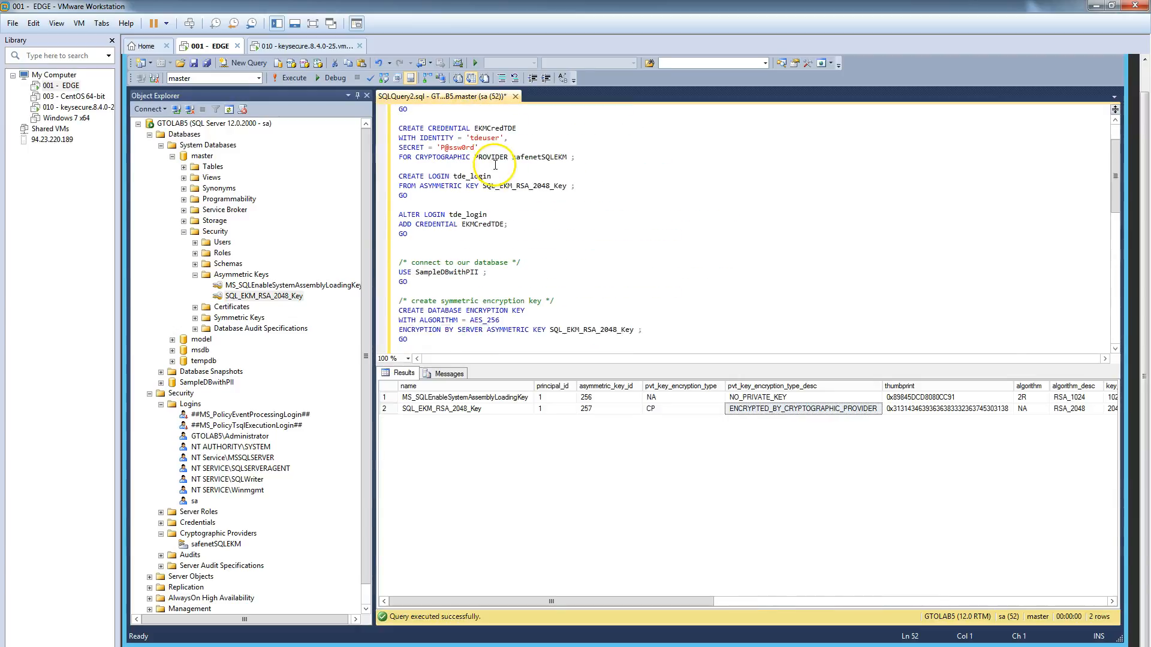
key(F5)
Review the CREATE CREDENTIAL EKMCredTDE statement, then refresh the server logins and inspect tde_login's mapped asymmetric key and credential.
drag(400, 176, 584, 208)
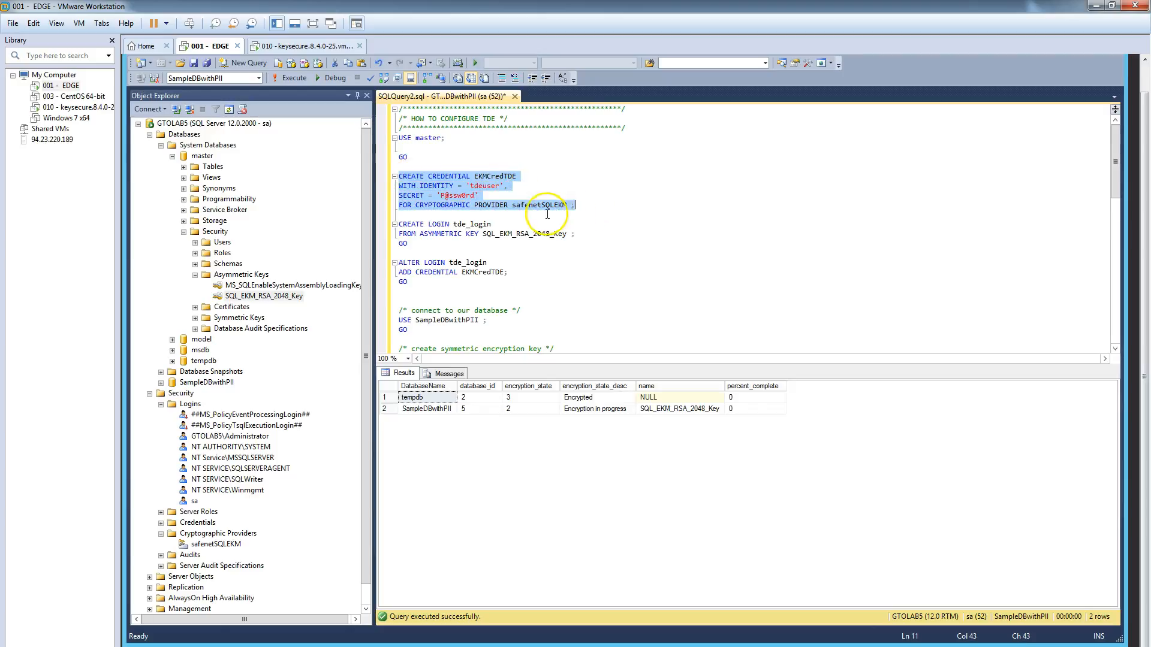
double_click(484, 185)
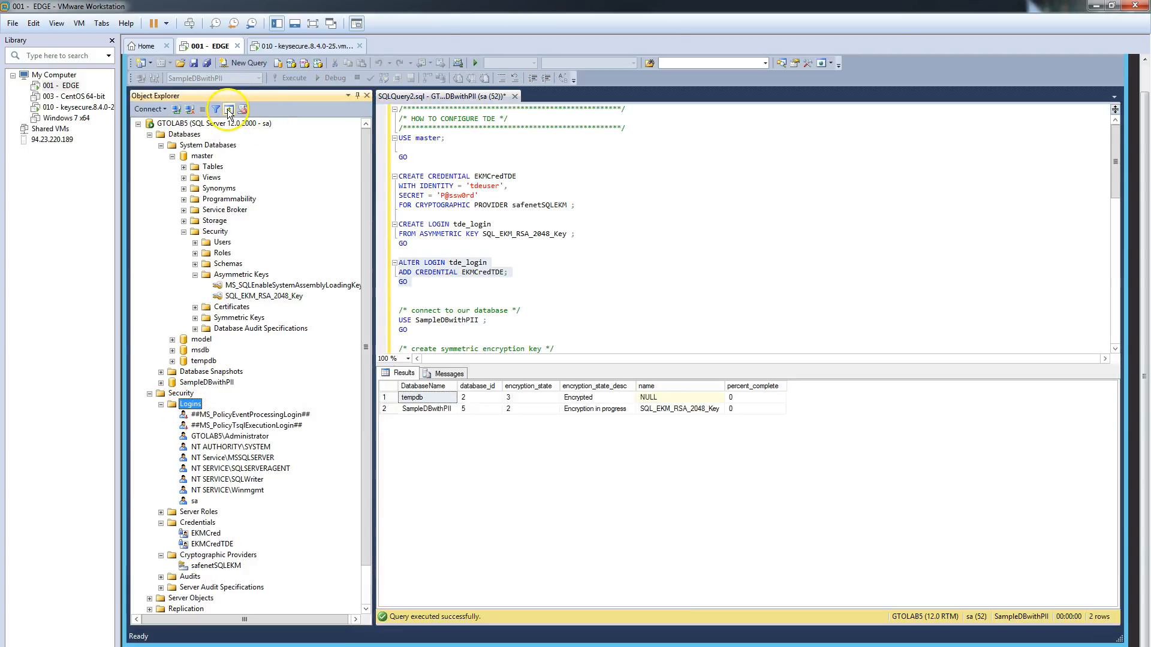
click(228, 111)
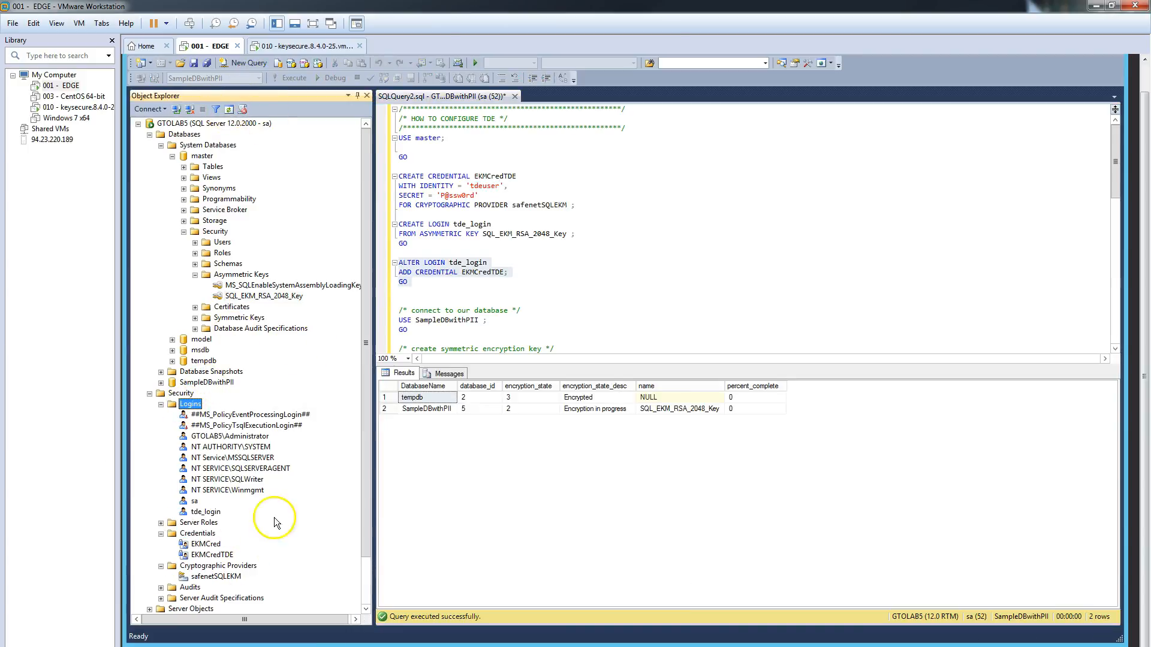
double_click(204, 513)
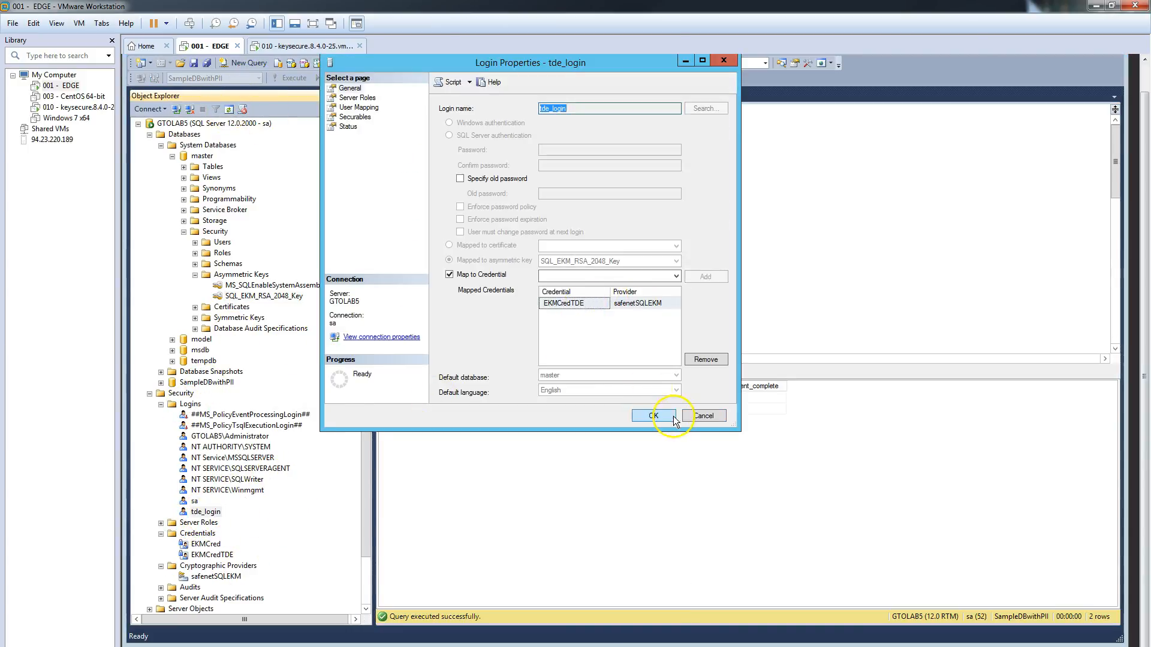
click(696, 417)
Review the script's statements that select SampleDBwithPII, create its AES_256 database encryption key with SQL_EKM_RSA_2048_Key, and set encryption on.
click(465, 303)
scroll(459, 301, down, 1)
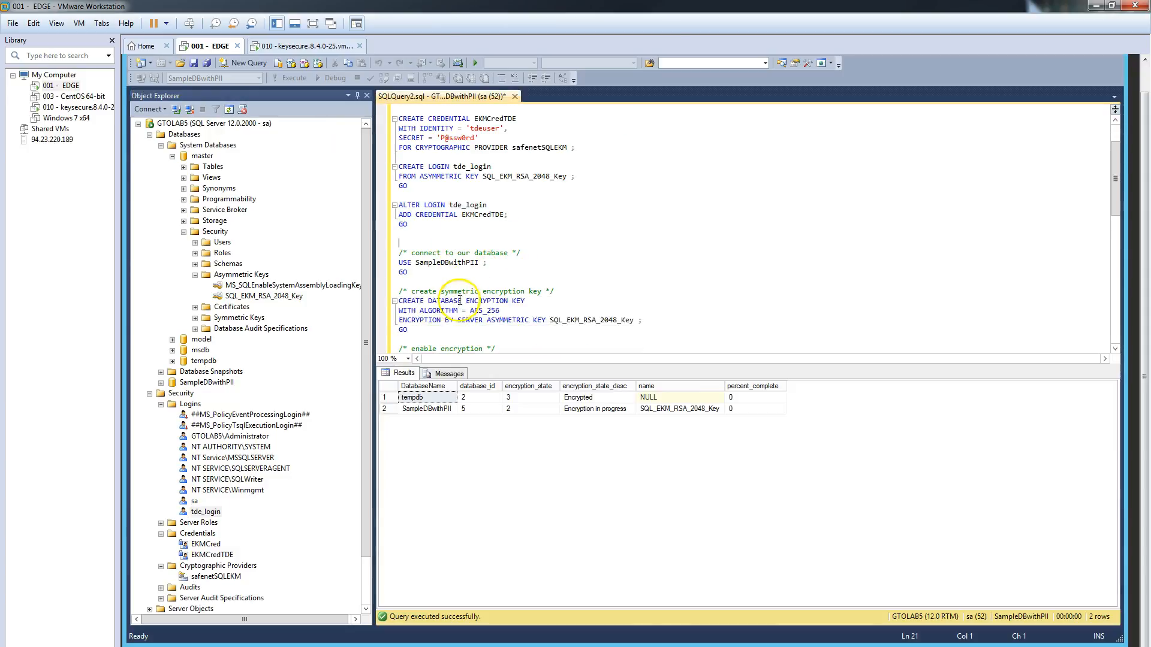
drag(398, 263, 408, 273)
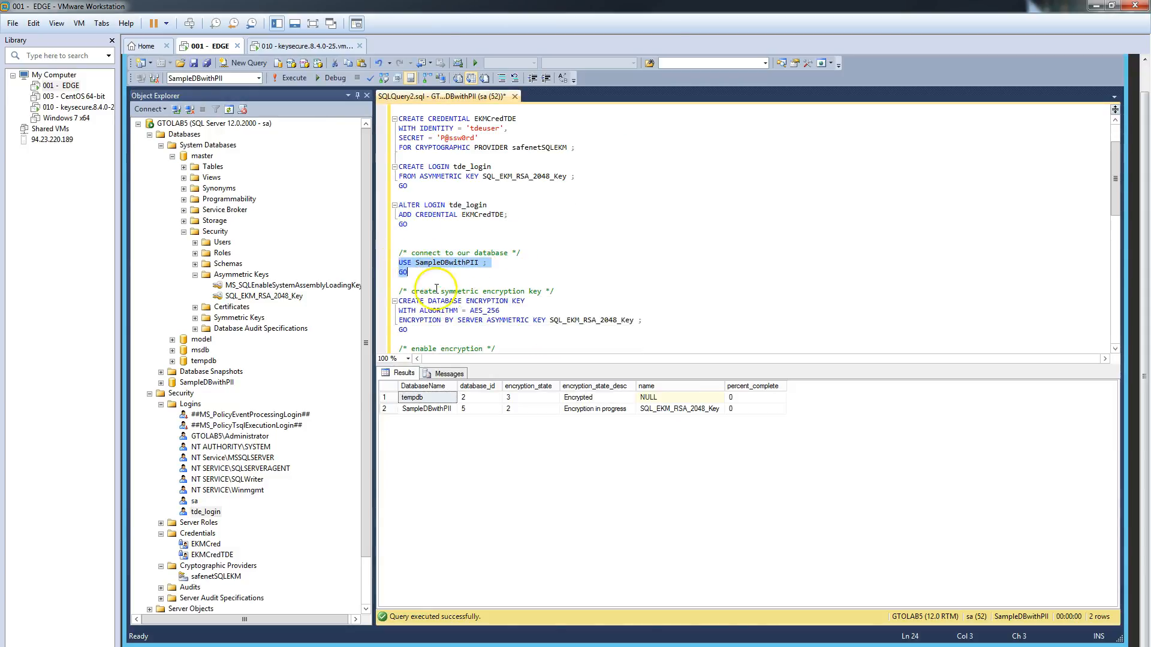
scroll(437, 288, down, 4)
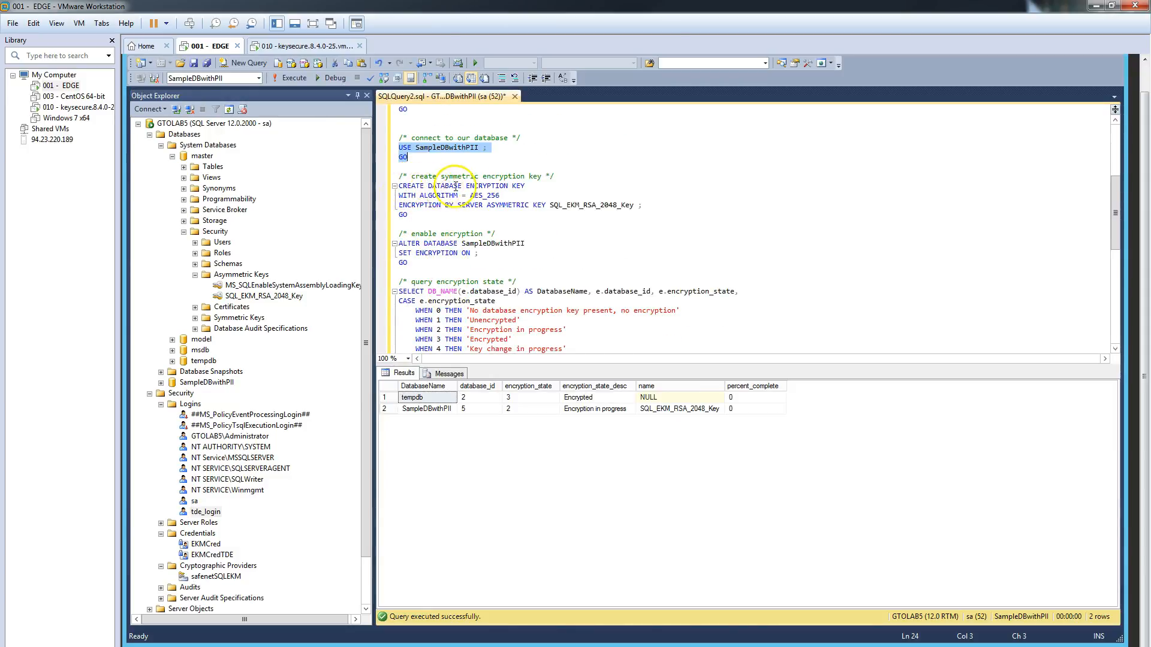
drag(403, 186, 640, 206)
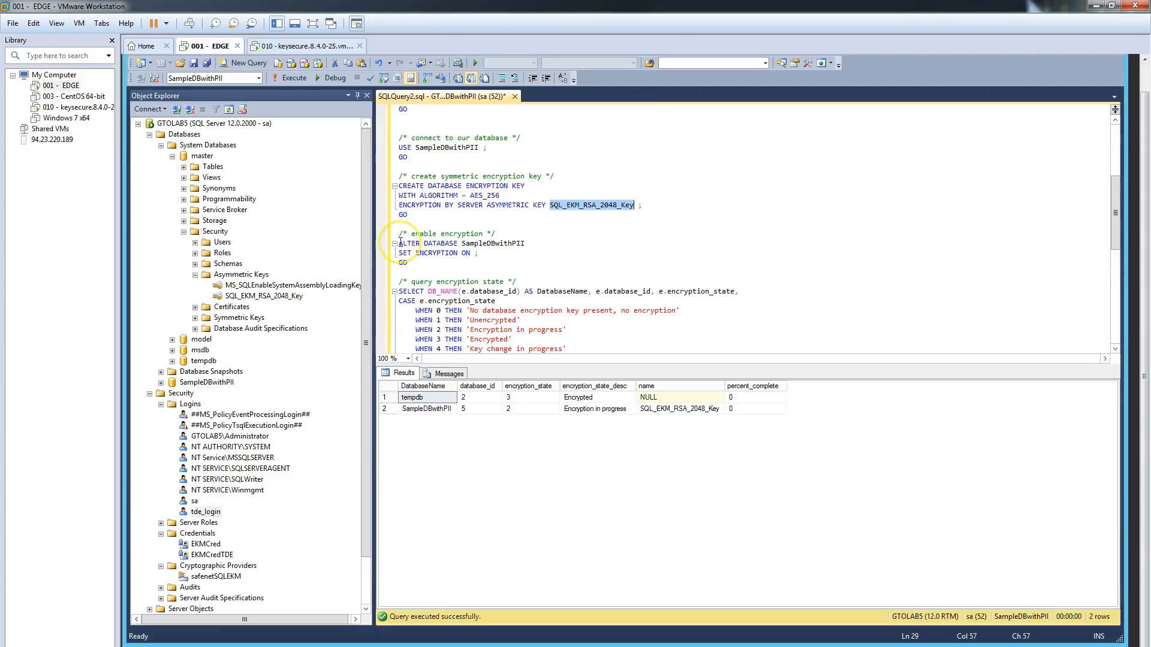
drag(399, 244, 425, 264)
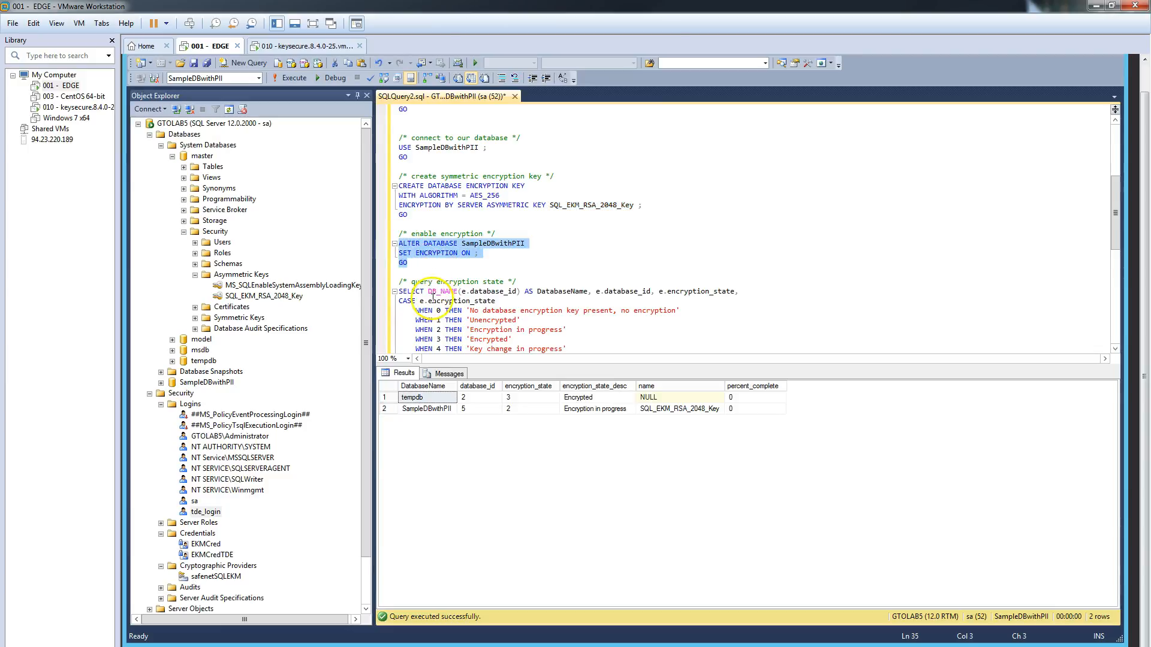
Examine the encryption state query in the script and select SampleDBwithPII's encryption state description in the results.
scroll(425, 282, down, 2)
scroll(444, 233, down, 1)
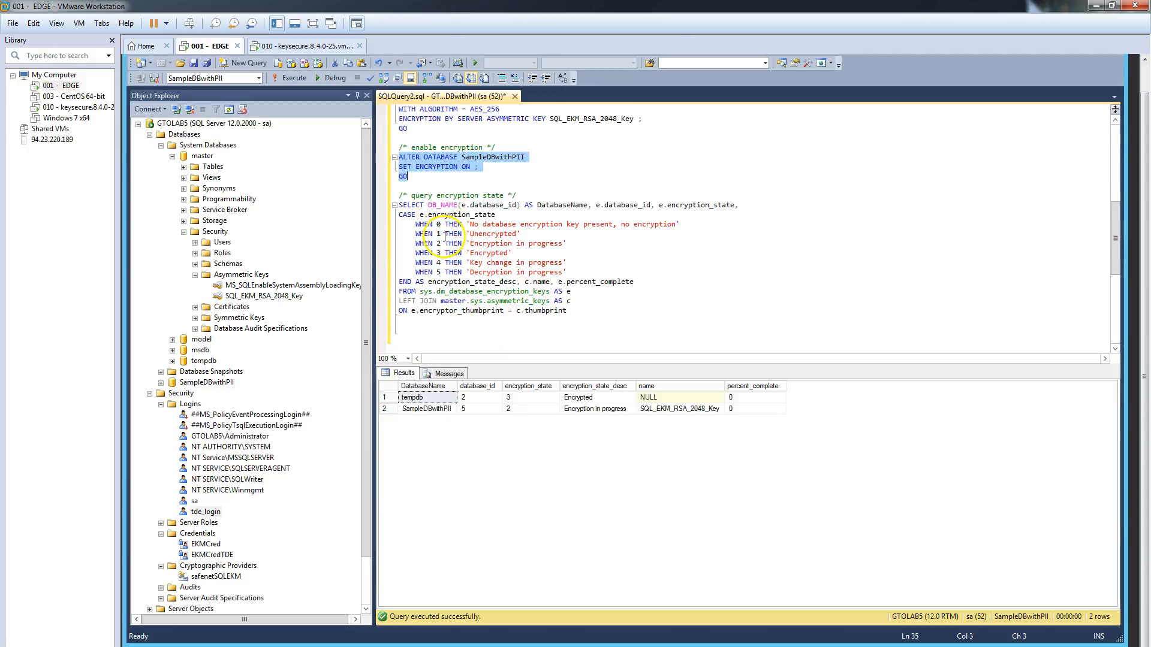
click(594, 409)
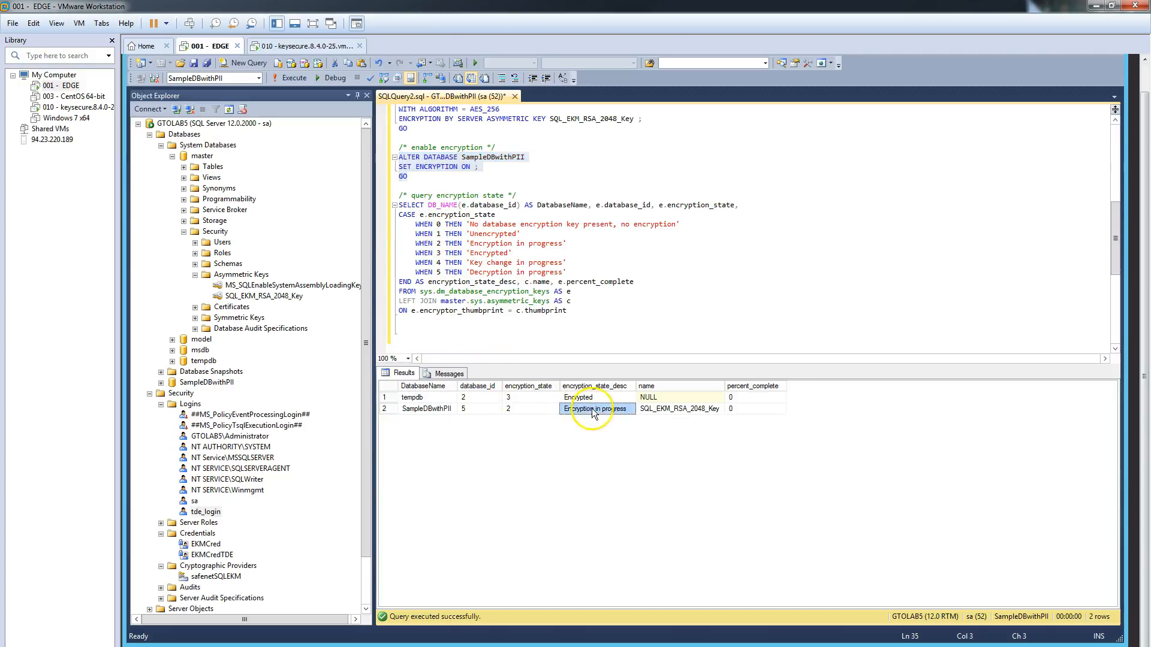
Replace the script with only the encryption state query, execute it, and check SampleDBwithPII's encryption state description.
click(417, 183)
key(ctrl+a)
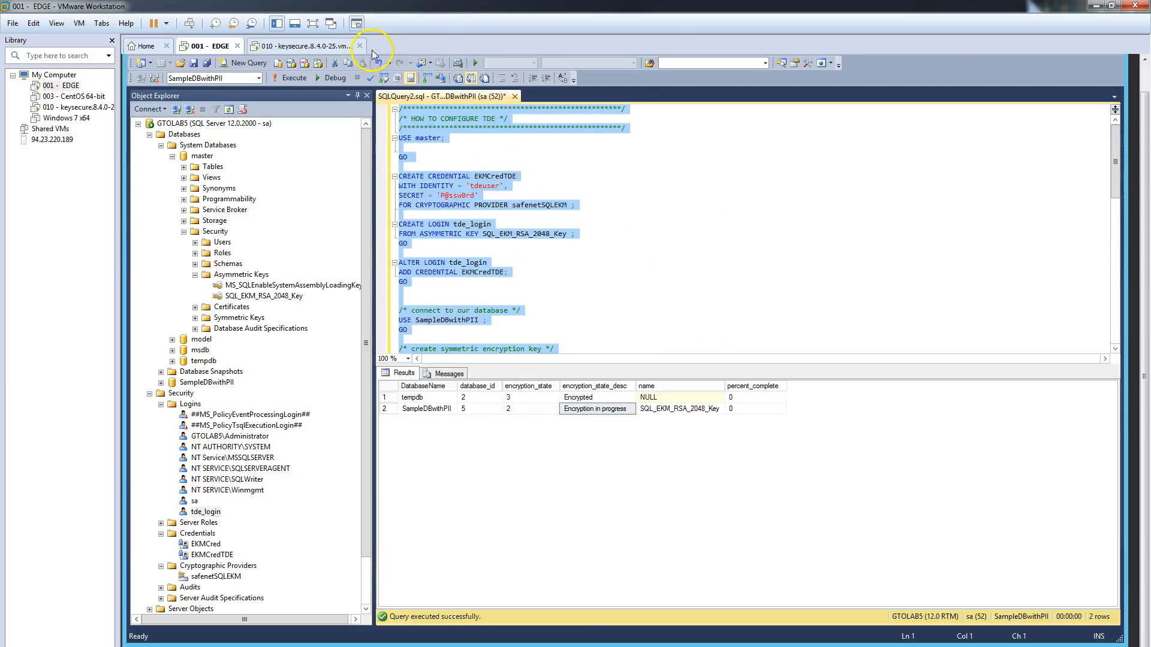
text(/* query encryption state */ SELECT DB_NAME(e.database_id) AS DatabaseName, e.database_id, e.encryption_state, CASE e.encryption_state     WHEN 0 THEN 'No database encryption key present, no encryption'     WHEN 1 THEN 'Unencrypted'     WHEN 2 THEN 'Encryption in progress'     WHEN 3 THEN 'Encrypted'     WHEN 4 THEN 'Key change in progress'     WHEN 5 THEN 'Decryption in progress' END AS encryption_state_desc, c.name, e.percent_complete FROM sys.dm_database_encryption_keys AS e LEFT JOIN master.sys.asymmetric_keys AS c ON e.encryptor_thumbprint = c.thumbprint)
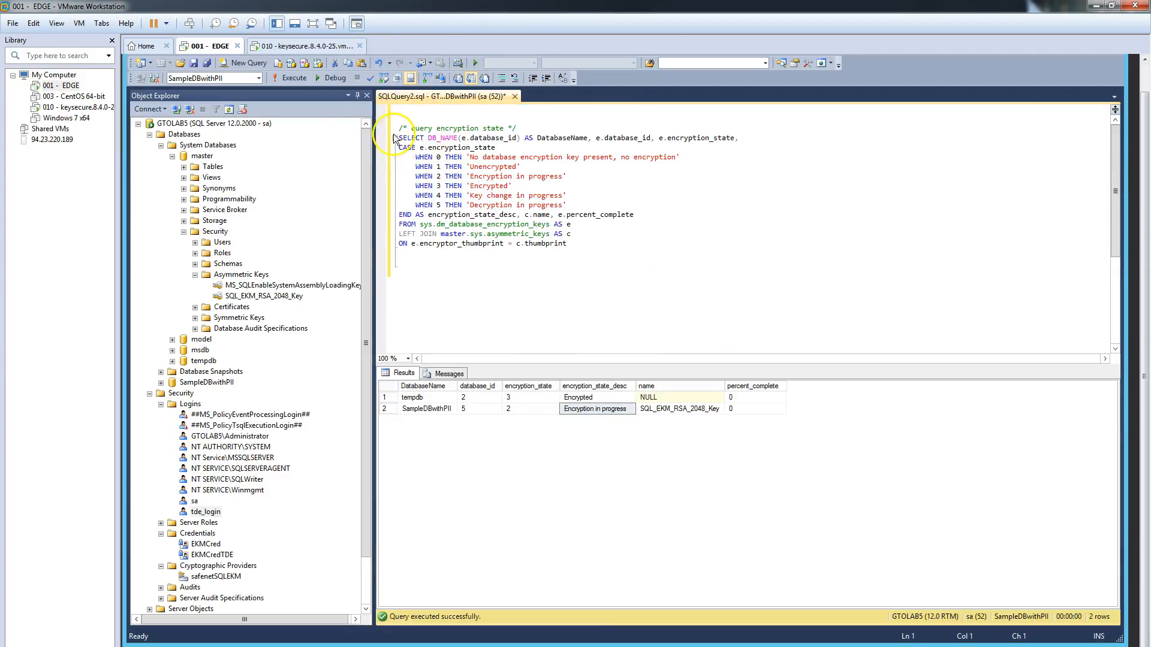
click(299, 79)
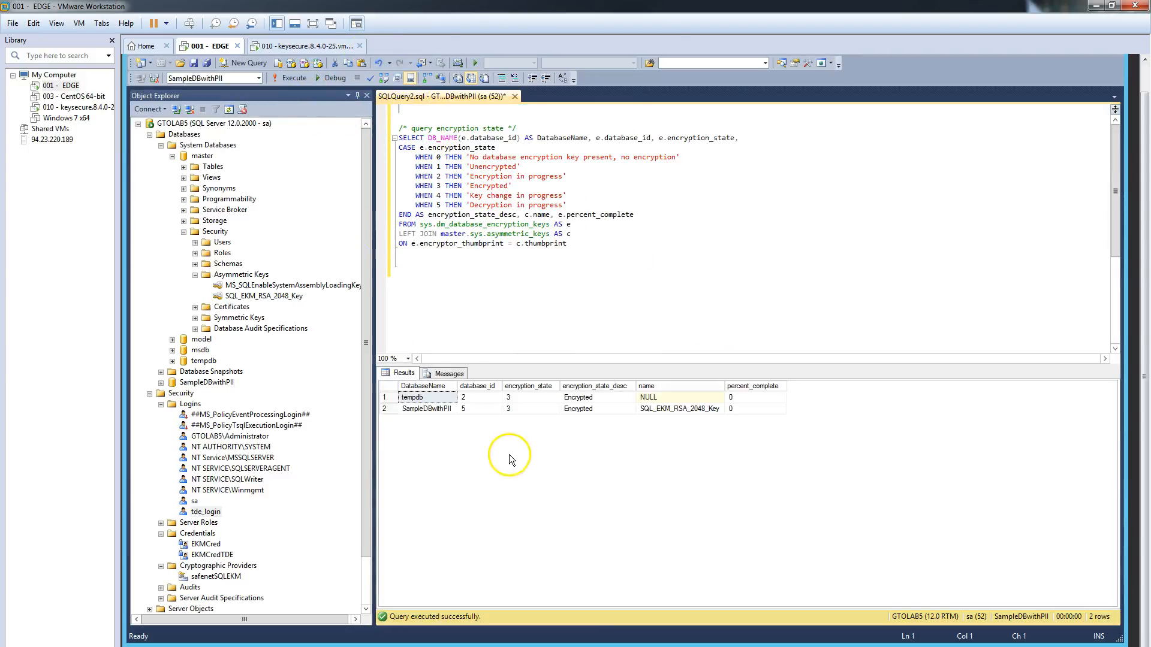
click(569, 413)
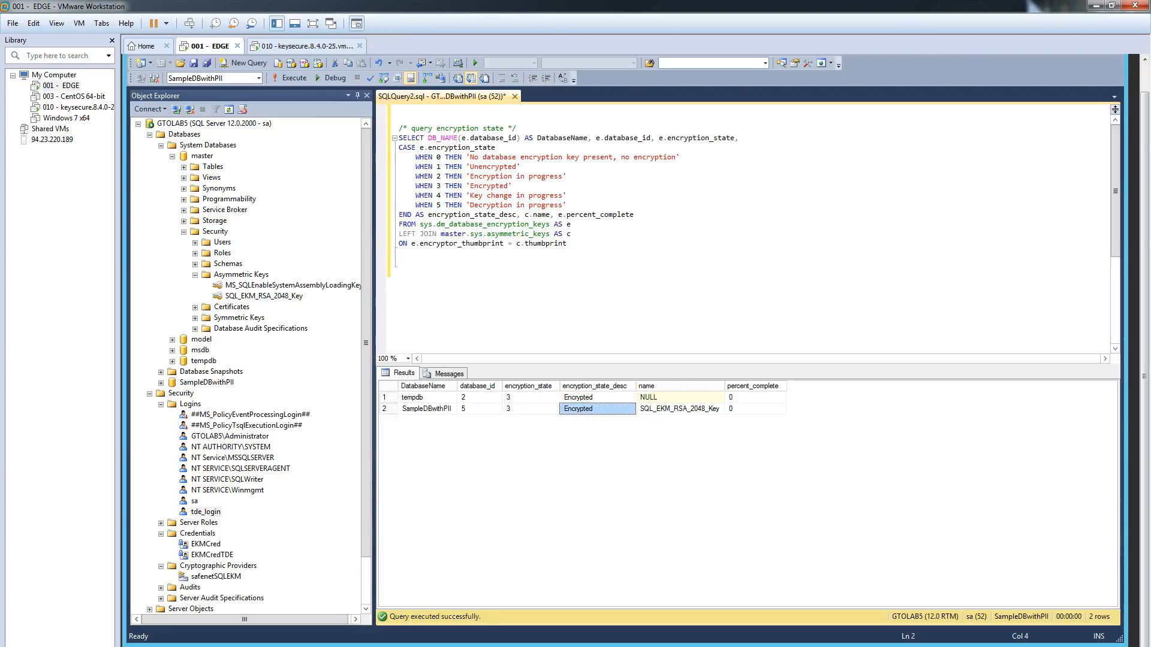
Open the Activity log in the KeySecure console and highlight the DECRYPT RSA operation on MSSQL_TDE_EKM_RSA_2048_Key.
click(223, 606)
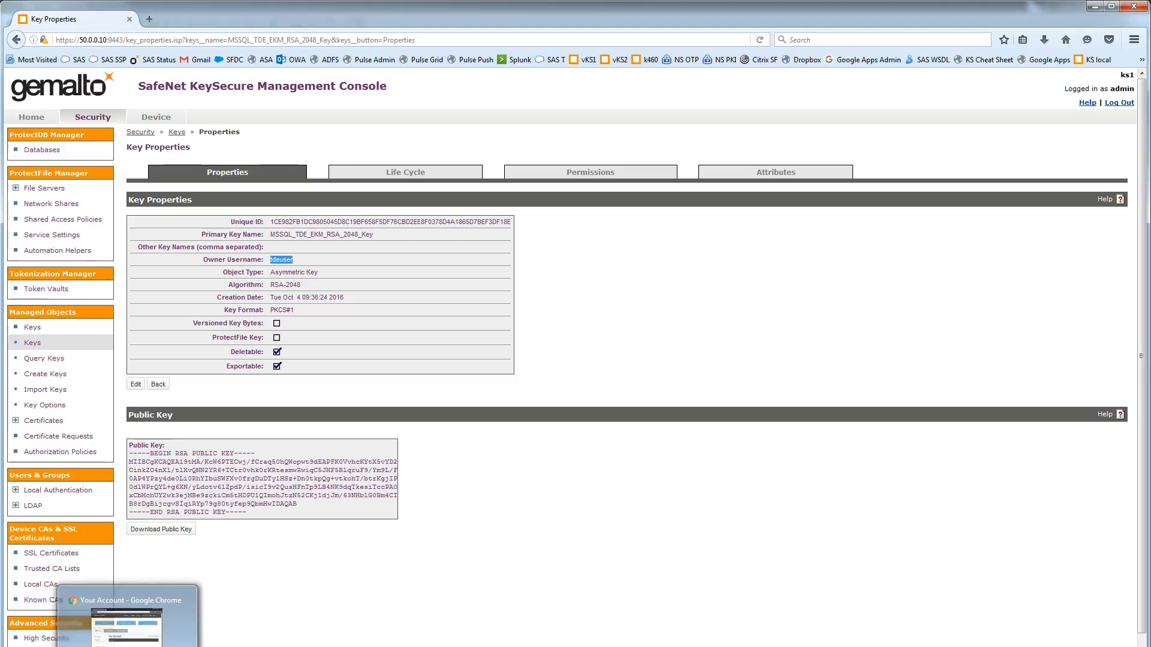
click(156, 117)
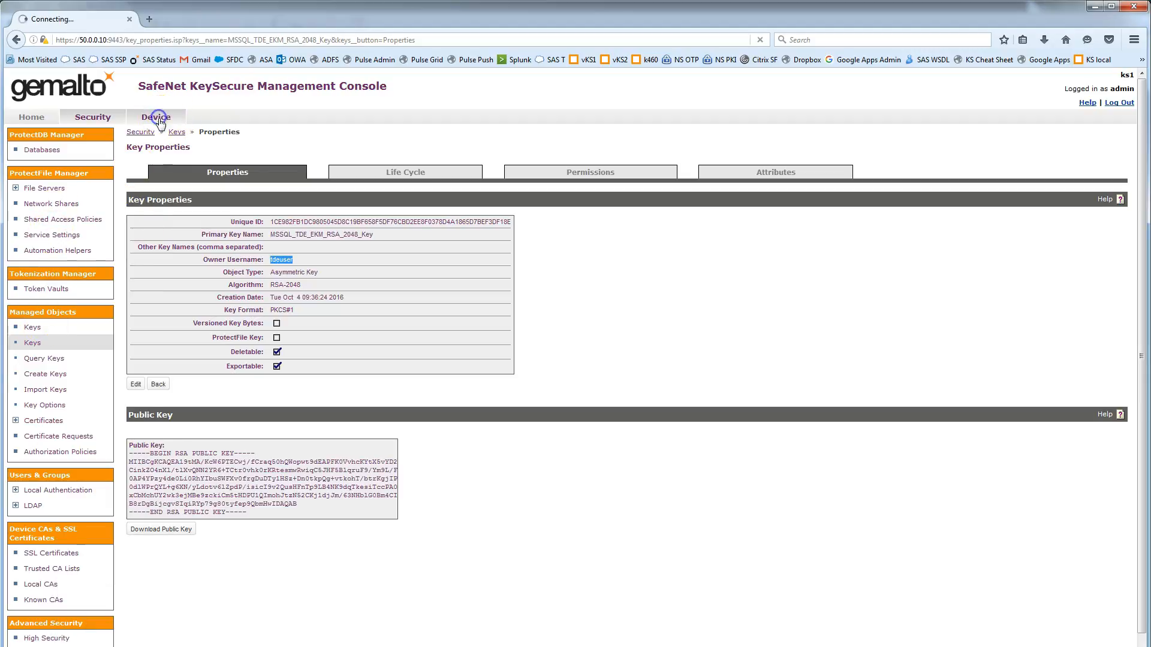
click(37, 344)
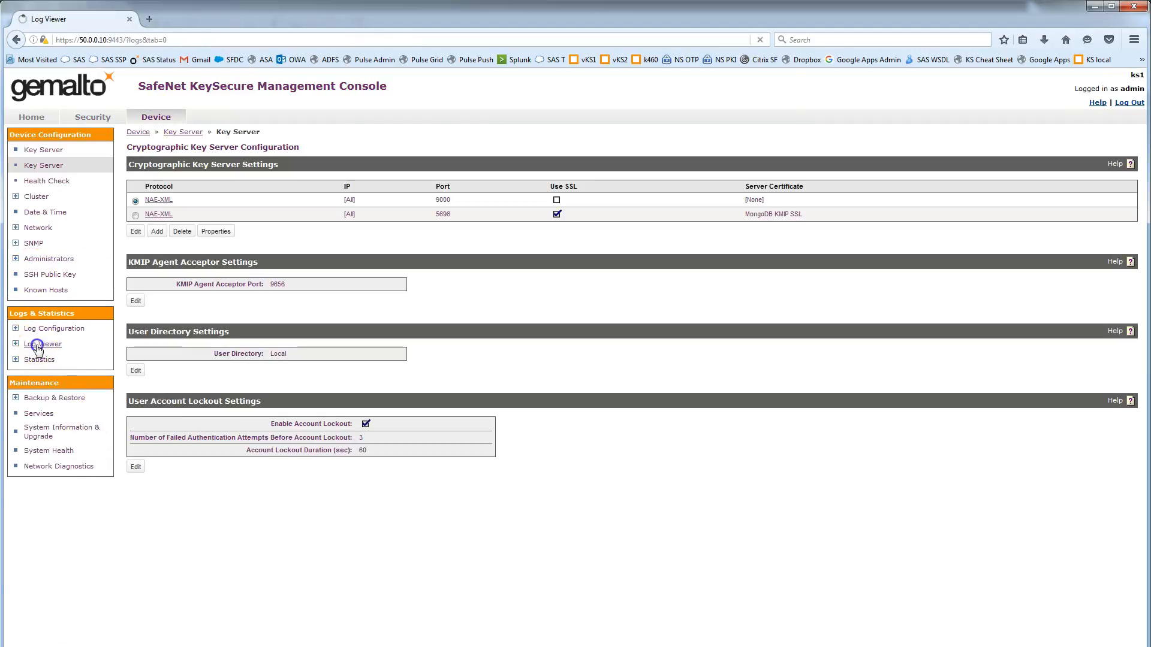
click(36, 359)
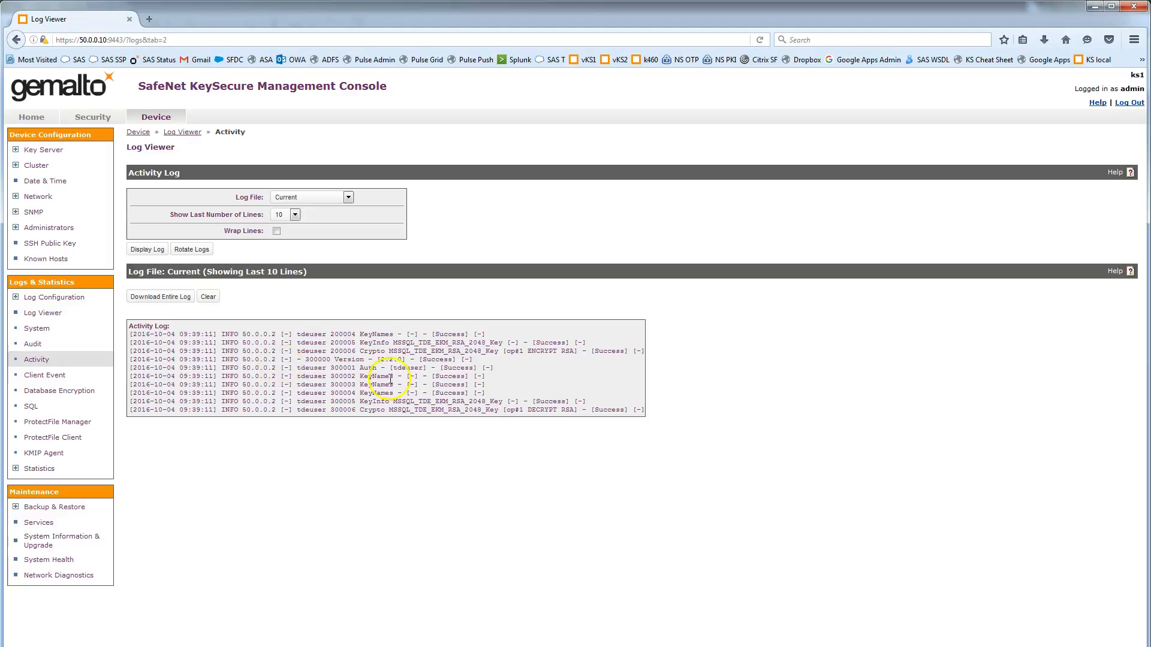
drag(391, 410, 576, 410)
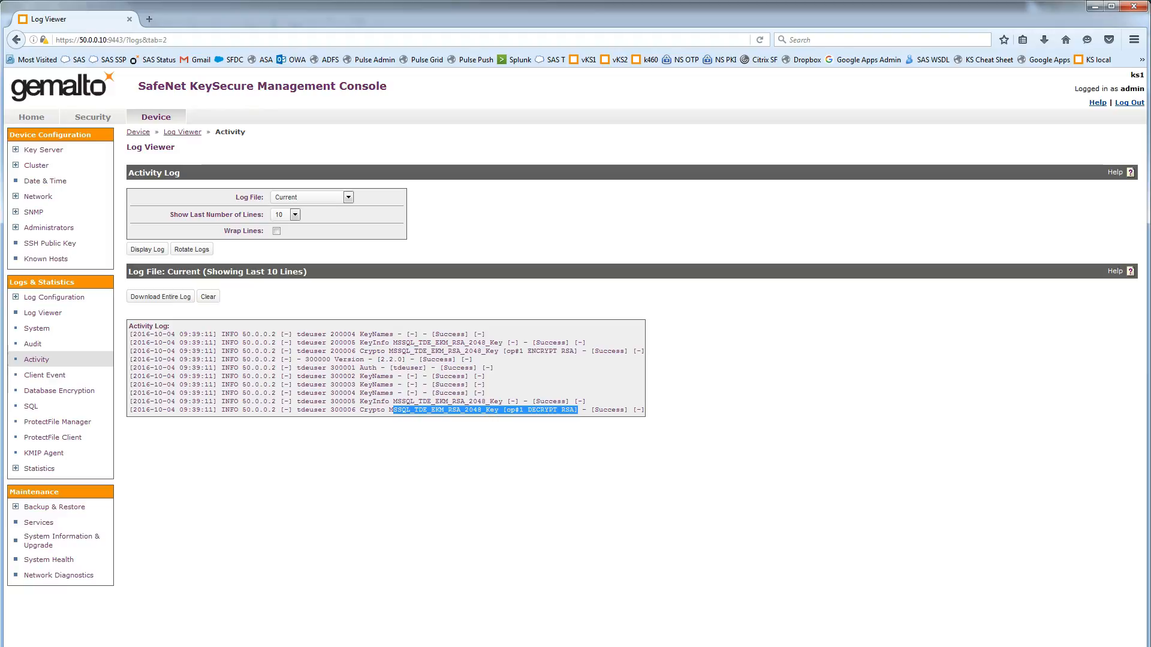
Switch to the Services window in the EDGE virtual machine and stop the SQL Server (MSSQLSERVER) service.
click(504, 635)
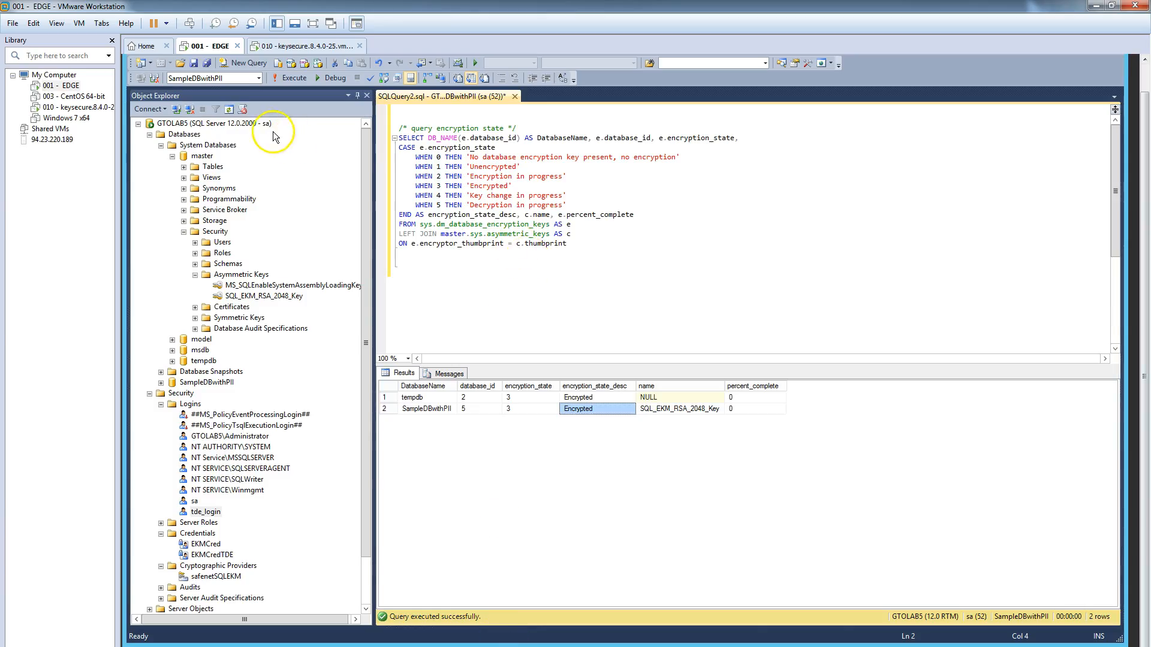
key(alt+Tab)
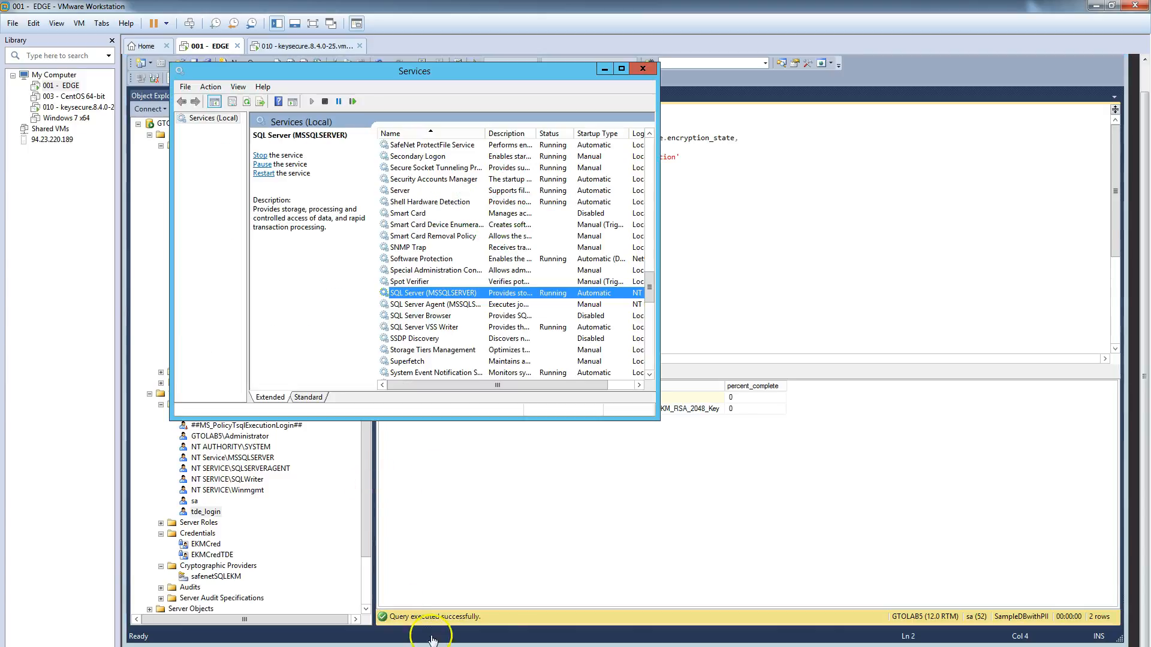
right_click(425, 298)
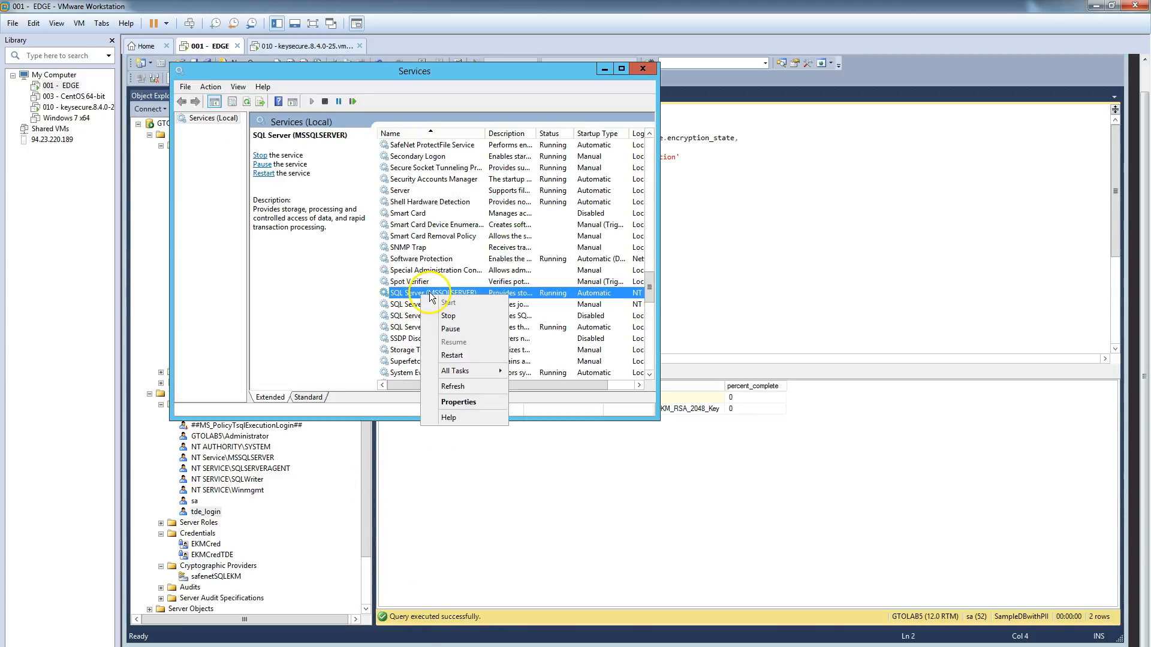
click(442, 316)
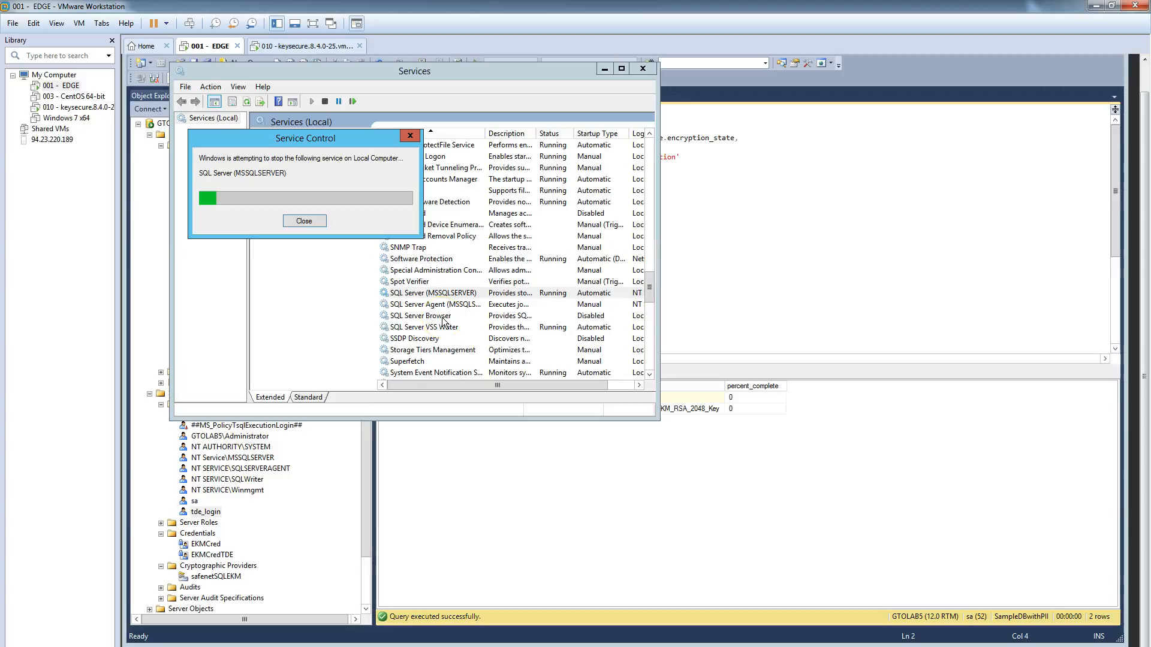
Open SampleDBwithPII.mdf from the DATA folder in Notepad++ and reload its modified contents.
mouse_move(256, 642)
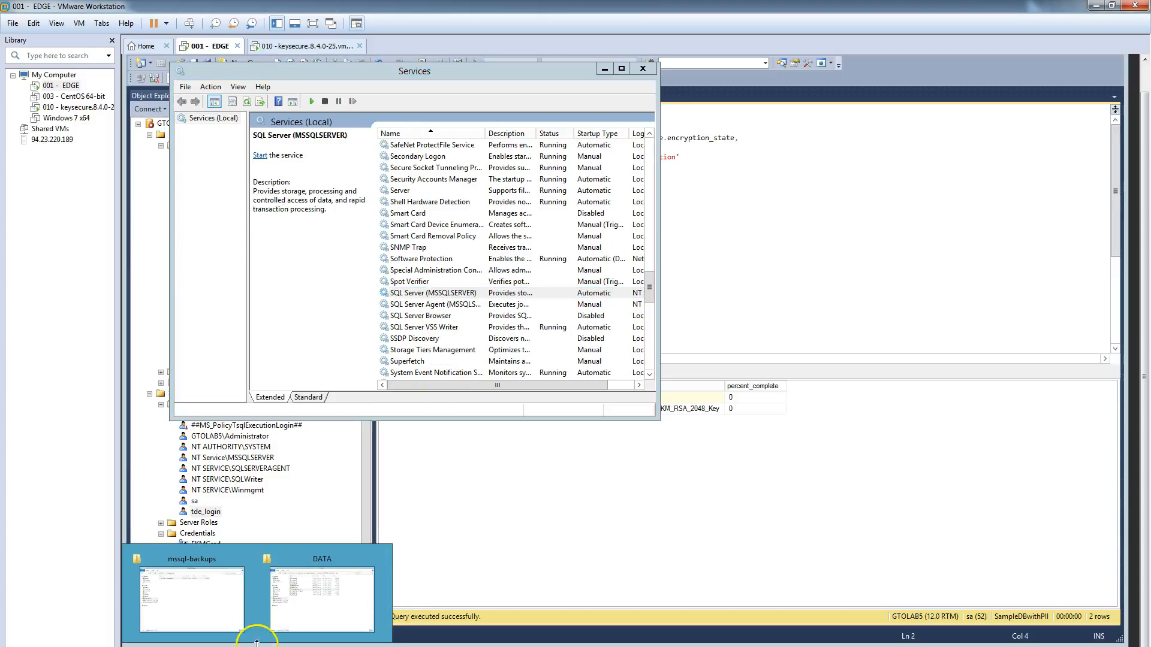
click(306, 560)
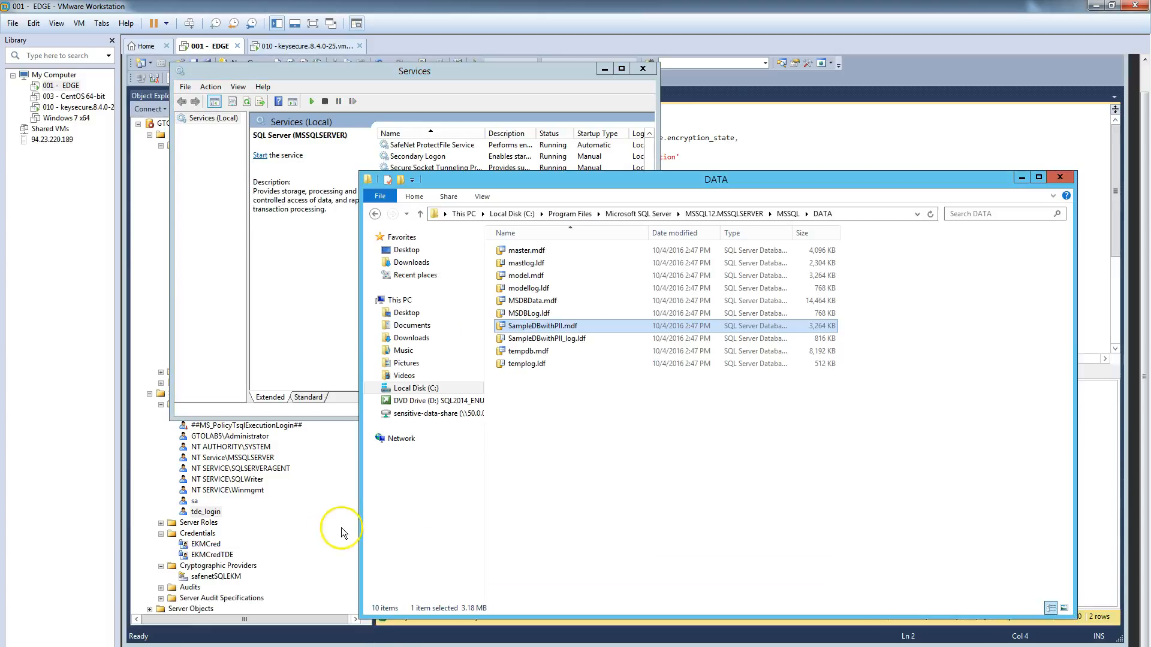
right_click(546, 329)
click(575, 333)
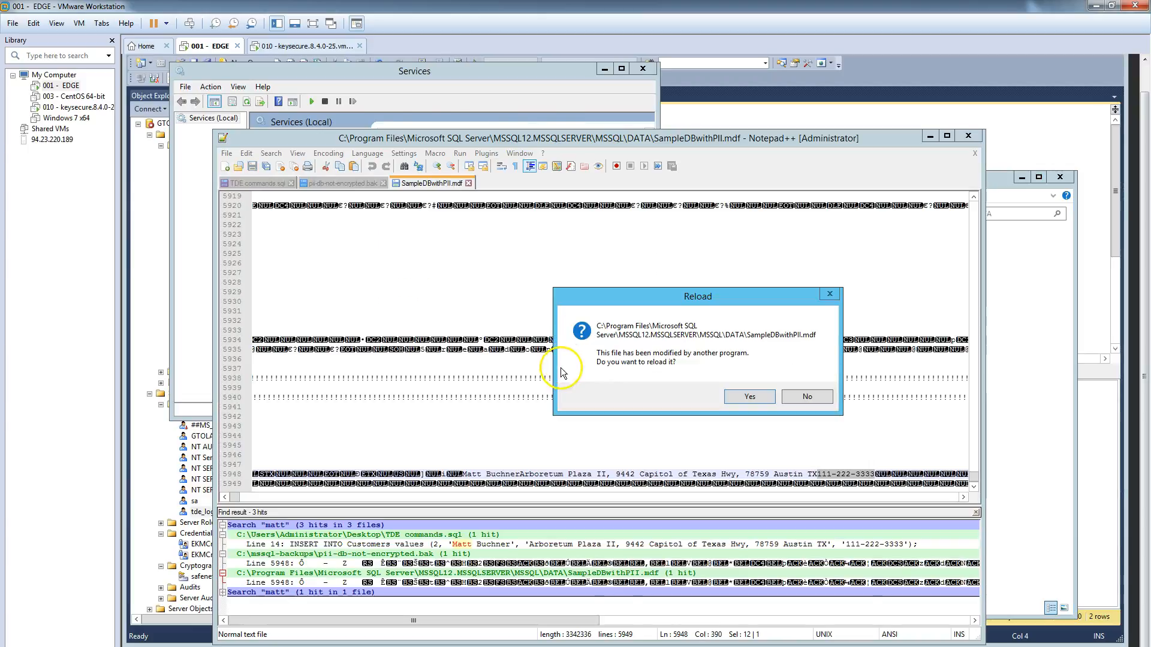
click(749, 396)
click(597, 330)
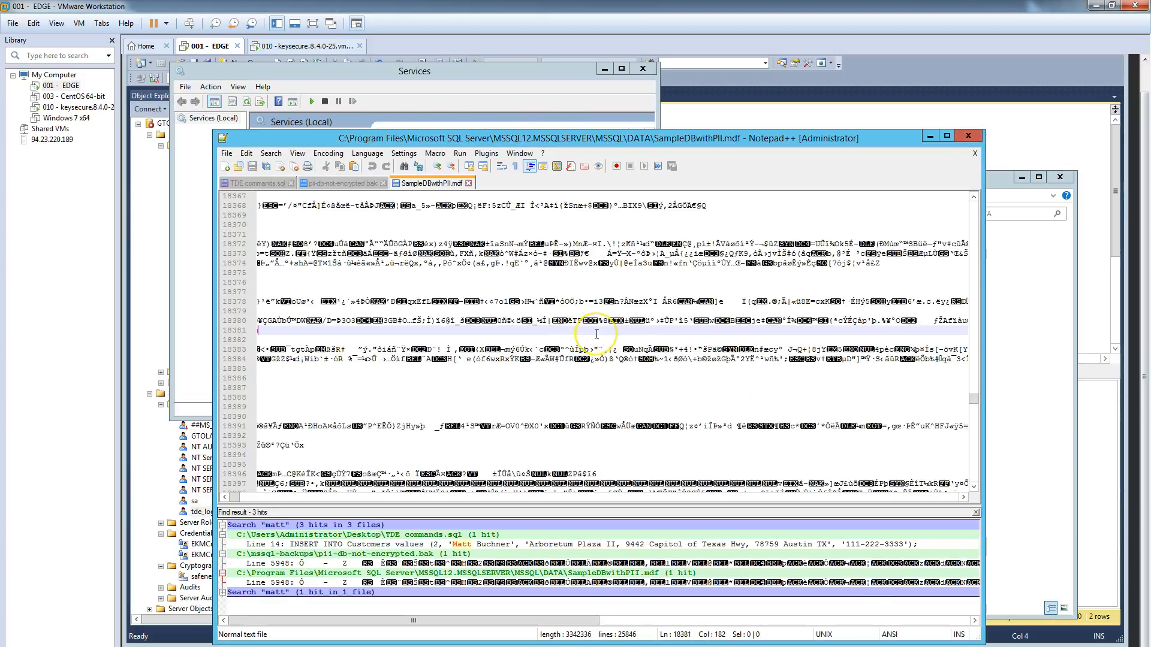
Search SampleDBwithPII.mdf for the customer's first name and close the search.
key(ctrl+f)
text(matt)
click(713, 335)
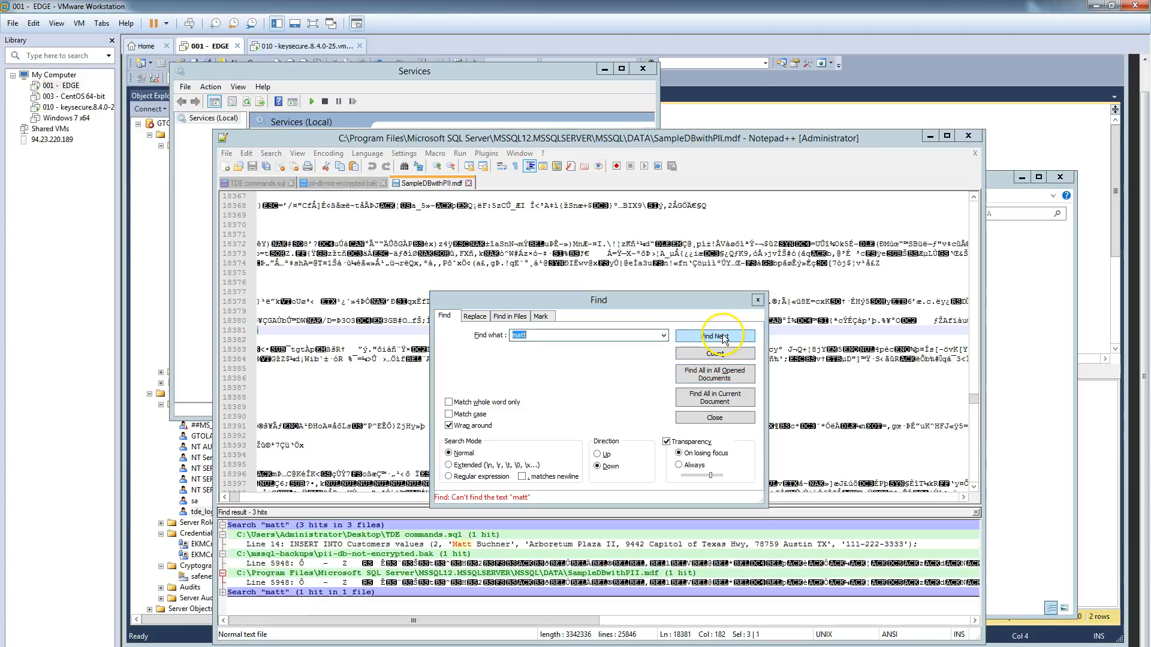
click(683, 383)
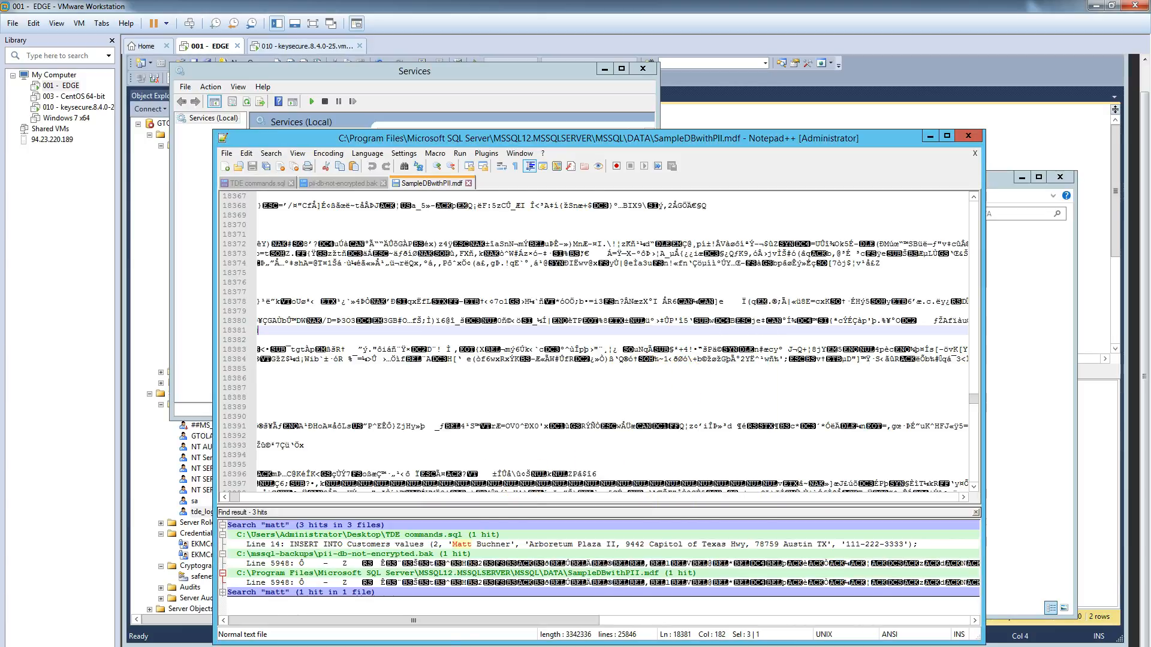
Start the SQL Server (MSSQLSERVER) service in Services and switch back to SQL Server Management Studio.
key(alt+Tab)
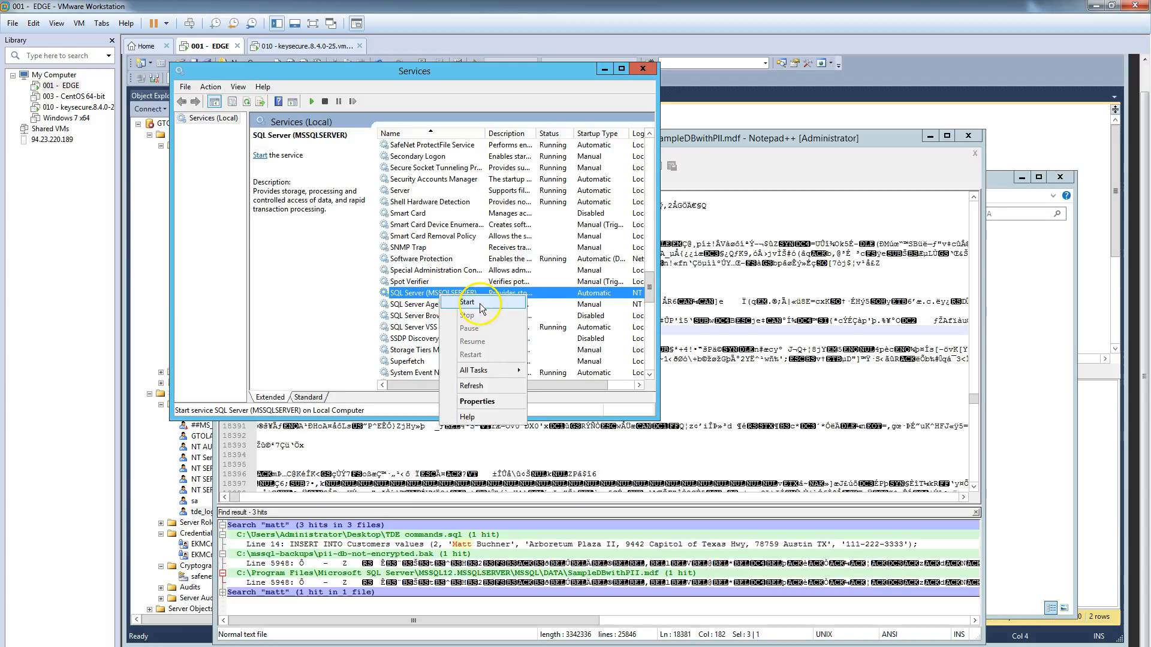
click(479, 305)
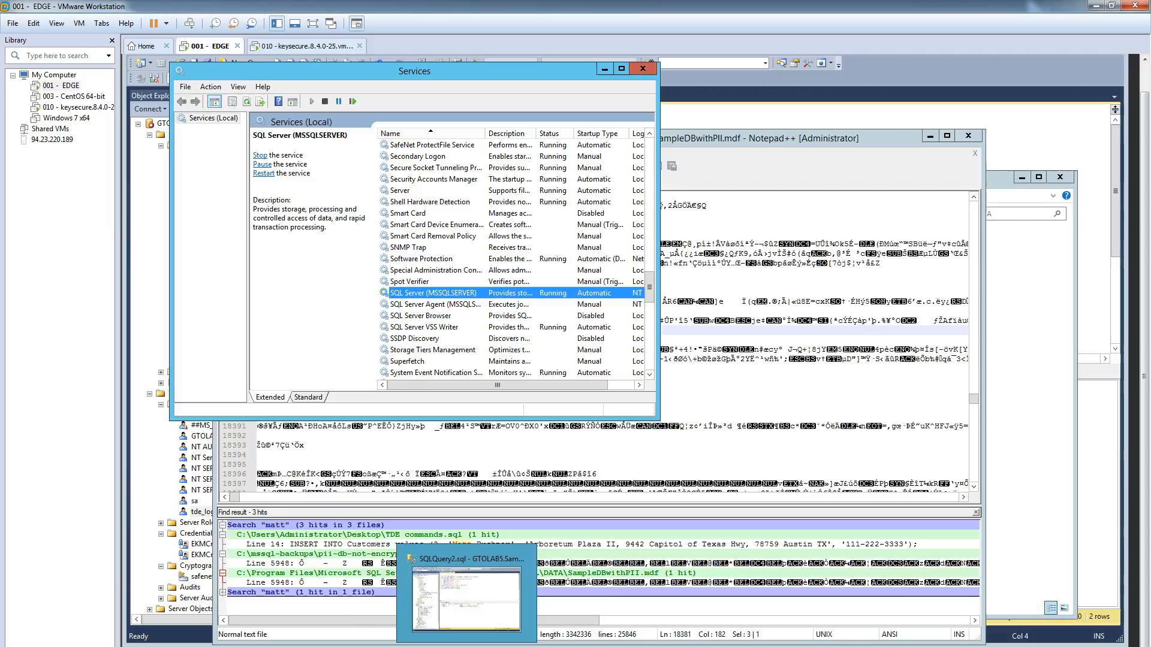
click(471, 646)
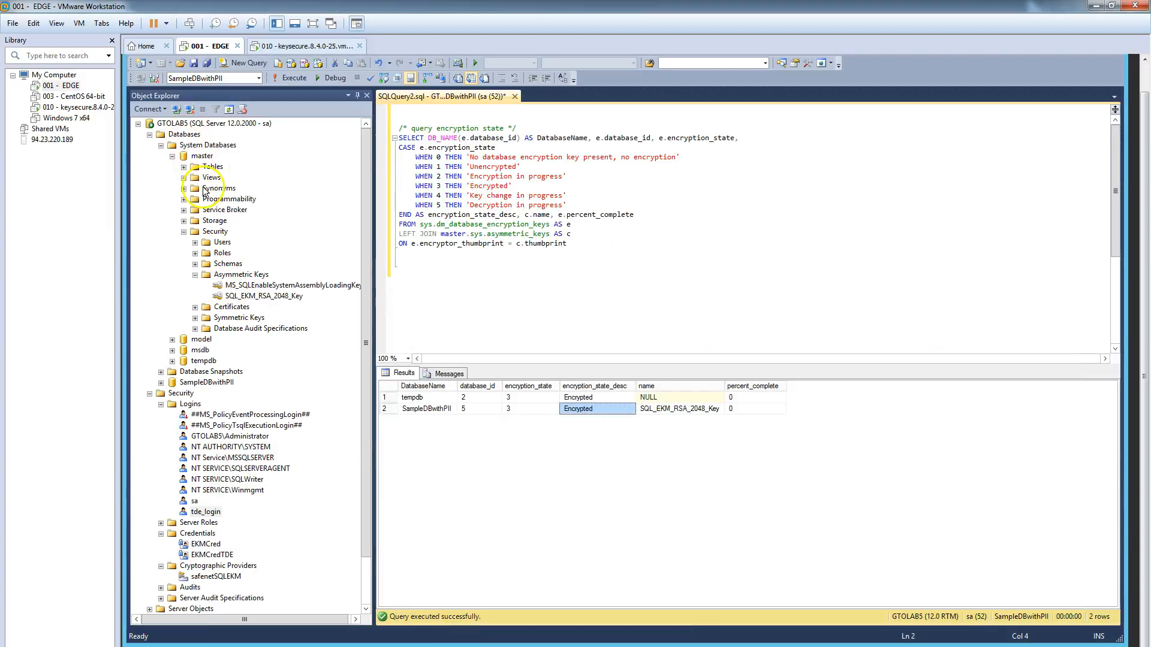
Begin a full backup of the SampleDBwithPII database and remove the pii-db-not-encrypted.bak destination.
click(202, 382)
right_click(203, 383)
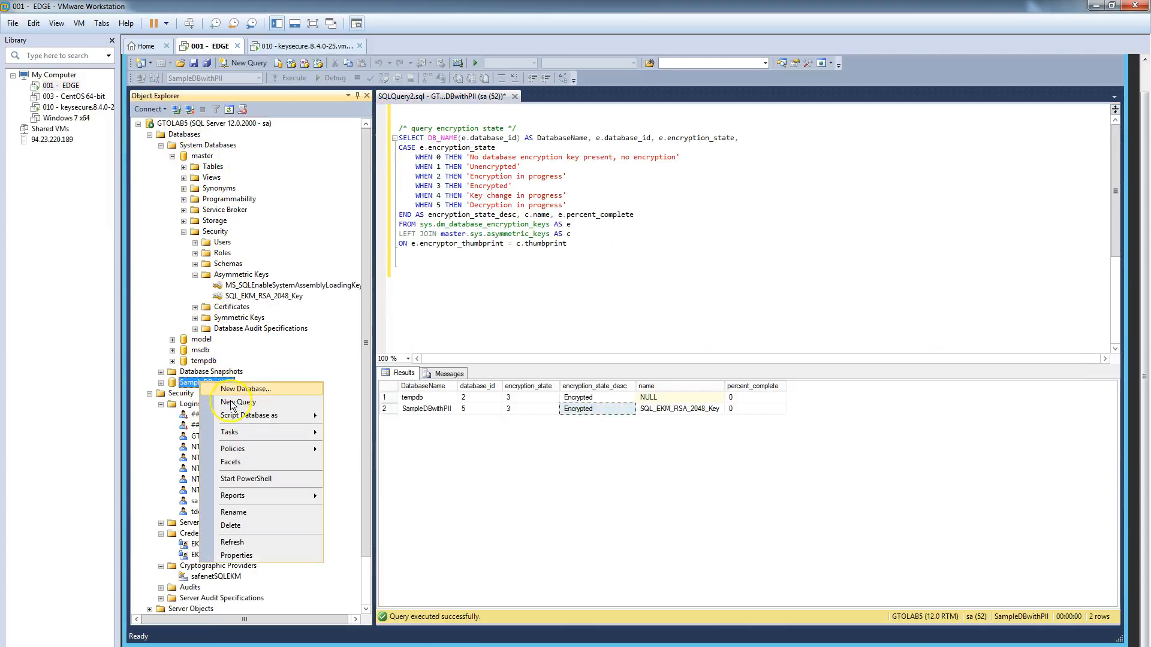
mouse_move(237, 434)
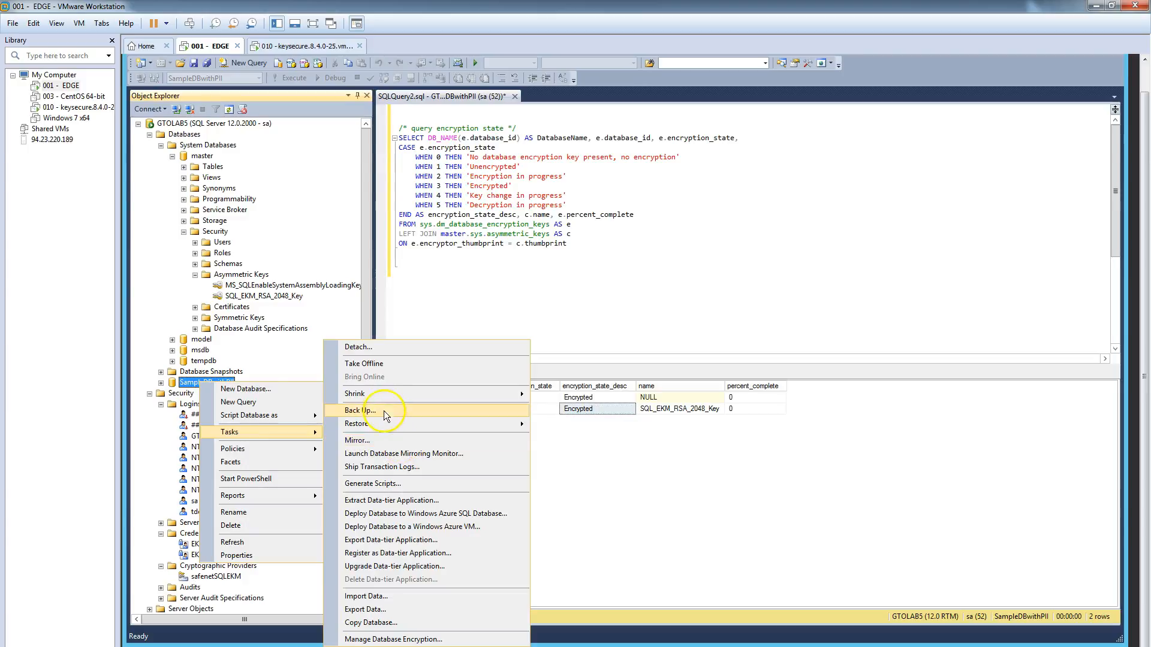
click(384, 411)
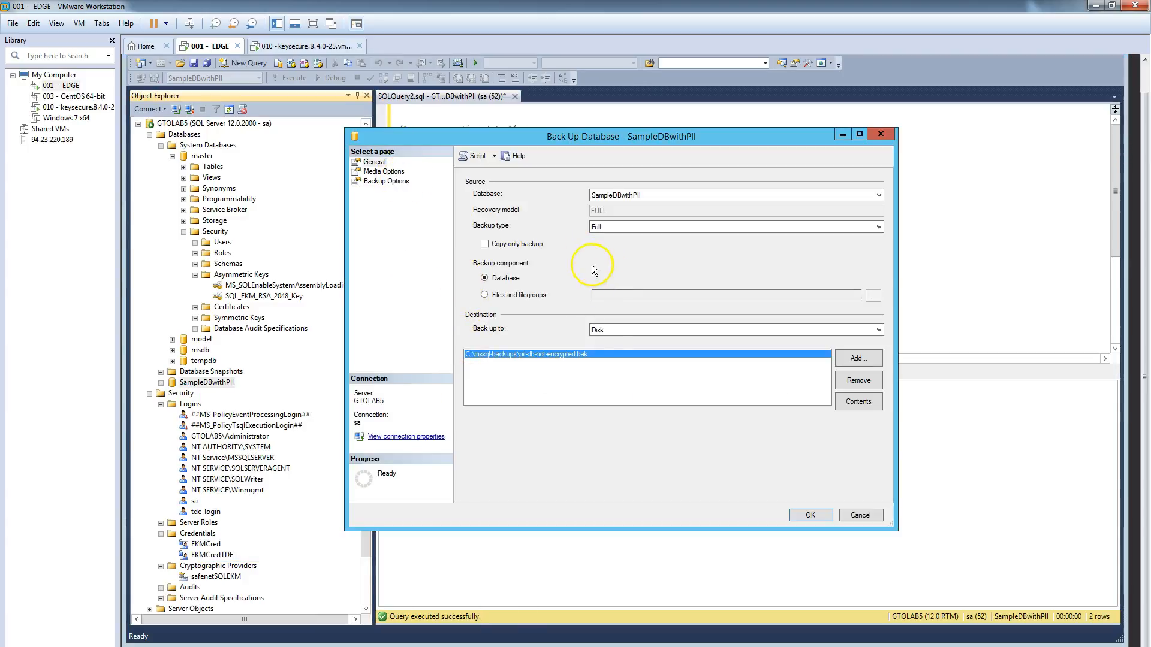
click(875, 383)
Add C:\mssql-backups\pii-db-encrypted.bak as the disk destination of the backup.
click(856, 359)
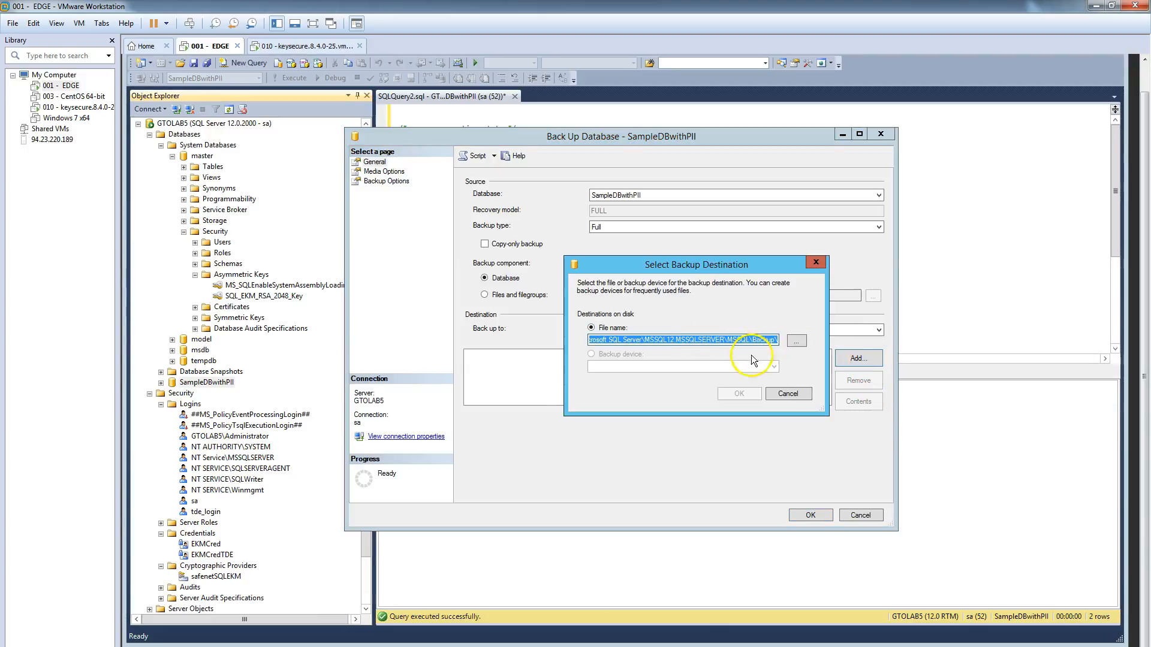
click(796, 341)
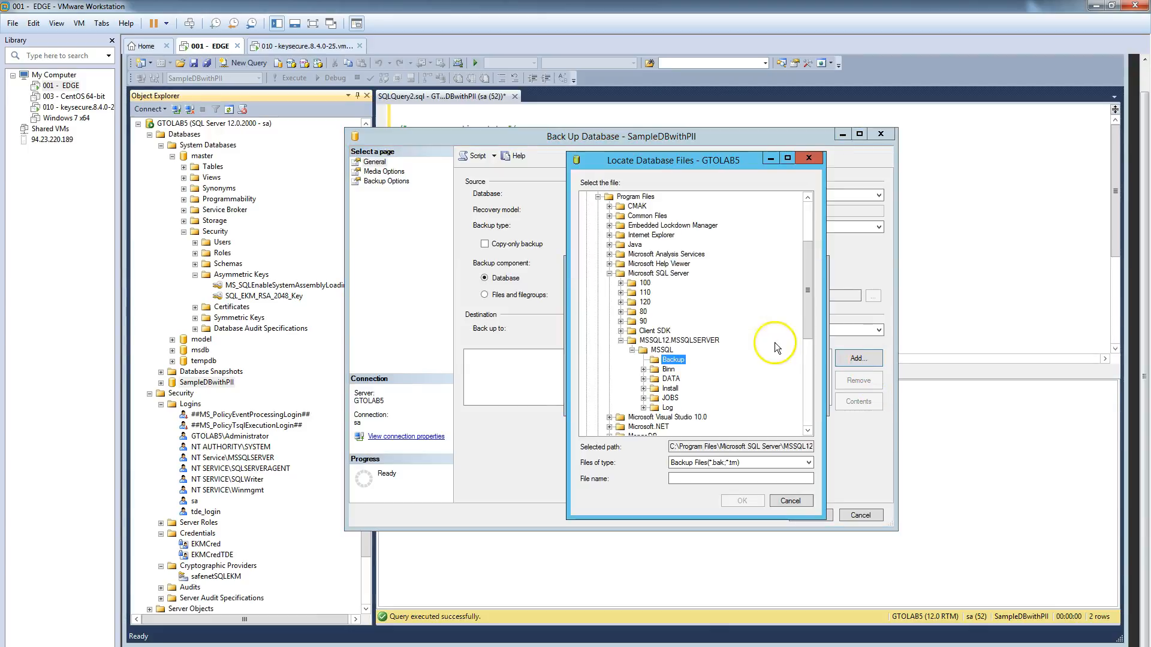
click(597, 197)
double_click(636, 254)
click(702, 479)
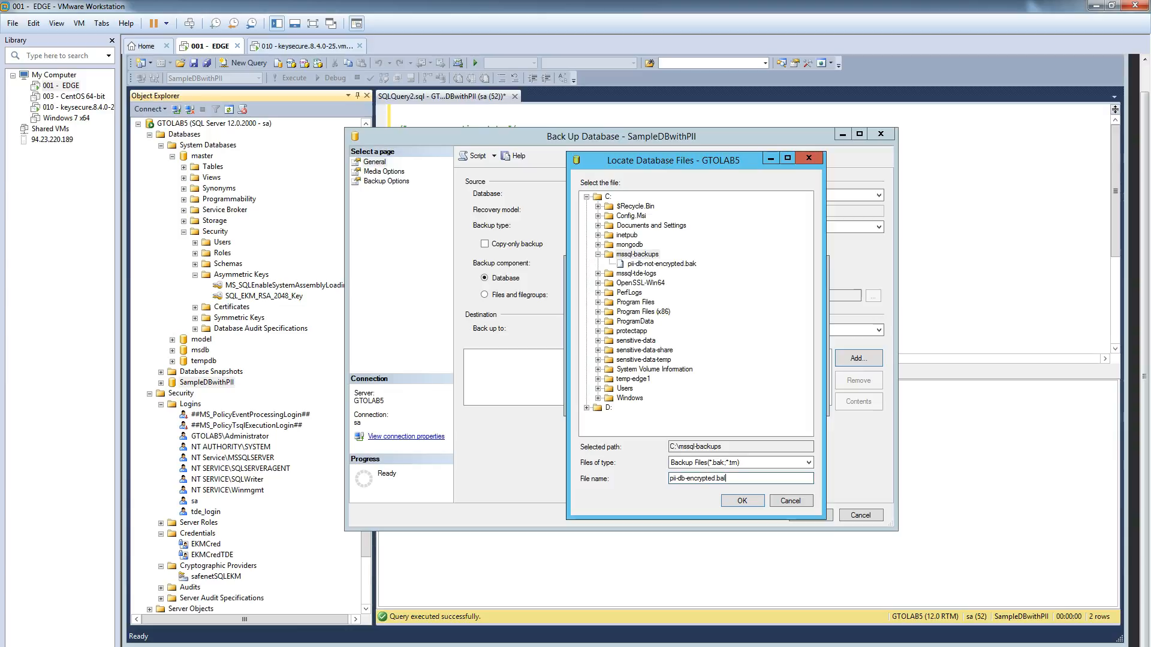
click(741, 501)
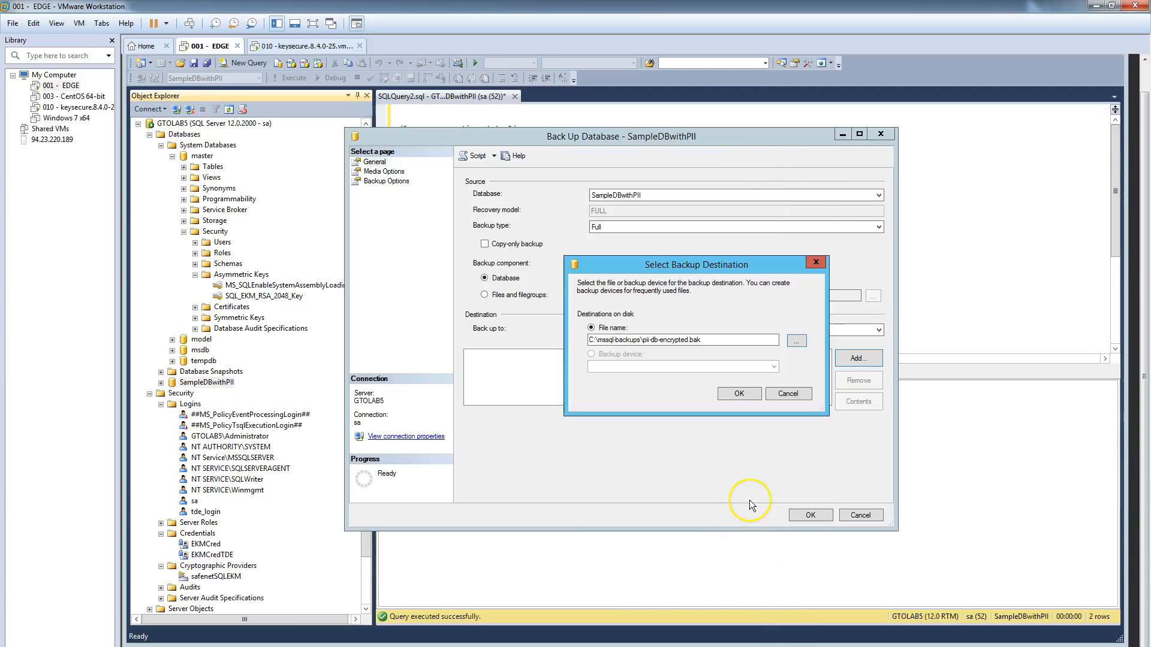
click(739, 393)
Set the backup to use a new media set named mediaset, erasing all existing backup sets.
click(383, 172)
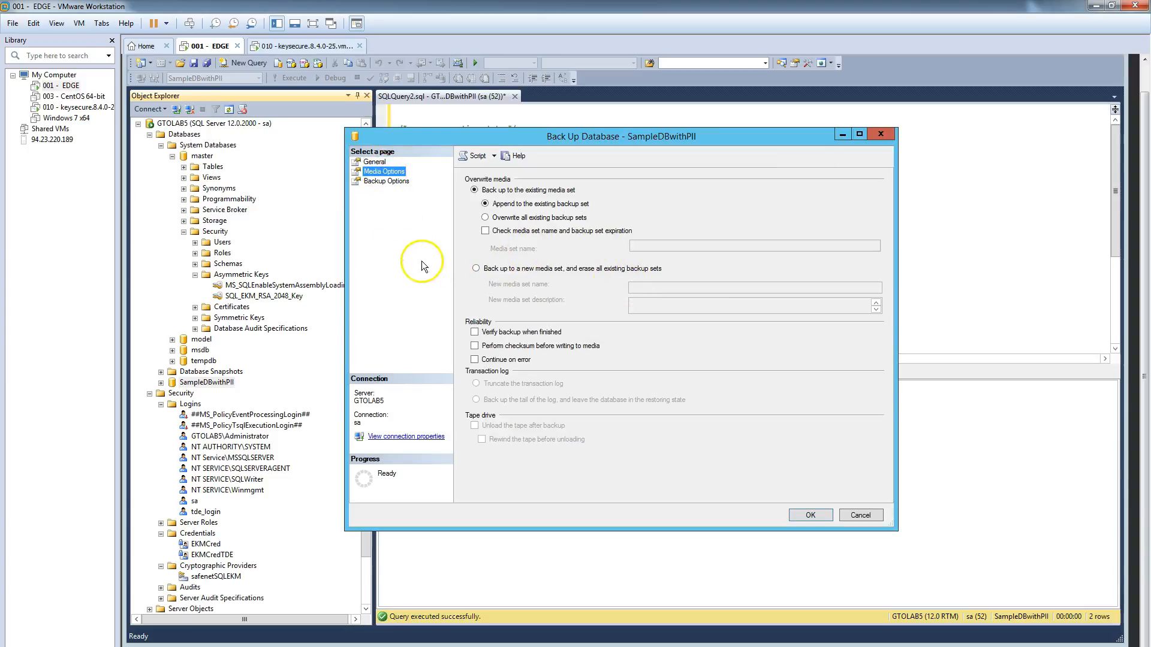
click(486, 269)
click(630, 288)
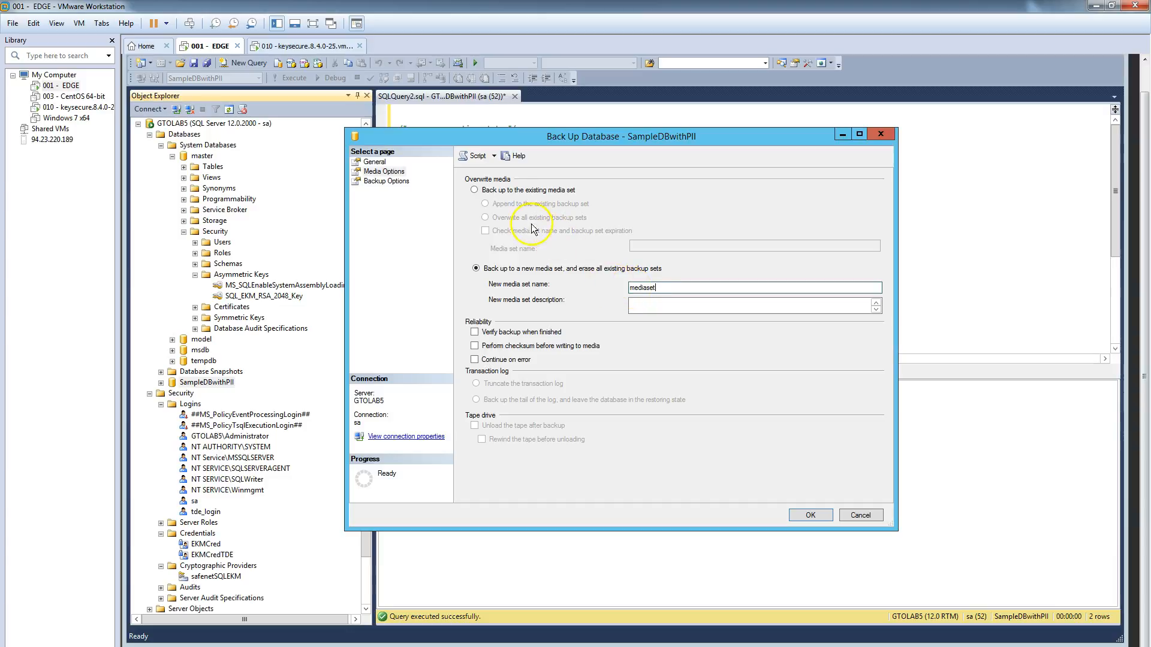
Encrypt the backup with AES 128 and the SQL_EKM_RSA_2048_Key asymmetric key, and run it.
click(396, 183)
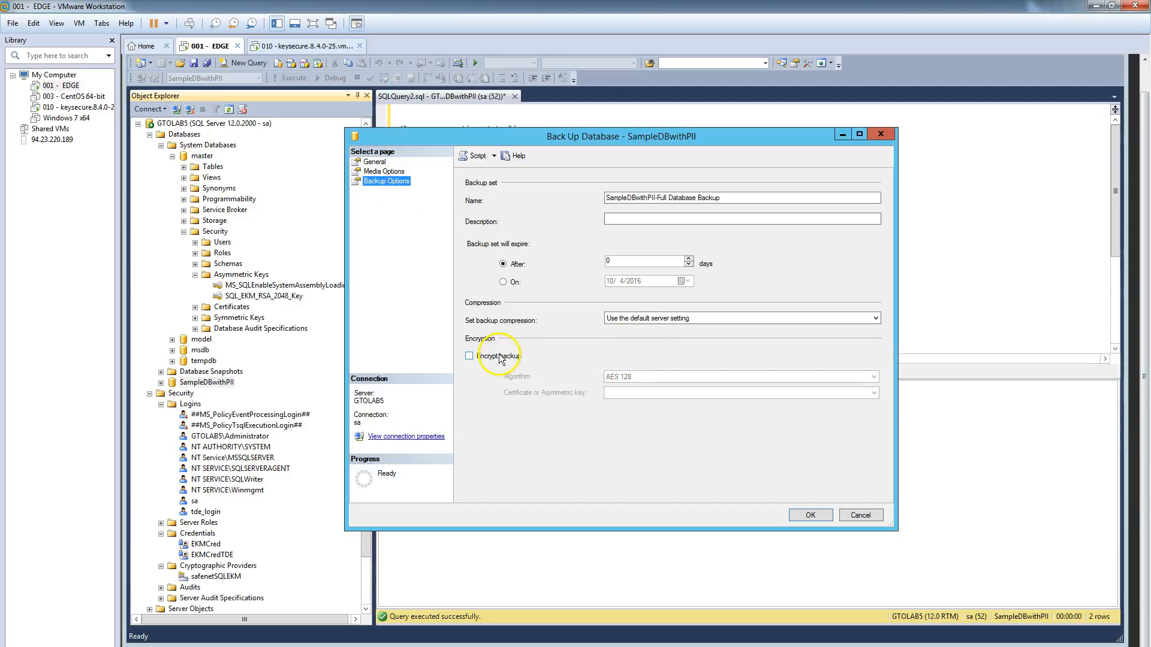
click(469, 356)
click(620, 397)
click(628, 404)
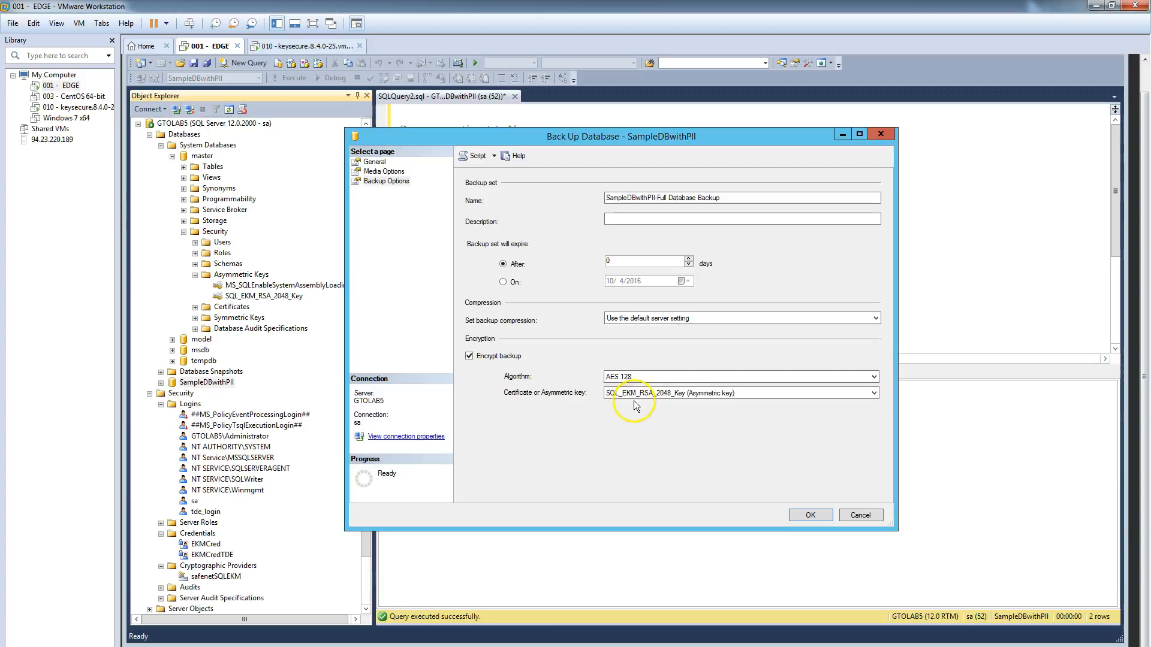
click(810, 516)
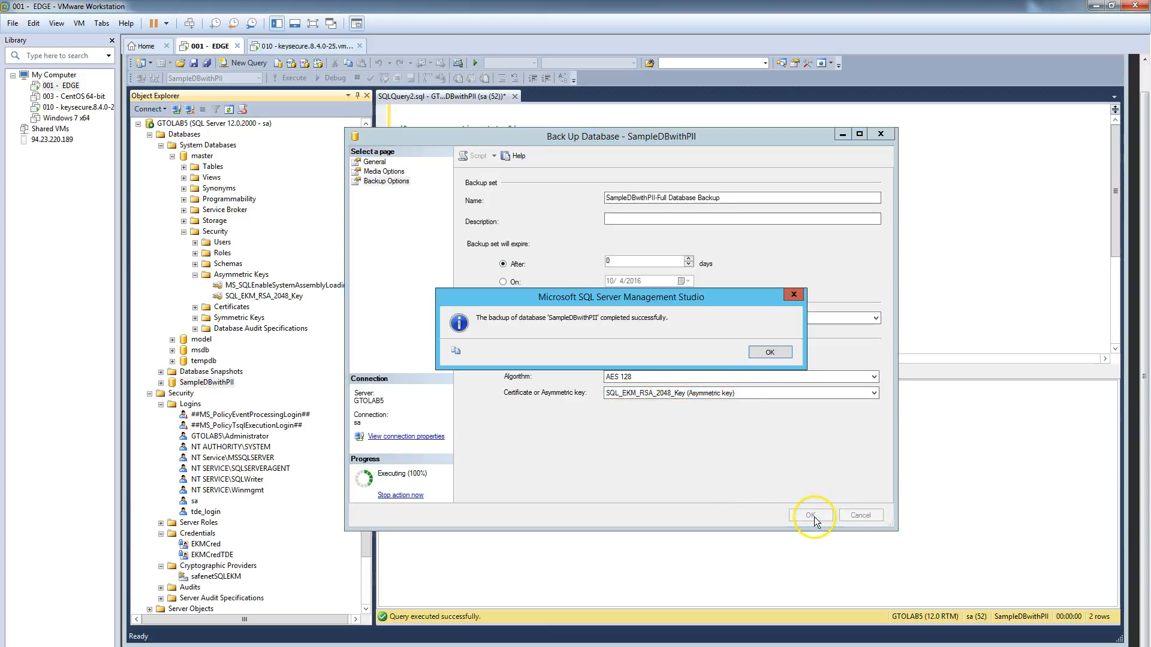
click(770, 353)
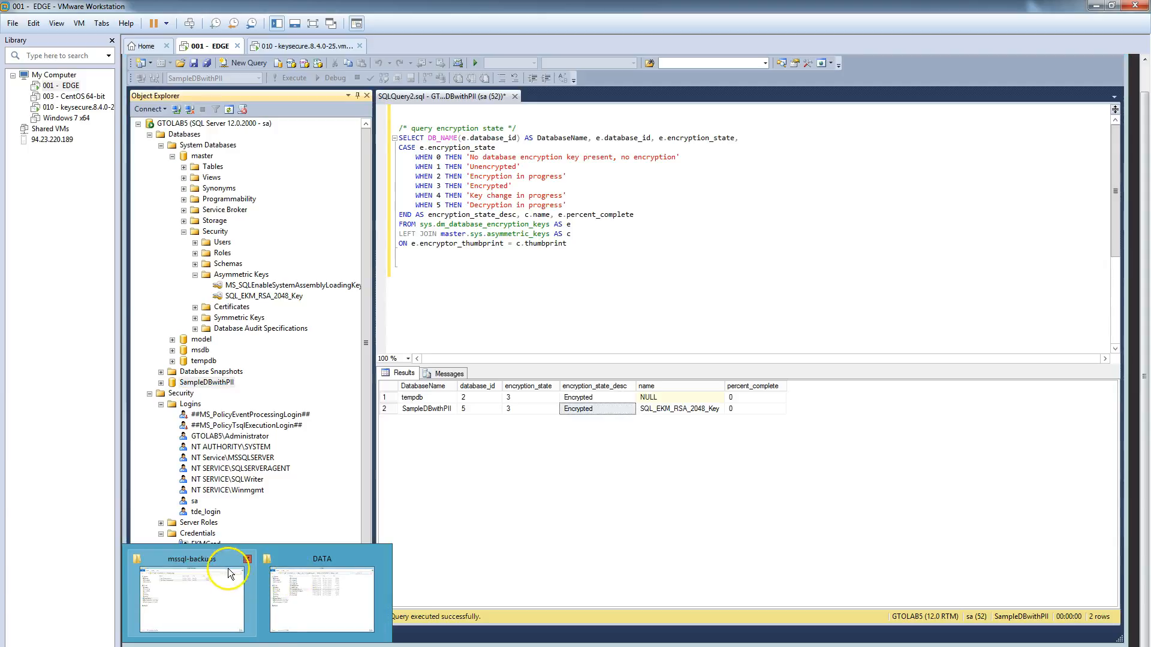
Open pii-db-encrypted.bak from the mssql-backups folder in Notepad++, accepting the reload of pii-db-not-encrypted.bak.
click(226, 570)
click(540, 235)
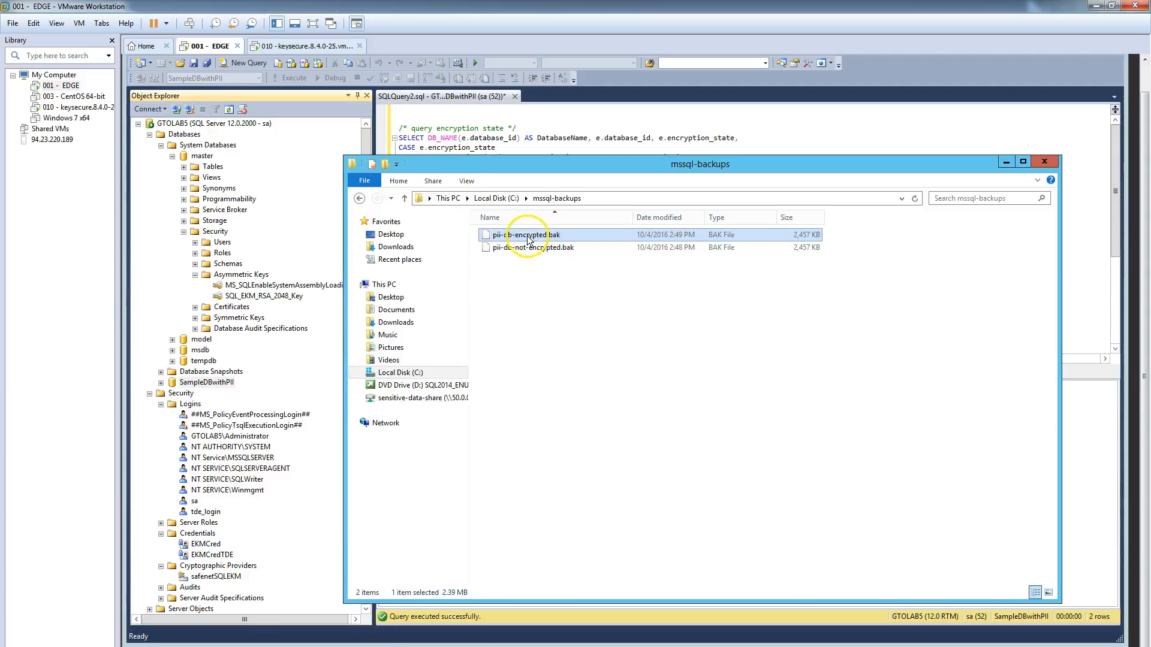
right_click(544, 238)
click(584, 256)
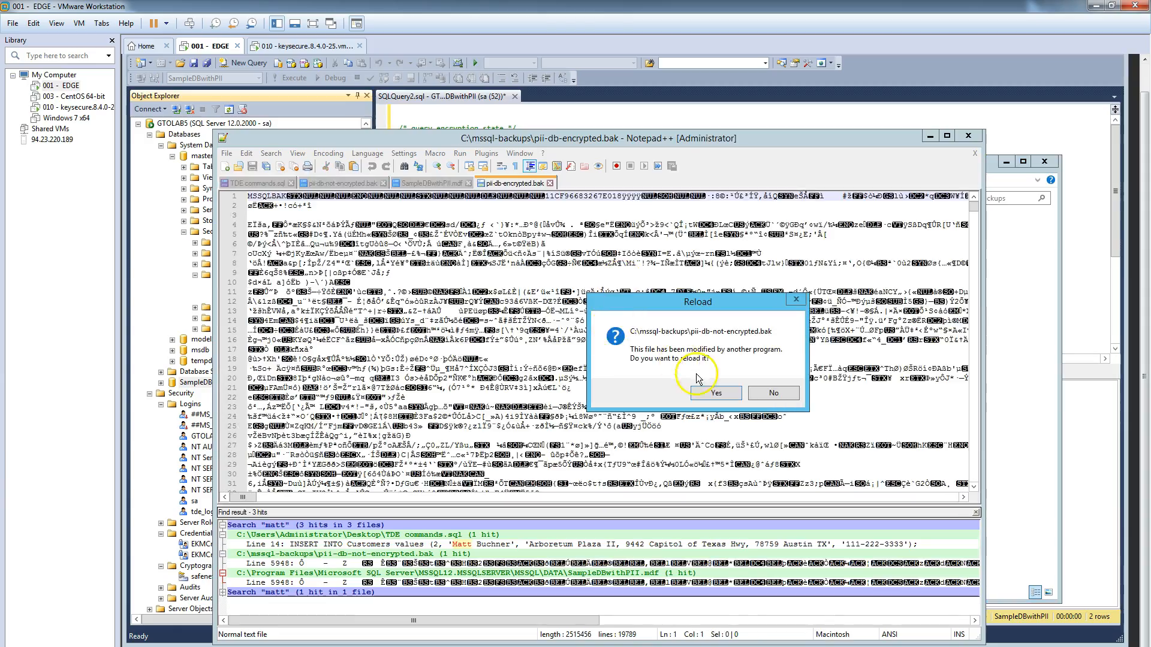
click(699, 388)
double_click(525, 349)
Search pii-db-encrypted.bak for the customer's first name and close the search.
key(ctrl+f)
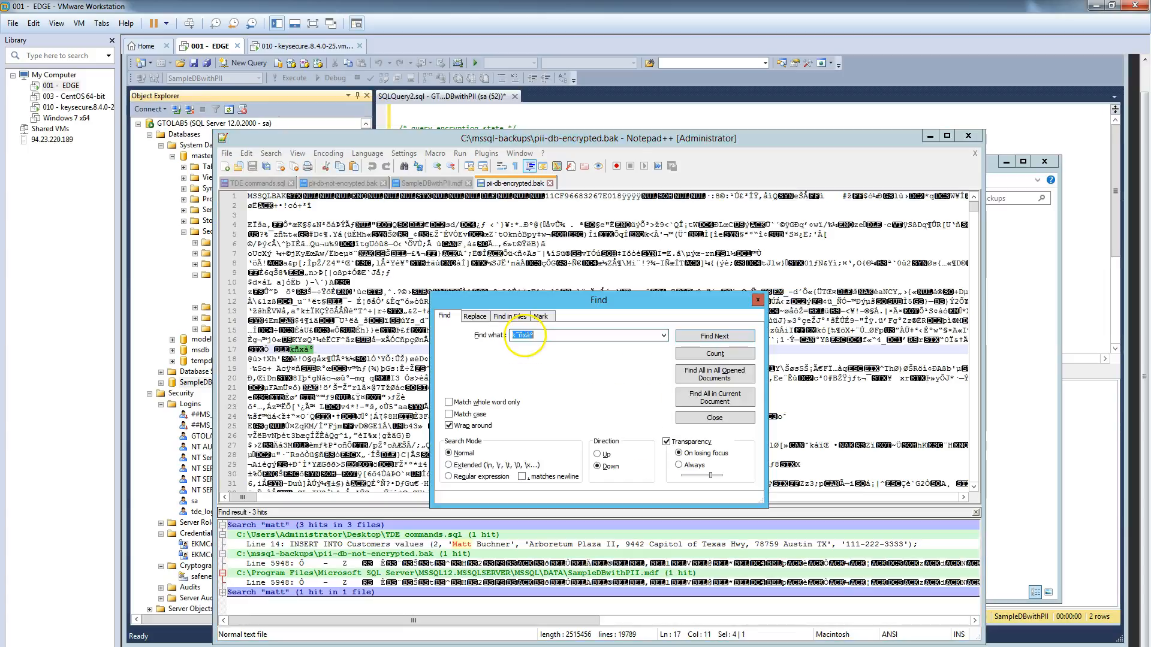
text(matt)
click(688, 343)
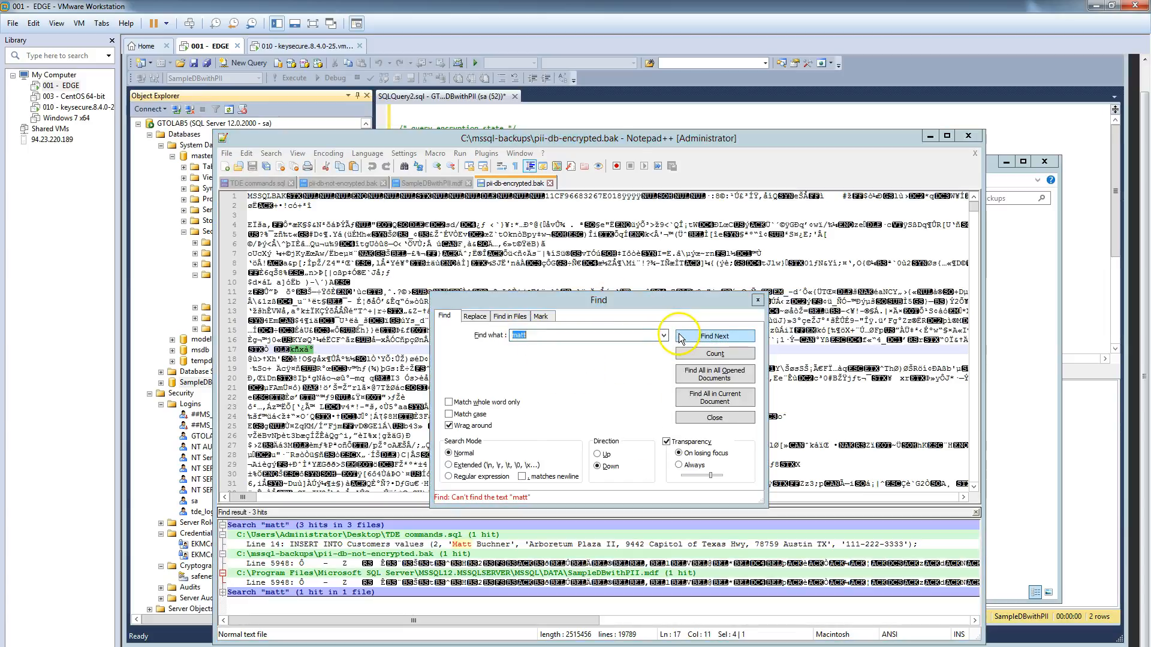
key(Escape)
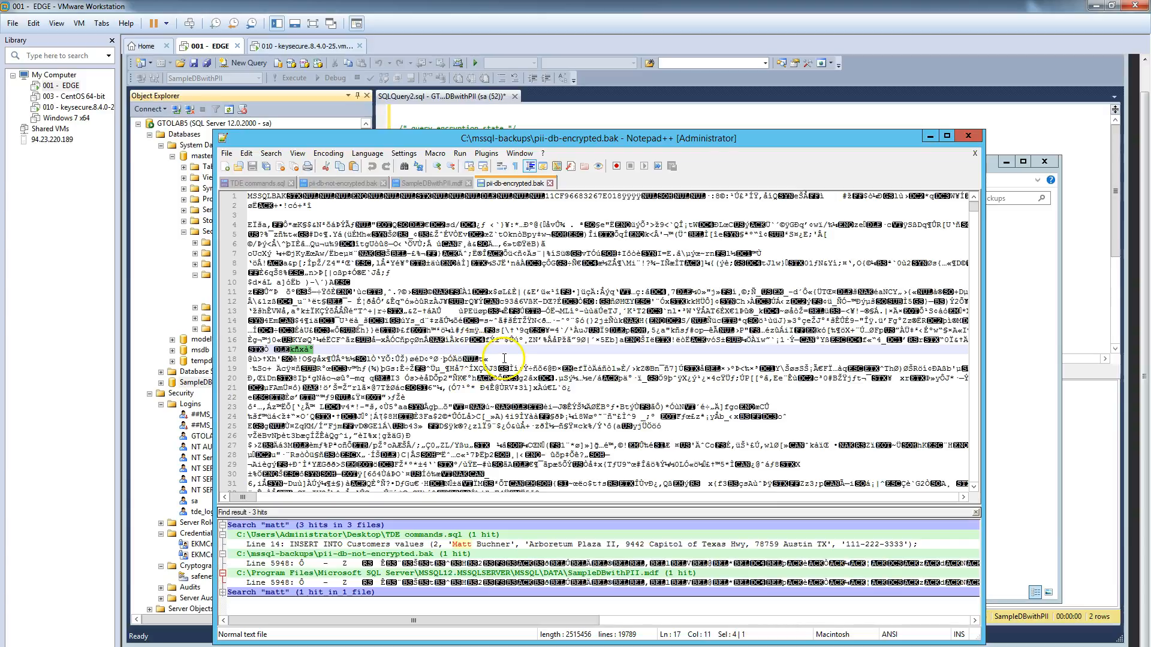